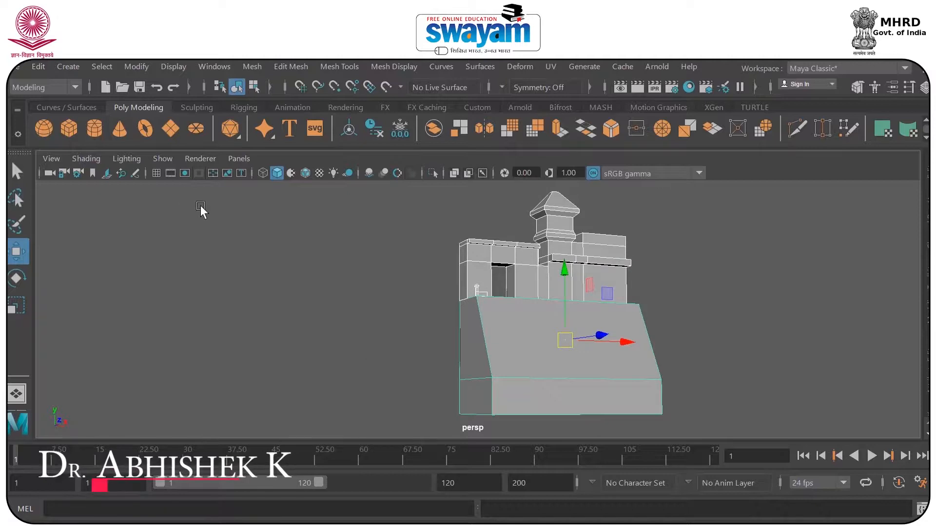
# Show the grid in the perspective viewport and clear the selection of the sloped base.
pyautogui.click(155, 175)
pyautogui.moveTo(564, 282); pyautogui.dragTo(559, 176)
pyautogui.keyDown('alt'); pyautogui.moveTo(627, 239); pyautogui.dragTo(641, 262); pyautogui.keyUp('alt')
pyautogui.keyDown('alt'); pyautogui.moveTo(641, 258); pyautogui.dragTo(528, 427, button='middle'); pyautogui.keyUp('alt')
pyautogui.click(575, 373)
pyautogui.scroll(4, 465, 303)
pyautogui.keyDown('alt'); pyautogui.moveTo(460, 301); pyautogui.dragTo(437, 326); pyautogui.keyUp('alt')
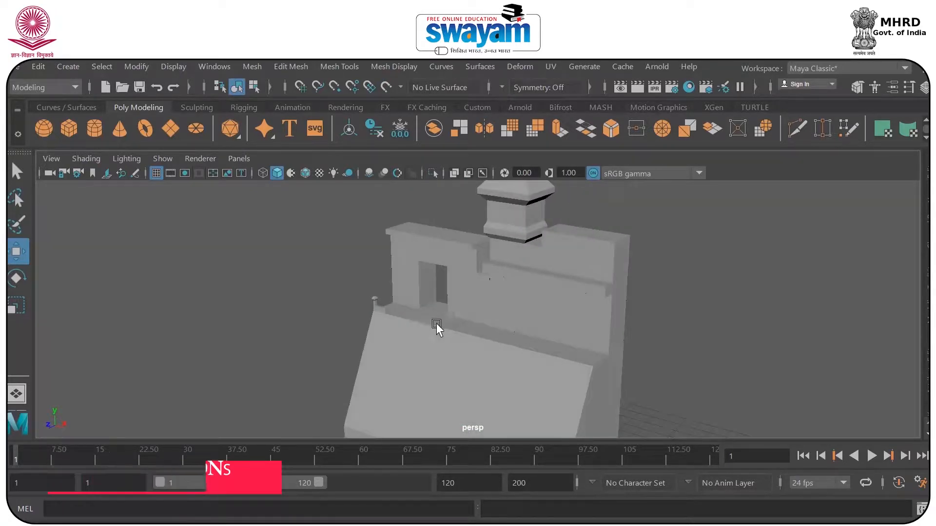
# Select the tower mesh above the sloped base and open the UV Editor to display its UV layout.
pyautogui.click(524, 294)
pyautogui.keyDown('alt'); pyautogui.moveTo(517, 308); pyautogui.dragTo(544, 301); pyautogui.keyUp('alt')
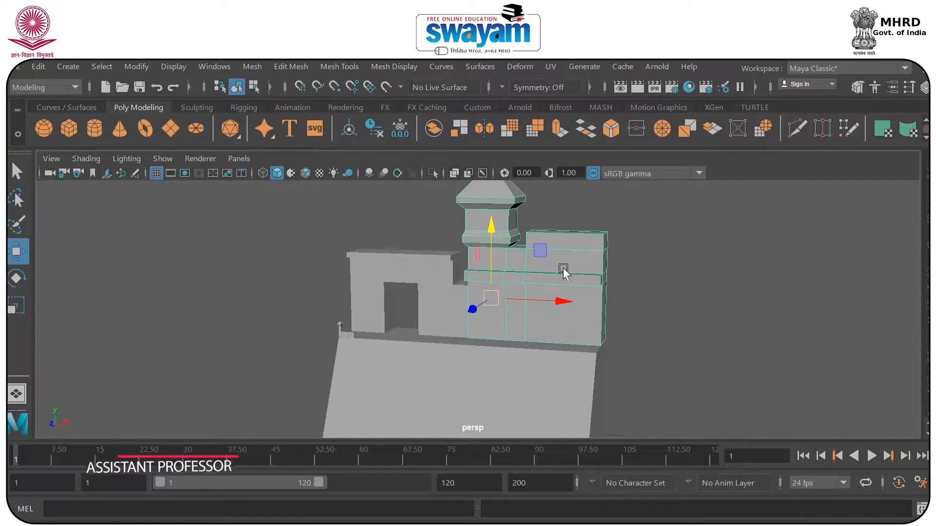
pyautogui.keyDown('alt'); pyautogui.moveTo(563, 270); pyautogui.dragTo(487, 340, button='middle'); pyautogui.keyUp('alt')
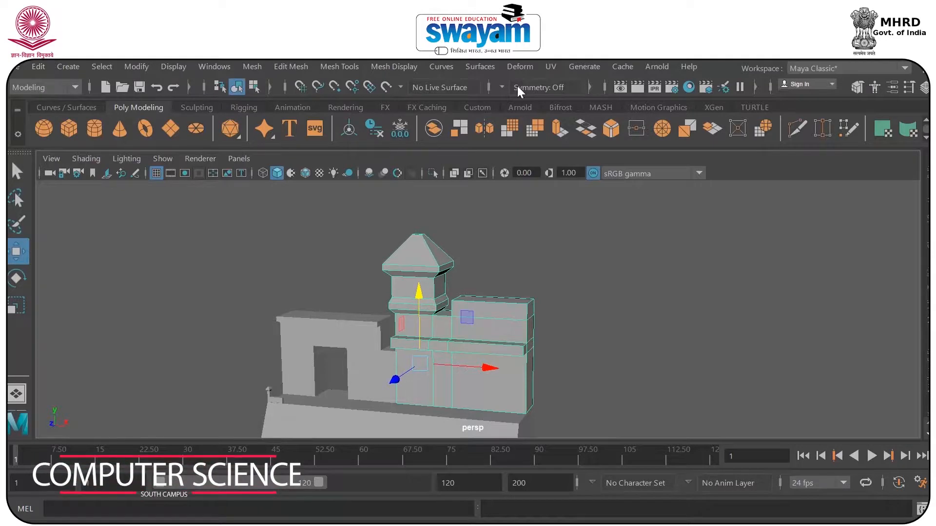
pyautogui.click(550, 66)
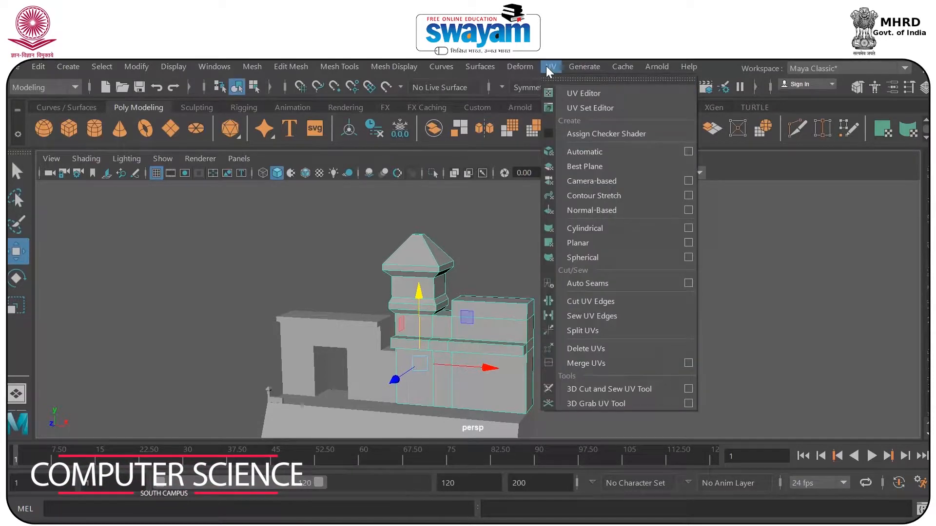
pyautogui.click(593, 94)
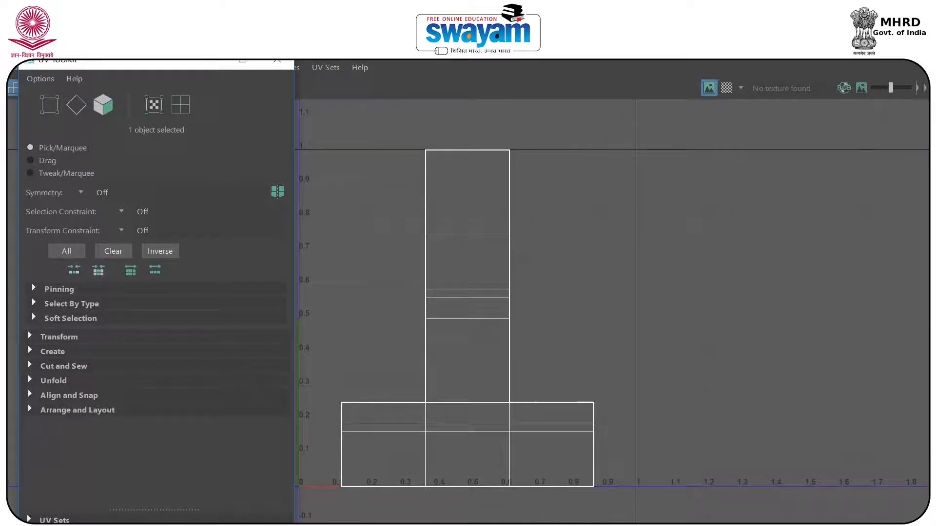
# Put away the UV Editor and close the UV Toolkit to get back to the tower in the viewport.
pyautogui.click(277, 59)
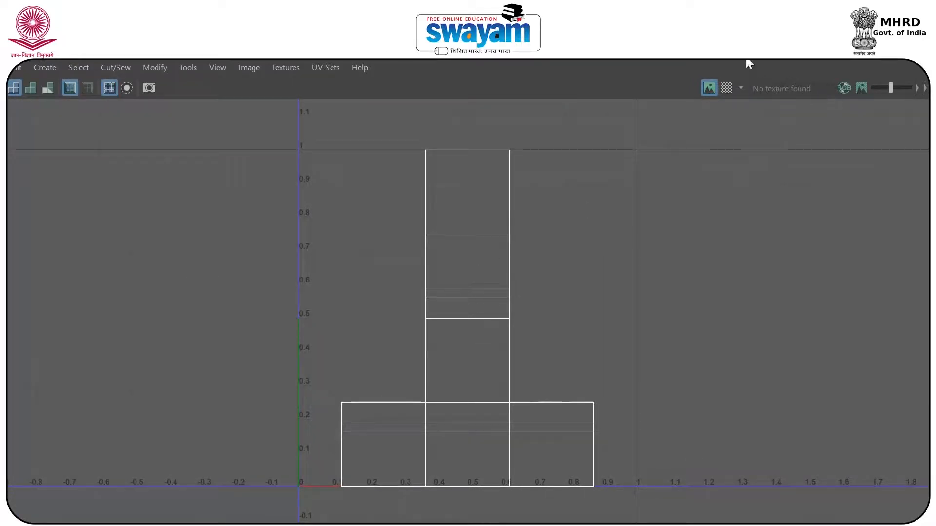
pyautogui.moveTo(749, 65); pyautogui.dragTo(668, 110)
pyautogui.click(806, 103)
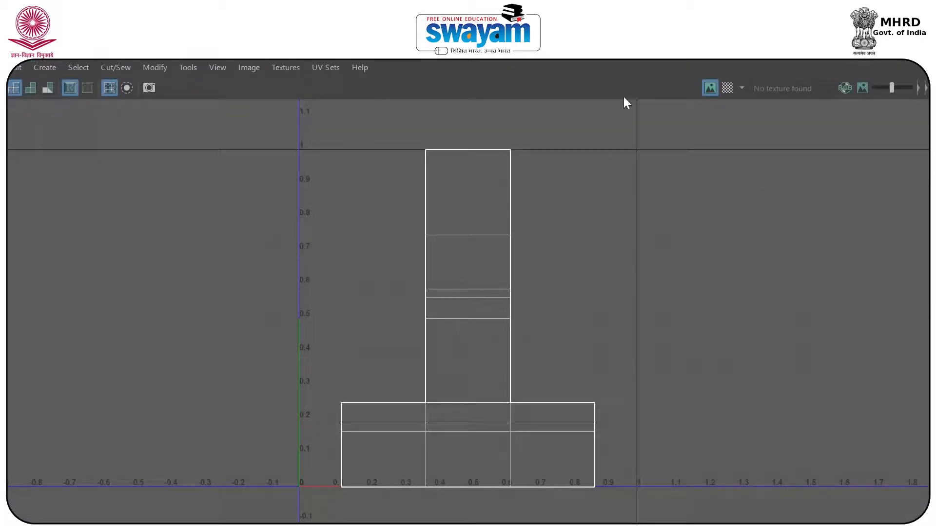
pyautogui.click(821, 85)
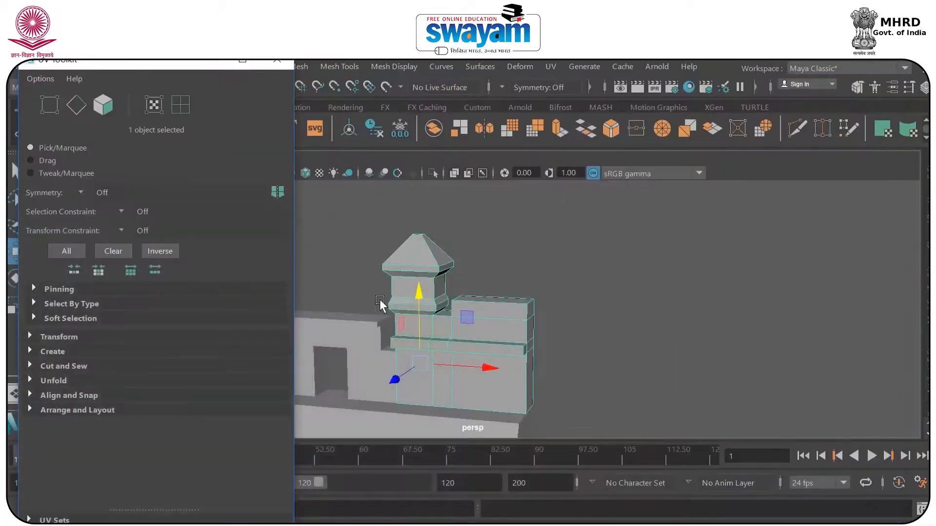
pyautogui.keyDown('alt'); pyautogui.moveTo(459, 336); pyautogui.dragTo(456, 338); pyautogui.keyUp('alt')
pyautogui.keyDown('alt'); pyautogui.moveTo(456, 338); pyautogui.dragTo(499, 301, button='middle'); pyautogui.keyUp('alt')
pyautogui.scroll(3, 492, 317)
pyautogui.keyDown('alt'); pyautogui.moveTo(492, 320); pyautogui.dragTo(547, 340); pyautogui.keyUp('alt')
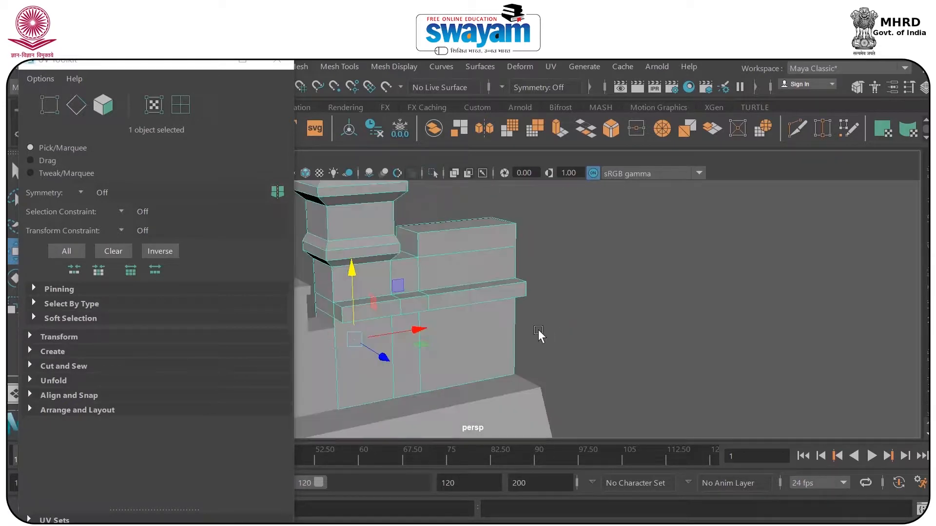
pyautogui.click(277, 61)
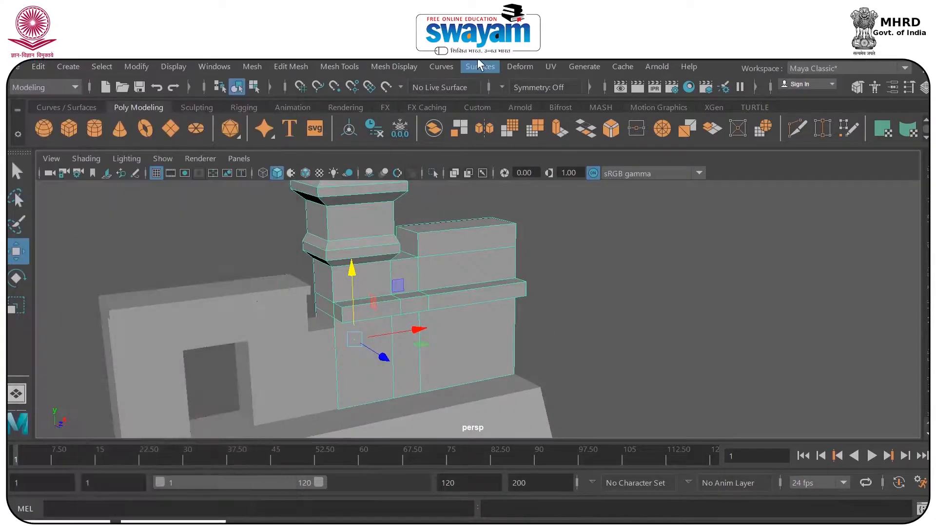
# Clear the selection of the tower mesh.
pyautogui.click(550, 67)
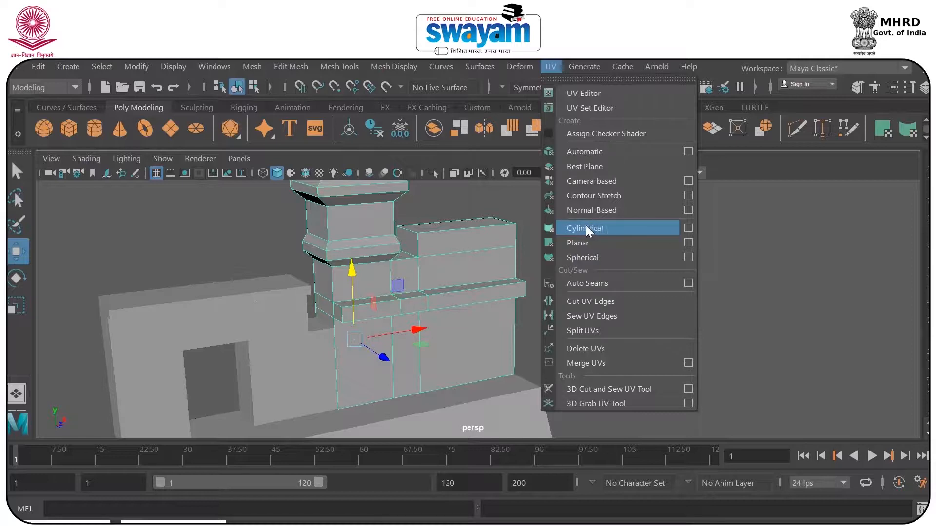
pyautogui.click(126, 246)
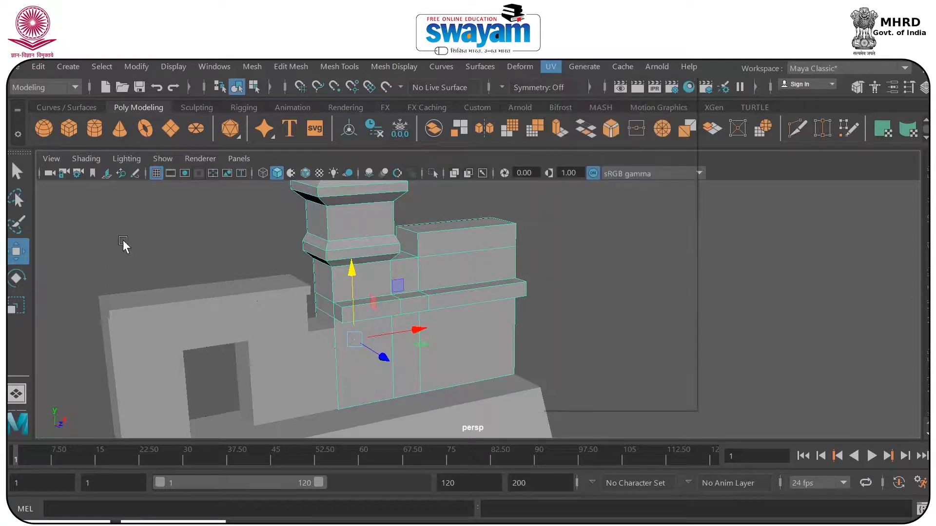
pyautogui.click(126, 244)
# Reopen the UV Editor and dock the UV Toolkit as a tab beside the Tool Box.
pyautogui.click(548, 67)
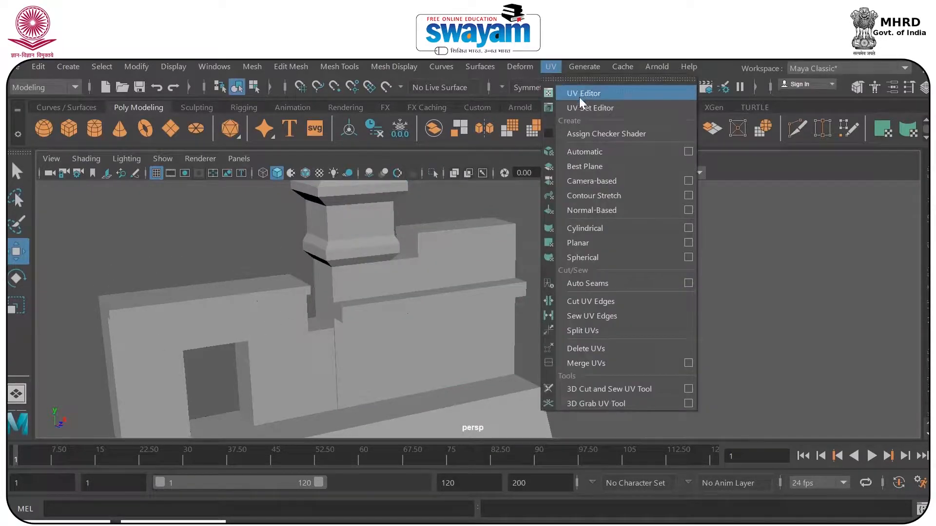
pyautogui.click(88, 407)
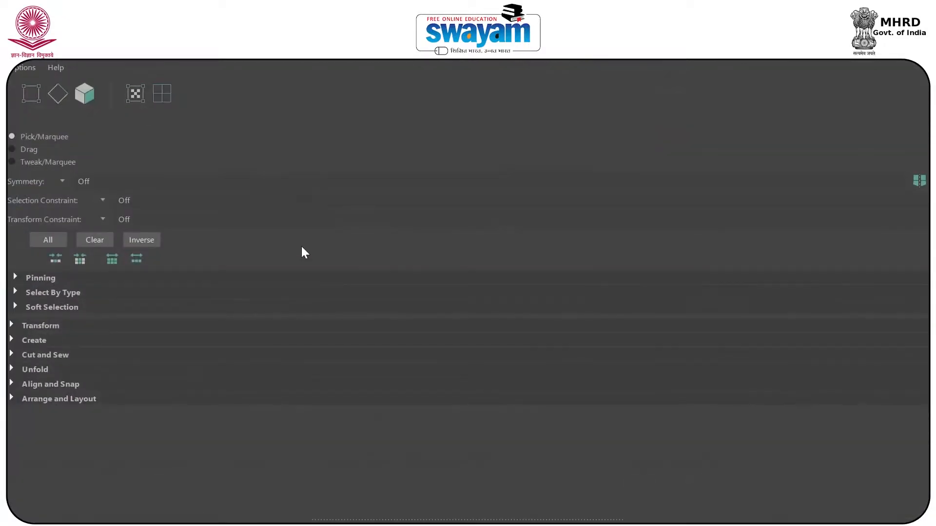
pyautogui.moveTo(255, 50); pyautogui.dragTo(226, 201)
pyautogui.moveTo(315, 232); pyautogui.dragTo(208, 237)
pyautogui.moveTo(88, 168); pyautogui.dragTo(5, 166)
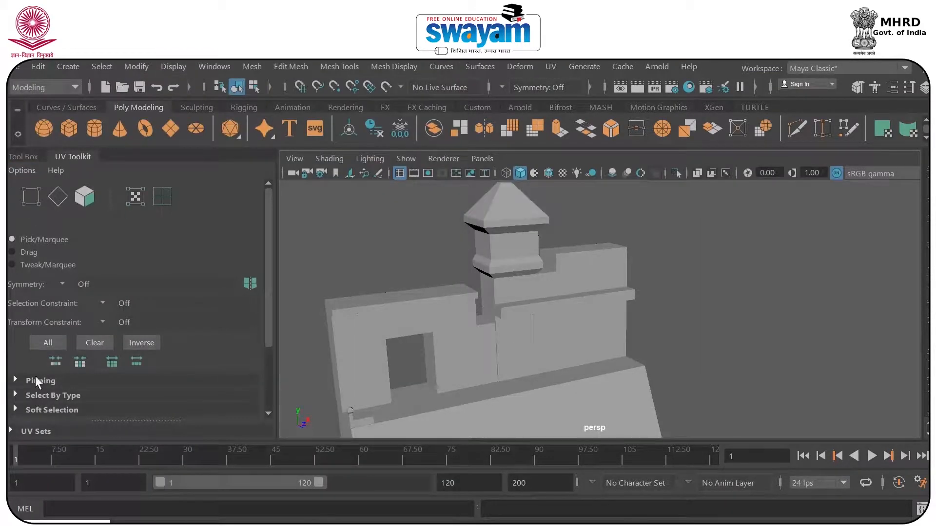
# Switch between the docked Tool Box and UV Toolkit, and collapse both for more viewport space.
pyautogui.click(23, 157)
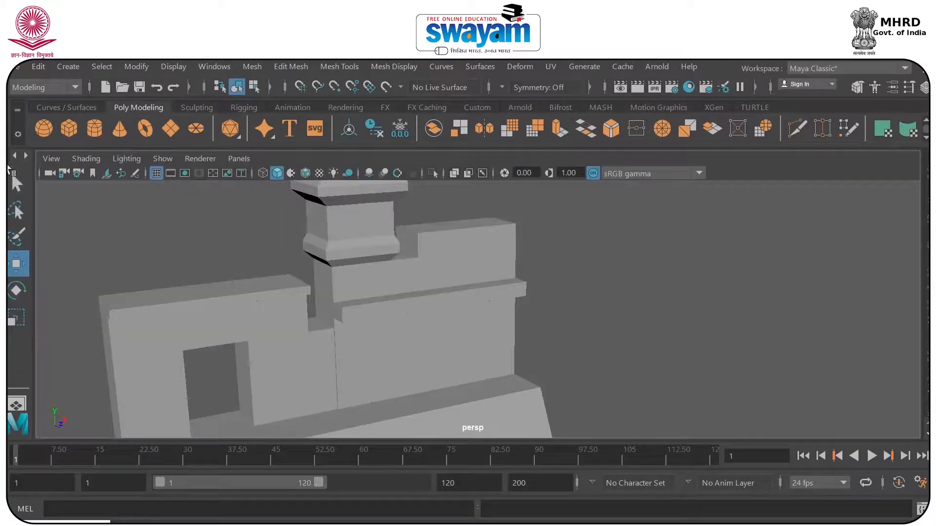
pyautogui.click(10, 167)
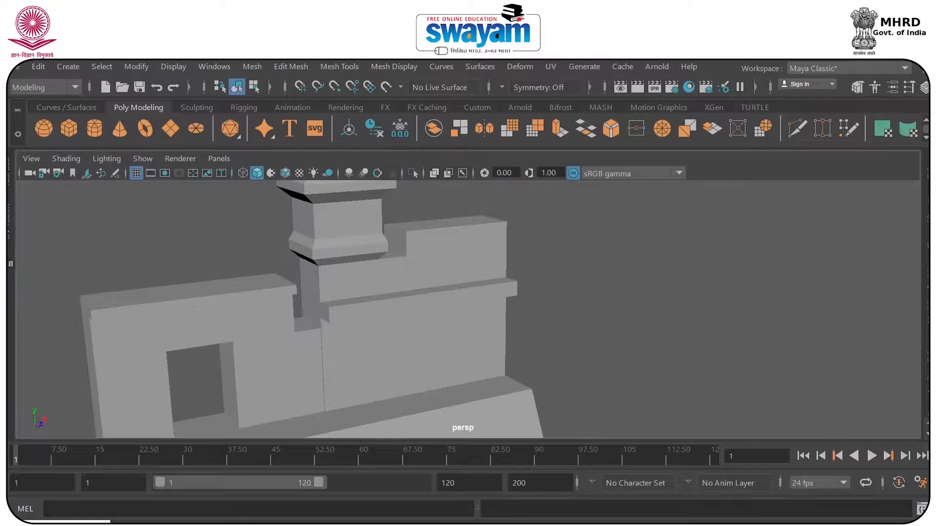
pyautogui.click(10, 184)
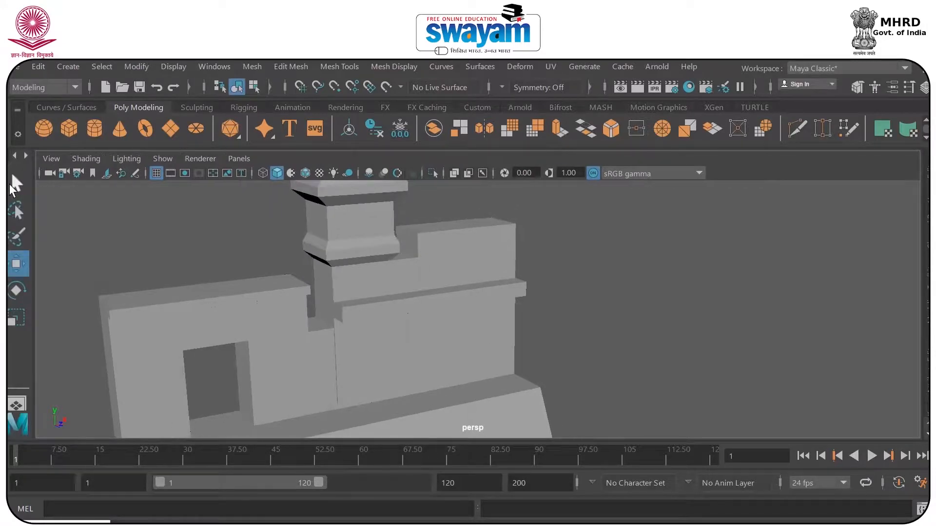
pyautogui.click(10, 172)
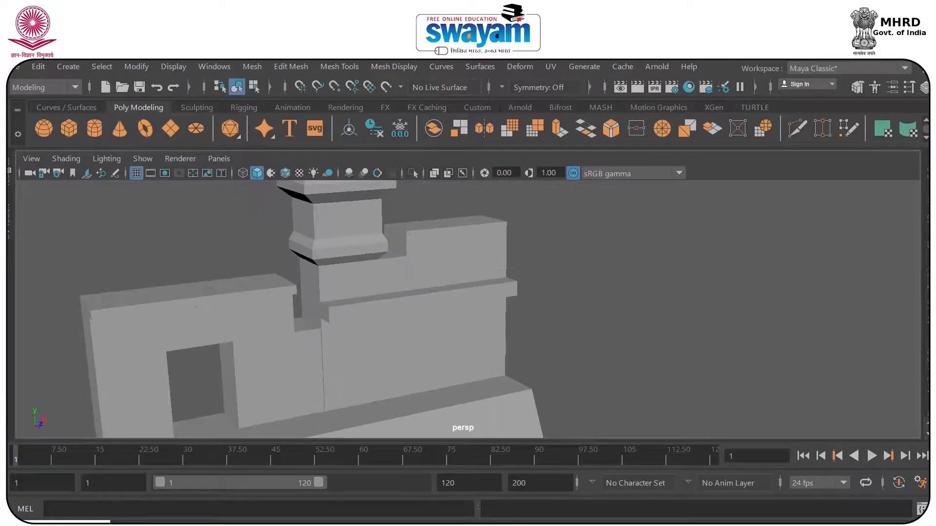
pyautogui.click(8, 210)
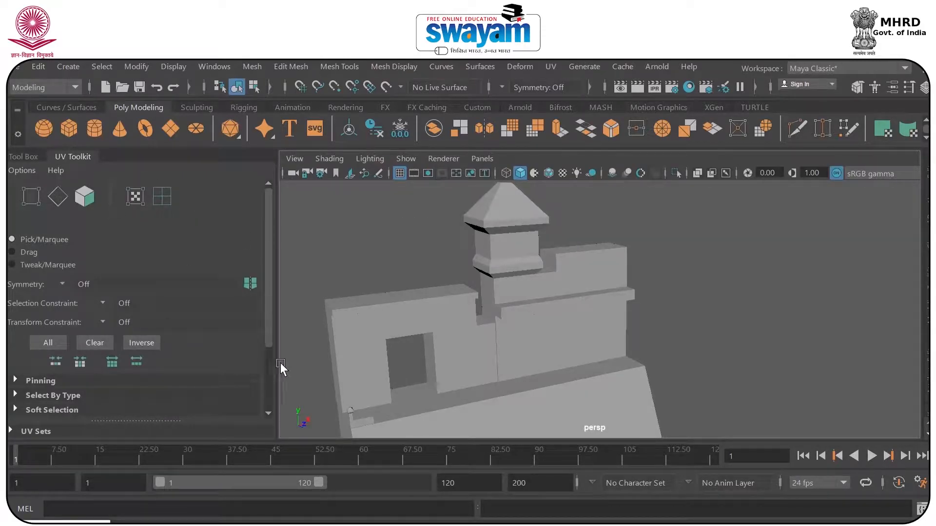
pyautogui.moveTo(269, 308); pyautogui.dragTo(261, 232)
pyautogui.keyDown('alt'); pyautogui.moveTo(428, 271); pyautogui.dragTo(486, 273); pyautogui.keyUp('alt')
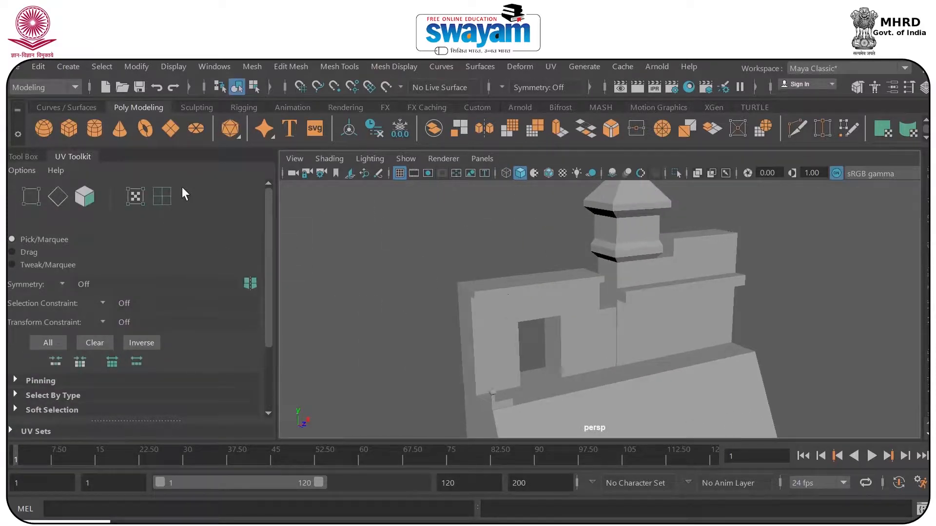
pyautogui.click(79, 157)
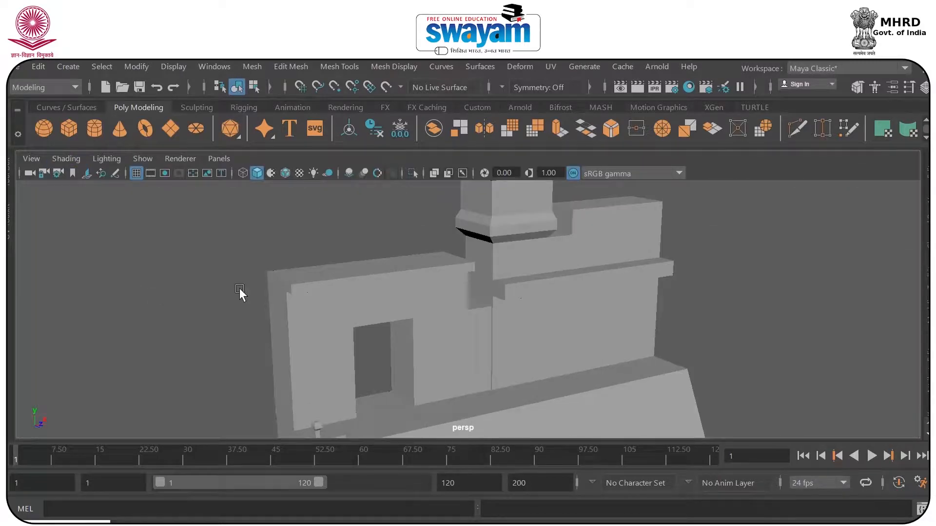
# Shrink the UV Editor to a compact floating window and place it beside the building's doorway wall.
pyautogui.keyDown('alt'); pyautogui.moveTo(579, 277); pyautogui.dragTo(559, 305, button='middle'); pyautogui.keyUp('alt')
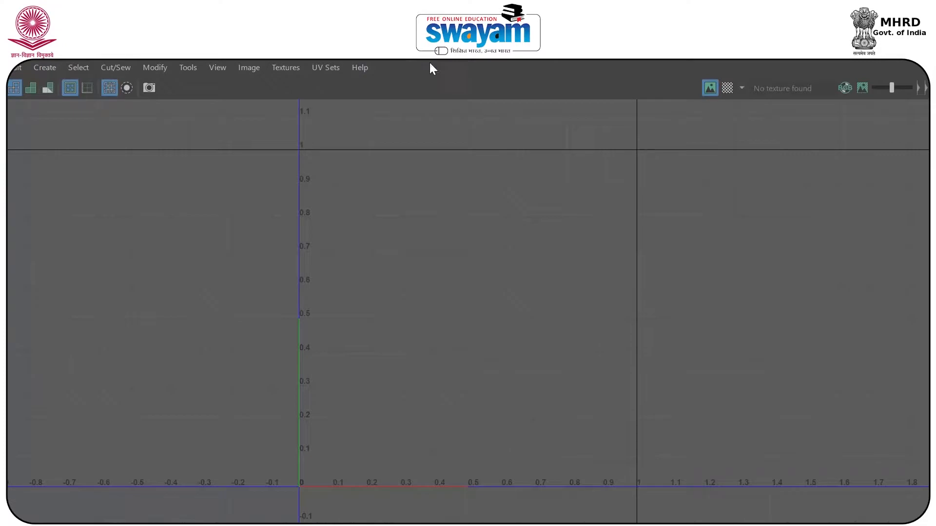
pyautogui.click(105, 104)
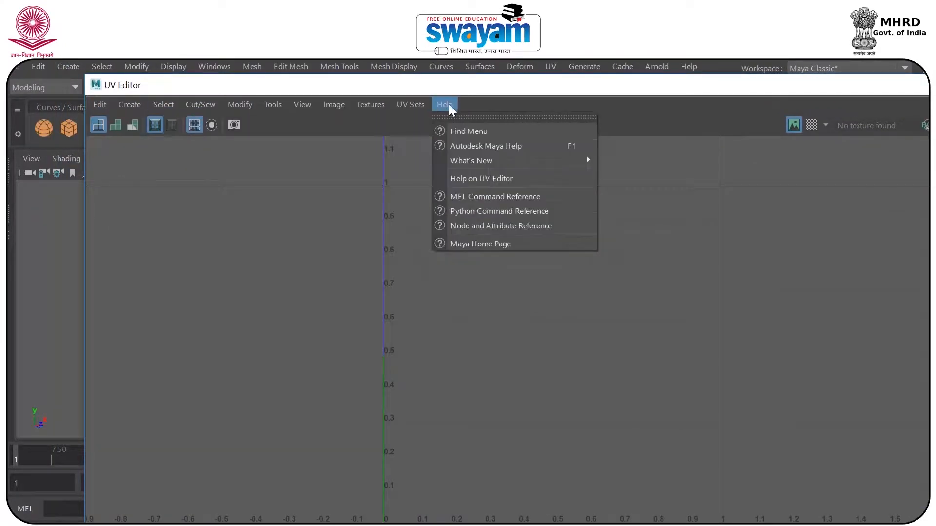
pyautogui.click(106, 138)
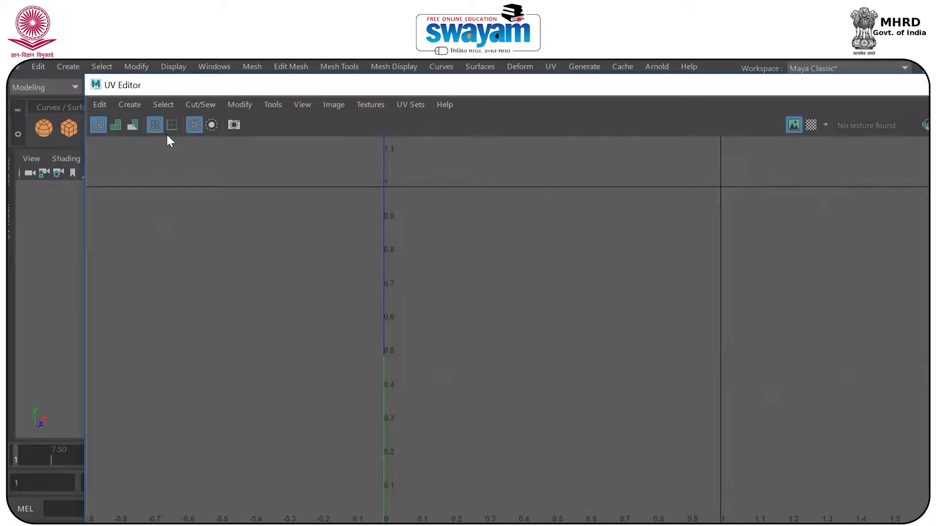
pyautogui.moveTo(438, 84); pyautogui.dragTo(408, 84)
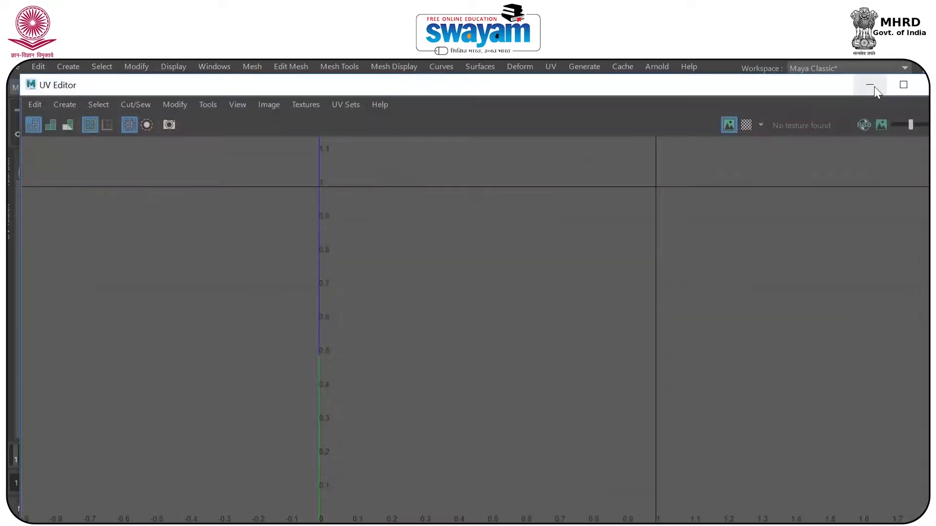
pyautogui.click(901, 87)
pyautogui.moveTo(759, 50); pyautogui.dragTo(601, 142)
pyautogui.moveTo(859, 252); pyautogui.dragTo(390, 281)
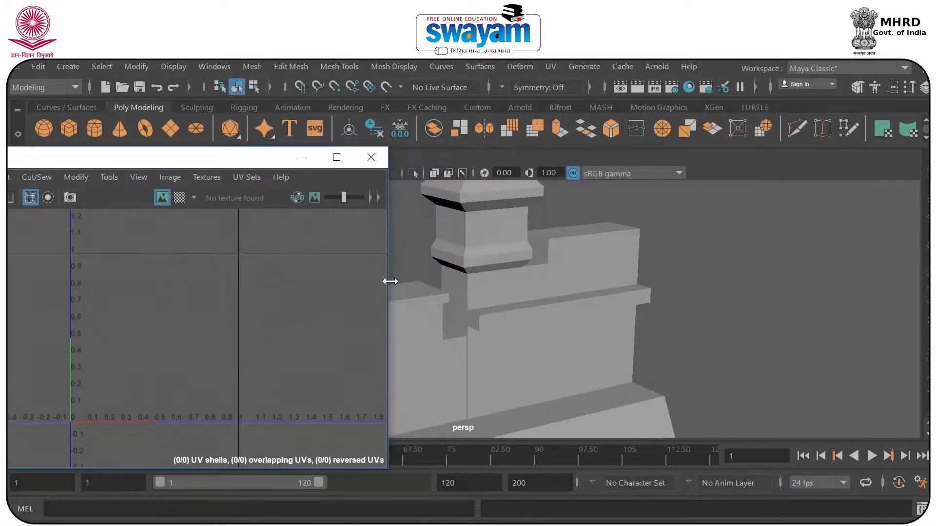
pyautogui.moveTo(247, 166); pyautogui.dragTo(684, 198)
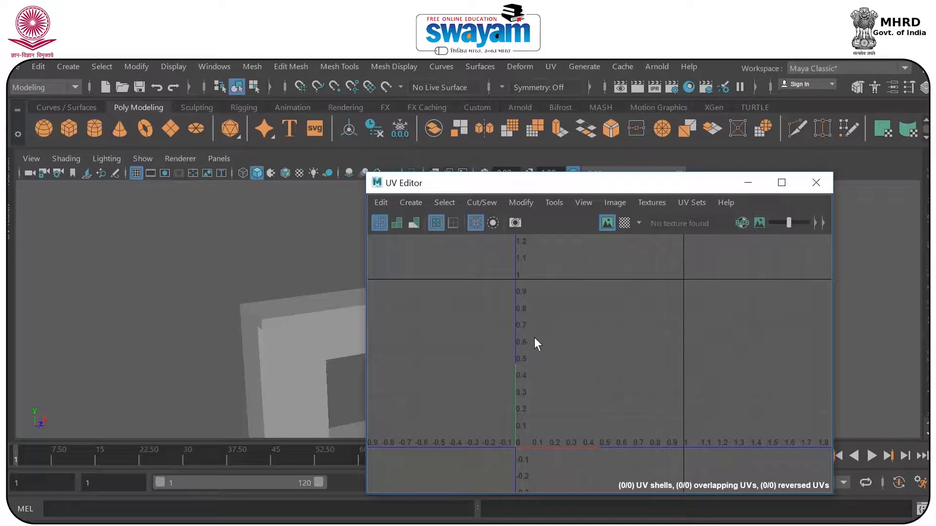
pyautogui.moveTo(484, 188); pyautogui.dragTo(584, 184)
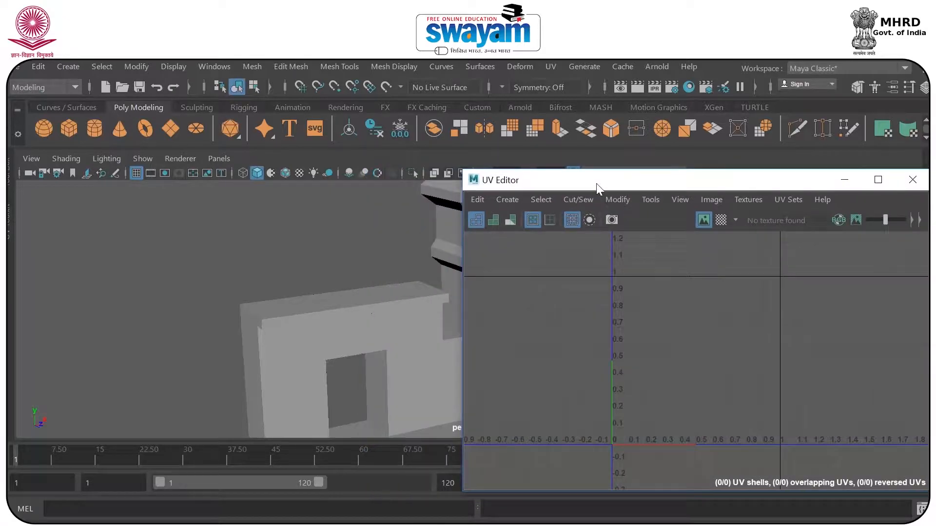
# Select the tower mesh, frame it in the viewport, and check its UV layout in the UV Editor.
pyautogui.click(843, 184)
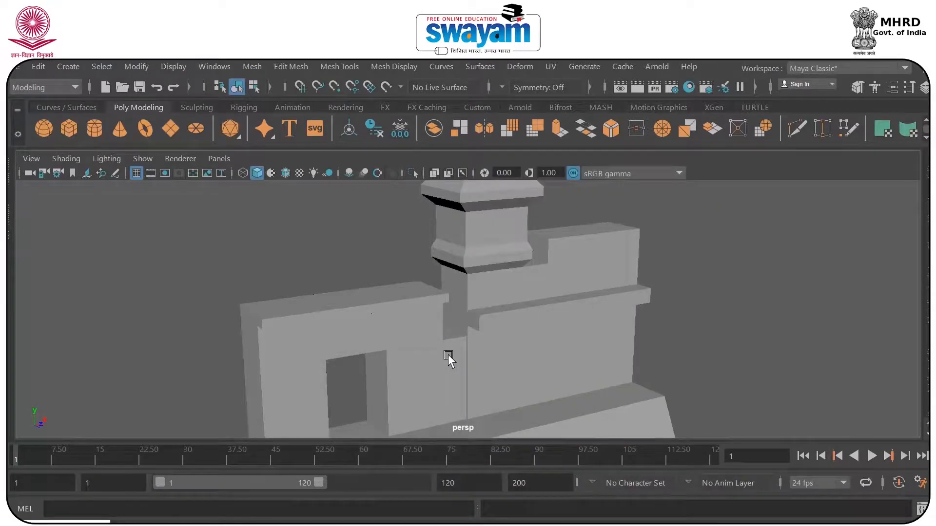
pyautogui.click(501, 271)
pyautogui.press('f')
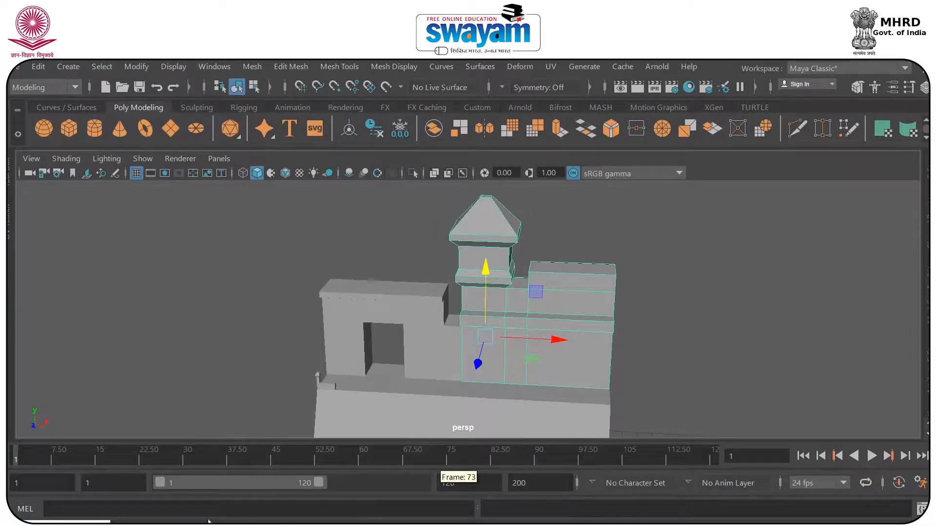
pyautogui.click(55, 523)
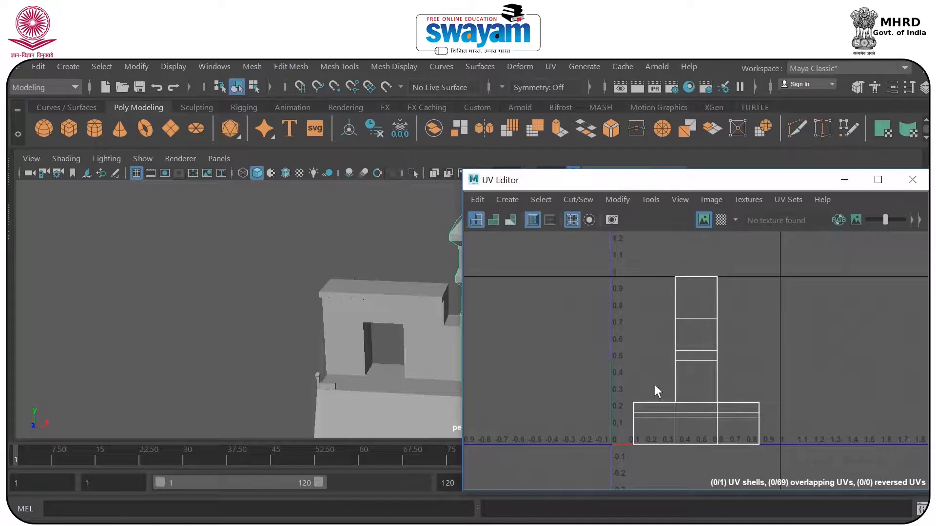
pyautogui.click(845, 179)
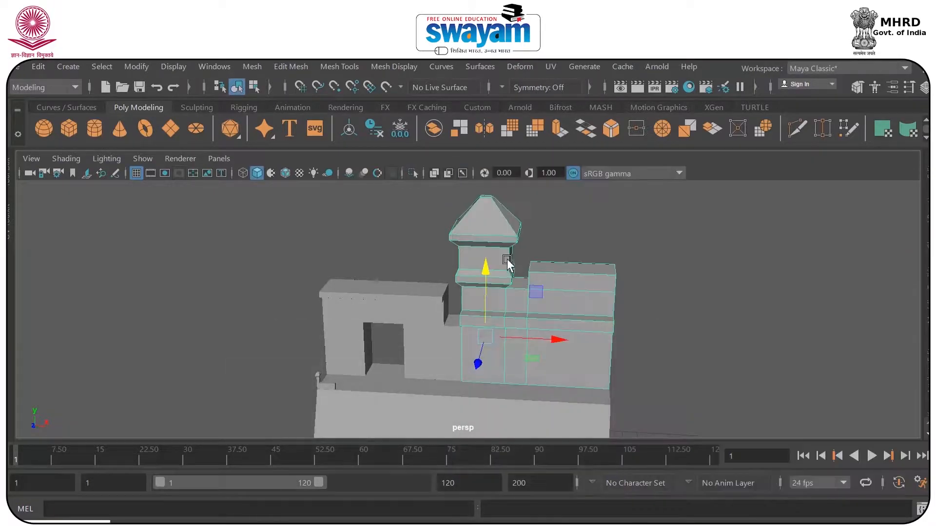
# Switch the tower mesh to face selection and select the front face of its pyramid roof.
pyautogui.keyDown('alt'); pyautogui.moveTo(536, 253); pyautogui.dragTo(602, 319); pyautogui.keyUp('alt')
pyautogui.keyDown('alt'); pyautogui.moveTo(603, 319); pyautogui.dragTo(577, 307, button='middle'); pyautogui.keyUp('alt')
pyautogui.scroll(4, 575, 281)
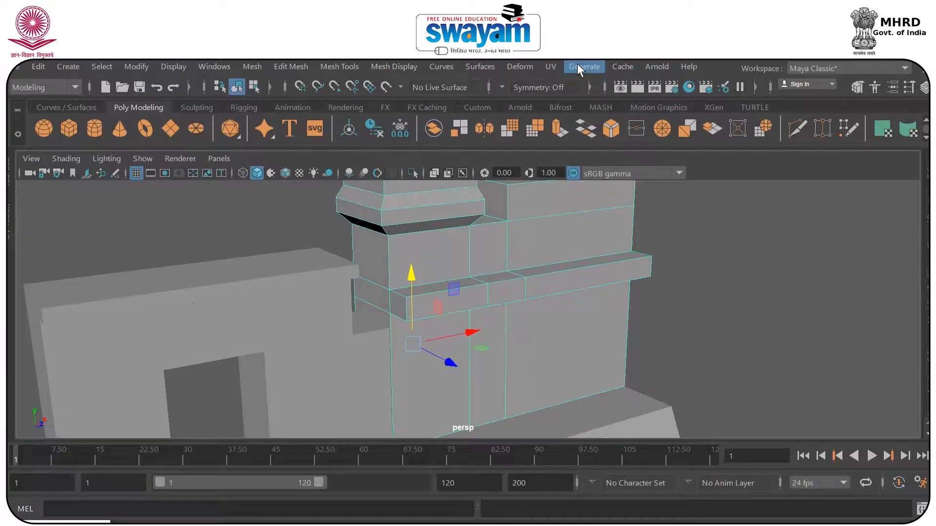
pyautogui.moveTo(498, 247); pyautogui.dragTo(541, 170, button='right')
pyautogui.scroll(-5, 486, 210)
pyautogui.keyDown('alt'); pyautogui.moveTo(488, 207); pyautogui.dragTo(469, 241); pyautogui.keyUp('alt')
pyautogui.click(468, 240)
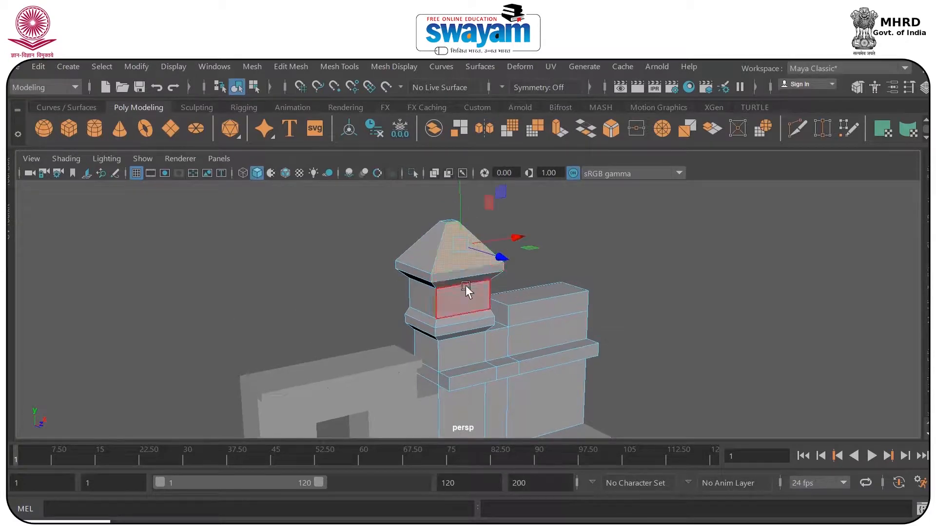
# Extend the selection down the tower's front faces, from the roof trim through the neck and mouldings to the lower wall.
pyautogui.keyDown('shift'); pyautogui.click(450, 273); pyautogui.keyUp('shift')
pyautogui.keyDown('shift'); pyautogui.click(451, 283); pyautogui.keyUp('shift')
pyautogui.keyDown('shift'); pyautogui.click(455, 301); pyautogui.keyUp('shift')
pyautogui.keyDown('shift'); pyautogui.click(459, 318); pyautogui.keyUp('shift')
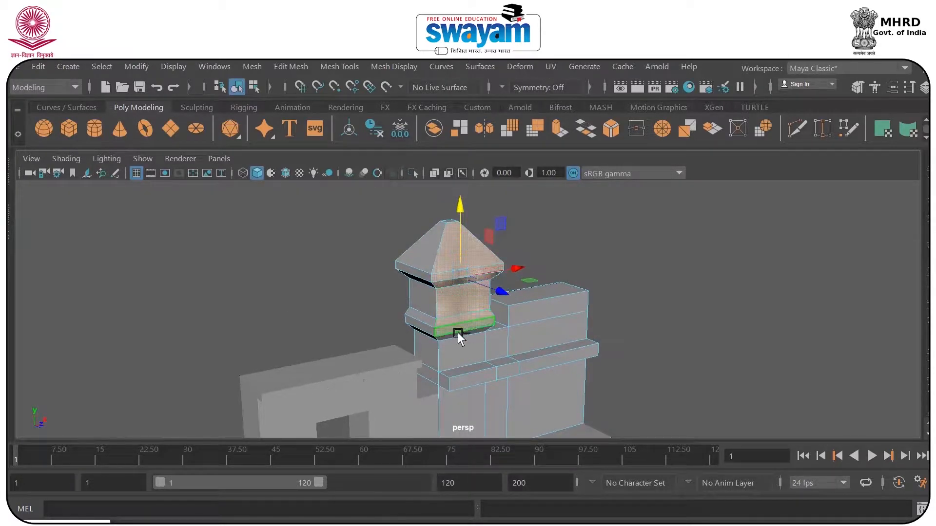
pyautogui.keyDown('shift'); pyautogui.click(457, 333); pyautogui.keyUp('shift')
pyautogui.keyDown('shift'); pyautogui.click(464, 367); pyautogui.keyUp('shift')
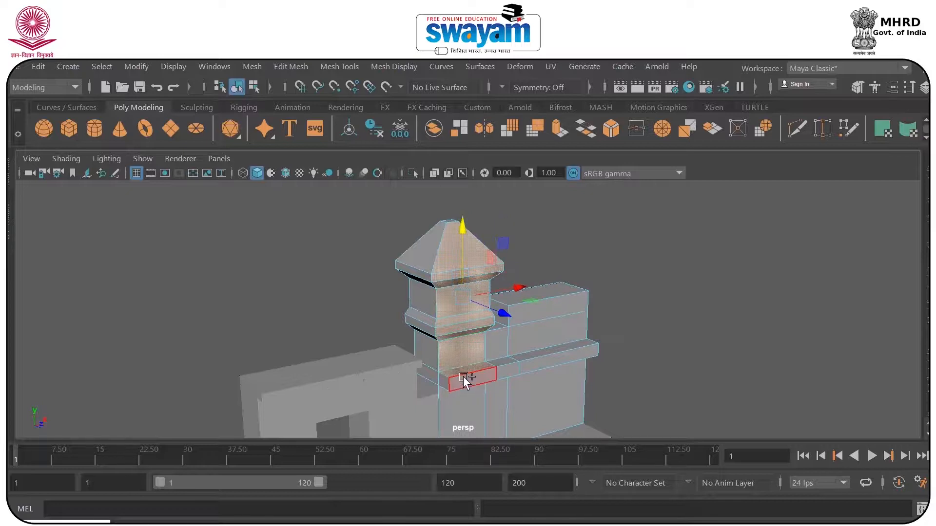
pyautogui.keyDown('alt'); pyautogui.moveTo(525, 381); pyautogui.dragTo(455, 331); pyautogui.keyUp('alt')
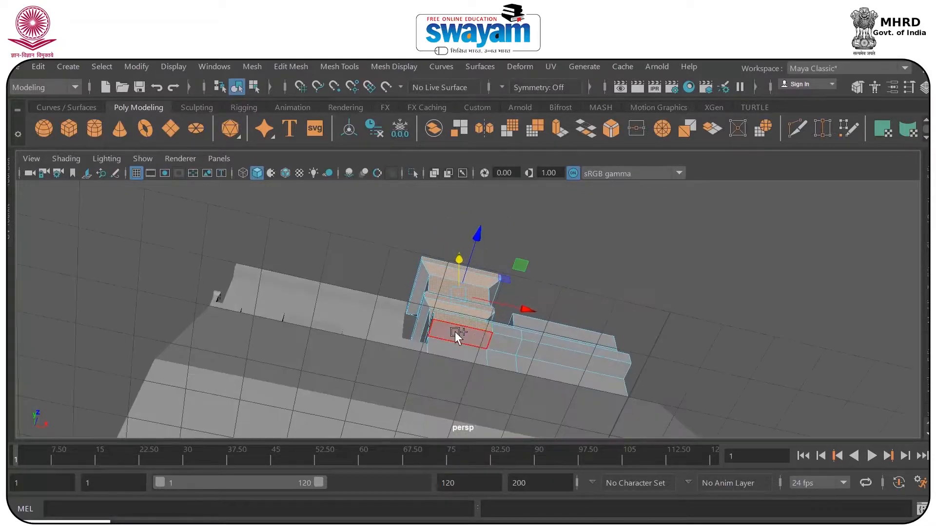
pyautogui.keyDown('shift'); pyautogui.click(448, 351); pyautogui.keyUp('shift')
pyautogui.keyDown('alt'); pyautogui.moveTo(526, 355); pyautogui.dragTo(516, 381); pyautogui.keyUp('alt')
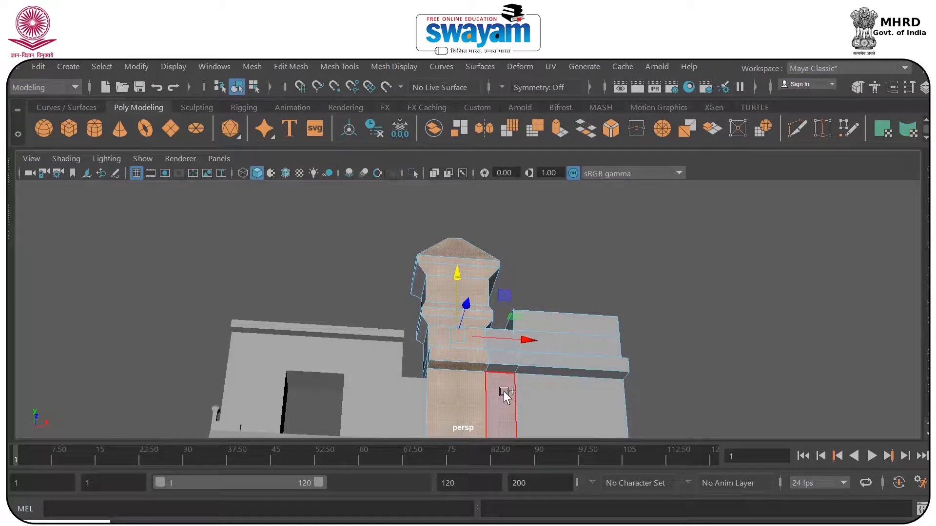
# Add the front faces of the adjoining raised wall, the low section between it and the tower, and the ledge.
pyautogui.keyDown('shift'); pyautogui.click(541, 369); pyautogui.keyUp('shift')
pyautogui.keyDown('shift'); pyautogui.click(539, 382); pyautogui.keyUp('shift')
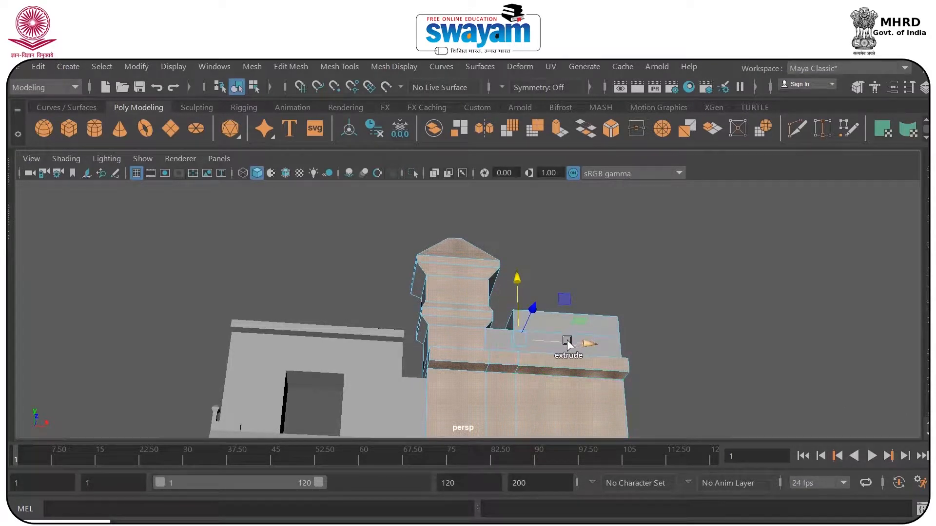
pyautogui.keyDown('shift'); pyautogui.click(608, 350); pyautogui.keyUp('shift')
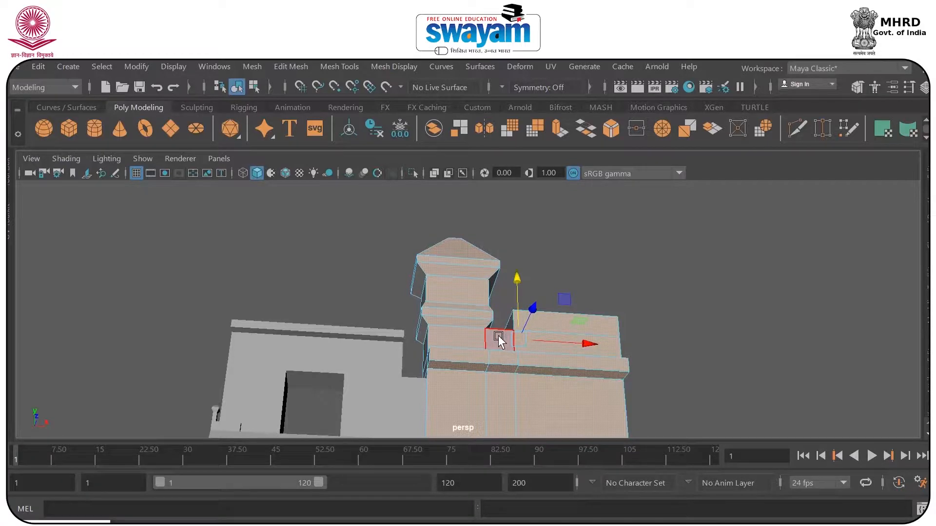
pyautogui.click(498, 336)
pyautogui.hotkey('ctrl', 'z')
pyautogui.keyDown('shift'); pyautogui.click(496, 341); pyautogui.keyUp('shift')
# Add the top face of the wall's ledge and check the front-face selection around the tower and wall.
pyautogui.keyDown('alt'); pyautogui.moveTo(523, 370); pyautogui.dragTo(531, 402); pyautogui.keyUp('alt')
pyautogui.scroll(4, 527, 370)
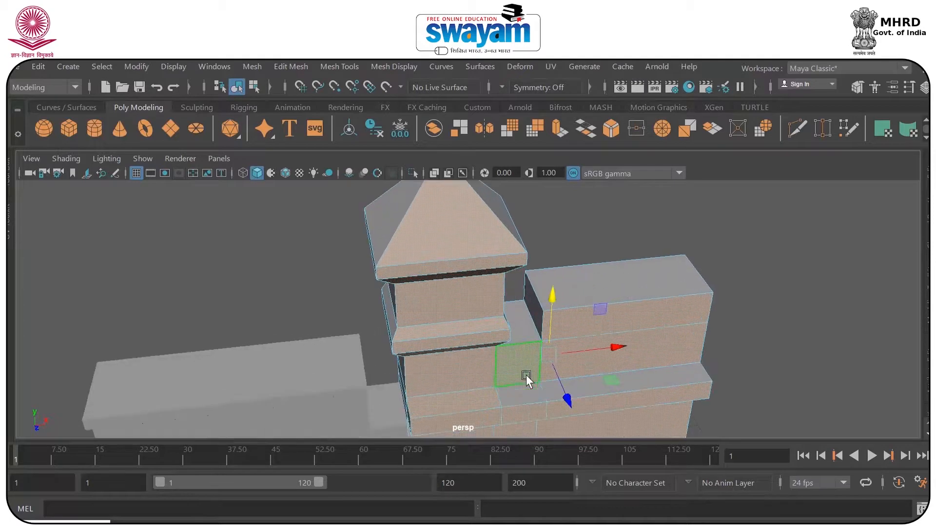
pyautogui.click(609, 380)
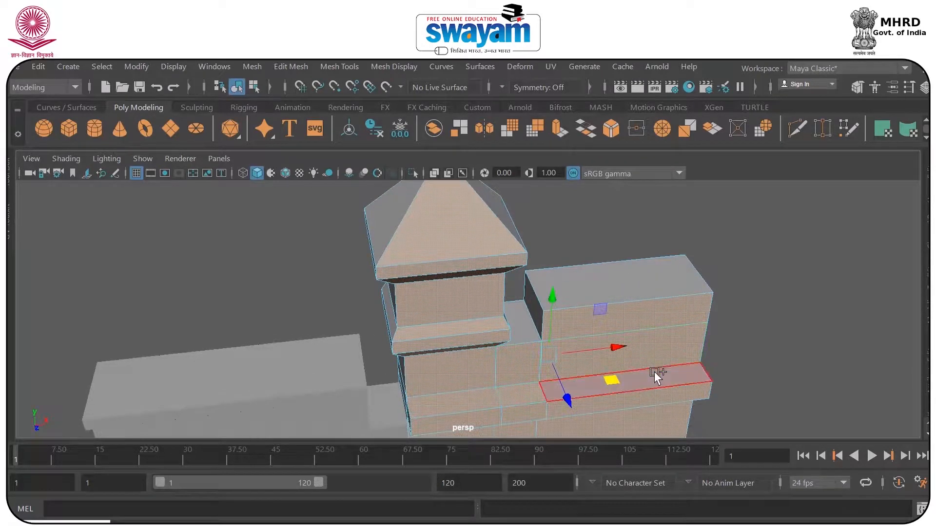
pyautogui.keyDown('alt'); pyautogui.moveTo(668, 337); pyautogui.dragTo(653, 317); pyautogui.keyUp('alt')
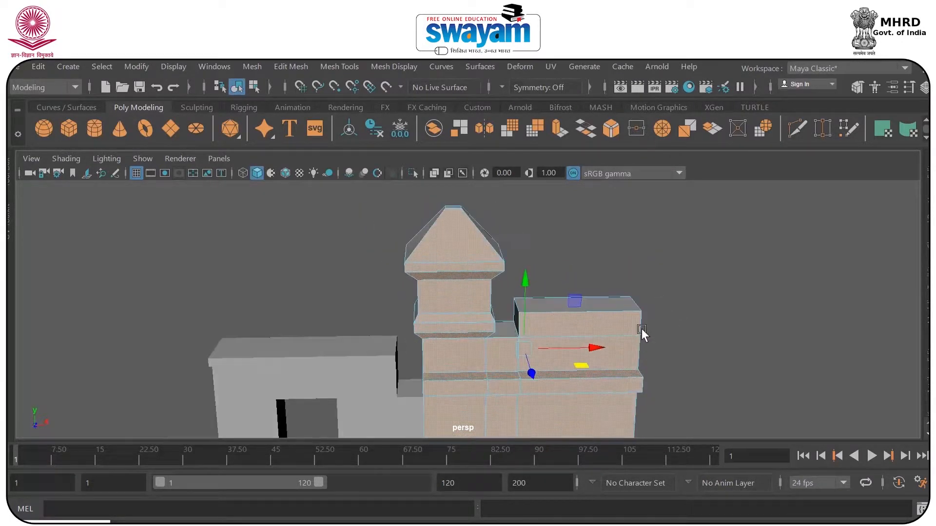
pyautogui.keyDown('alt'); pyautogui.moveTo(654, 317); pyautogui.dragTo(656, 208, button='middle'); pyautogui.keyUp('alt')
pyautogui.keyDown('alt'); pyautogui.moveTo(542, 278); pyautogui.dragTo(591, 286); pyautogui.keyUp('alt')
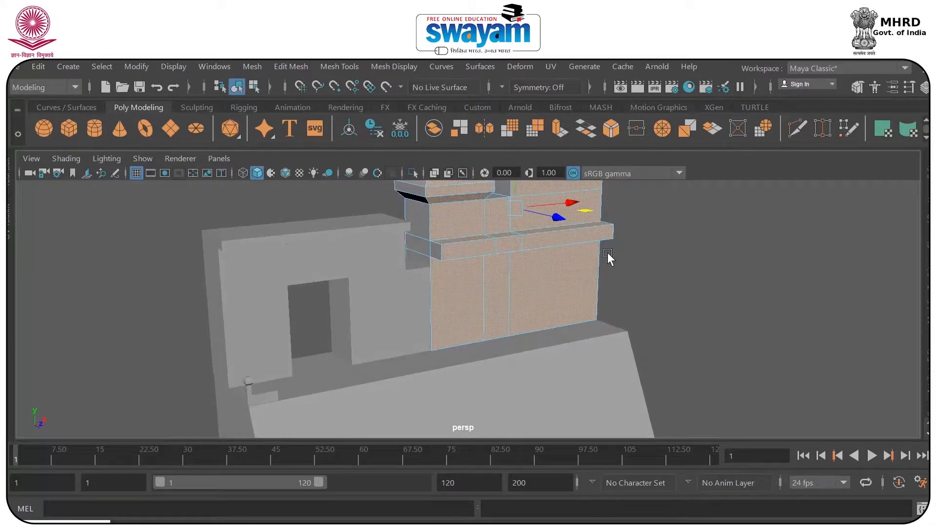
pyautogui.keyDown('alt'); pyautogui.moveTo(607, 252); pyautogui.dragTo(602, 345, button='middle'); pyautogui.keyUp('alt')
# Apply a planar UV projection from the Z axis, fitted to the bounding box, to the selected front faces.
pyautogui.click(546, 68)
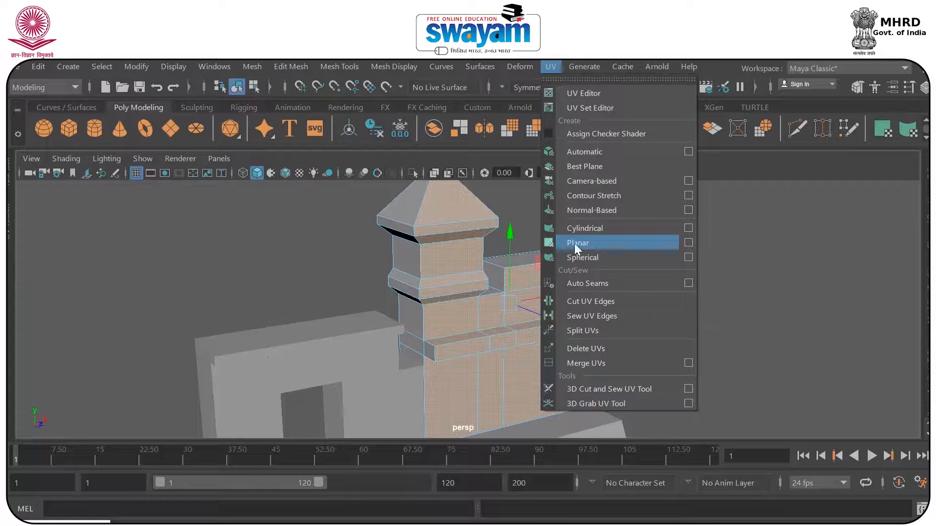
pyautogui.click(688, 243)
pyautogui.moveTo(616, 122); pyautogui.dragTo(675, 119)
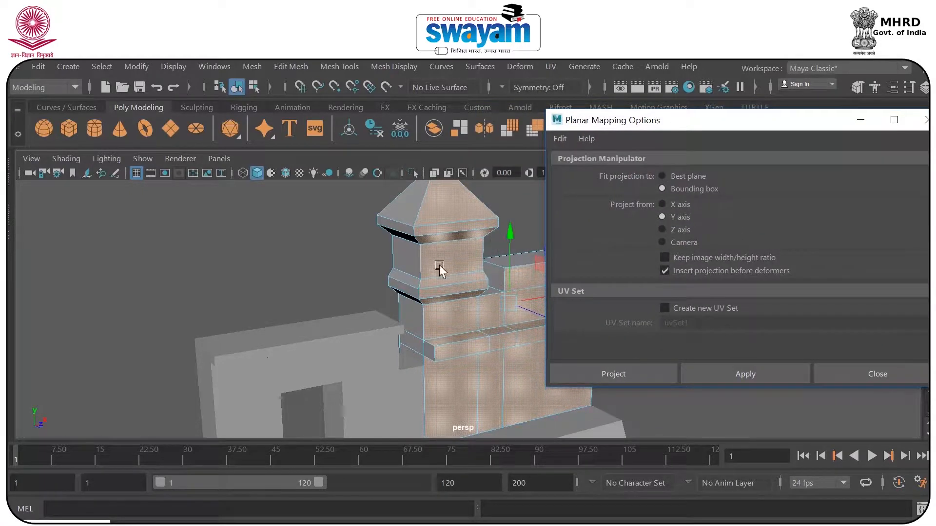
pyautogui.keyDown('alt'); pyautogui.moveTo(442, 264); pyautogui.dragTo(341, 237); pyautogui.keyUp('alt')
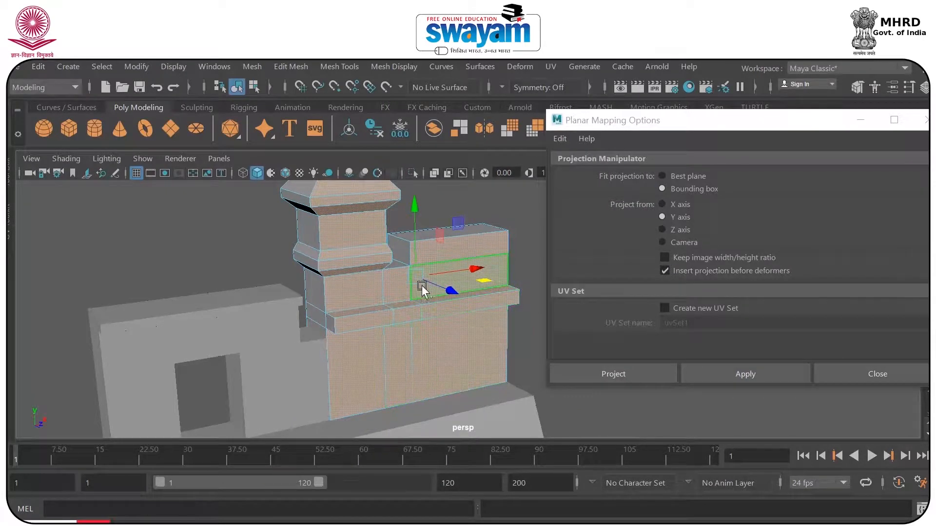
pyautogui.click(671, 232)
pyautogui.click(725, 370)
pyautogui.scroll(-1, 458, 293)
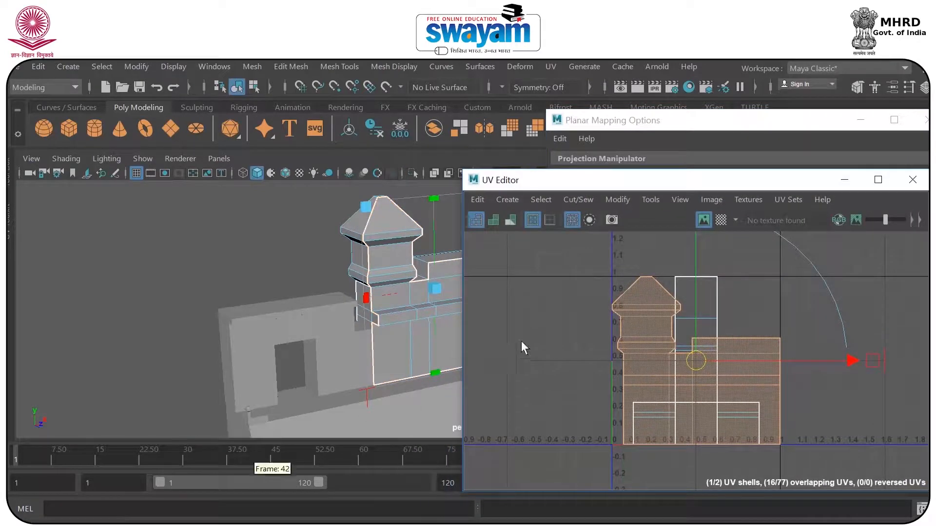
# Move the projected front UV shell away from the remaining shells, outside the 0 to 1 UV tile.
pyautogui.moveTo(692, 358); pyautogui.dragTo(368, 321)
pyautogui.keyDown('alt'); pyautogui.moveTo(318, 301); pyautogui.dragTo(217, 293, button='middle'); pyautogui.keyUp('alt')
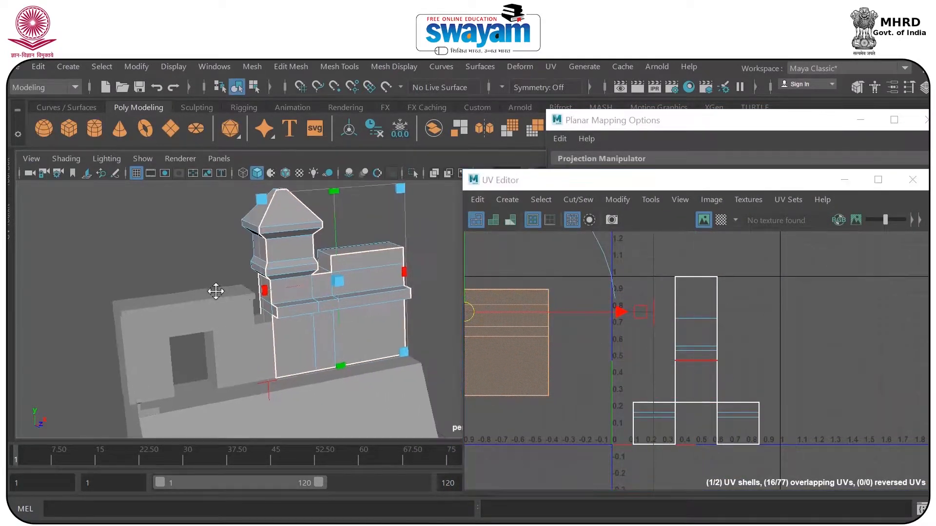
pyautogui.scroll(4, 308, 309)
pyautogui.keyDown('alt'); pyautogui.moveTo(253, 316); pyautogui.dragTo(236, 299); pyautogui.keyUp('alt')
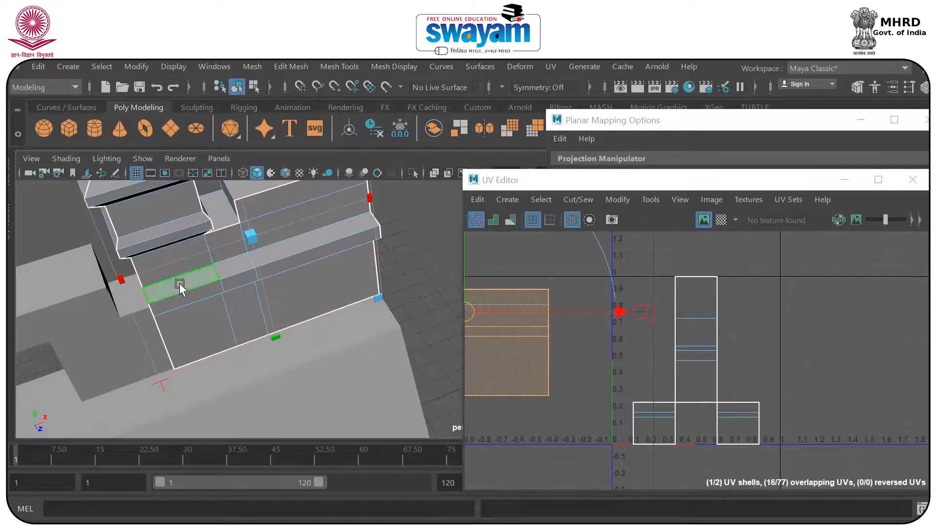
pyautogui.keyDown('alt'); pyautogui.moveTo(547, 314); pyautogui.dragTo(649, 324, button='middle'); pyautogui.keyUp('alt')
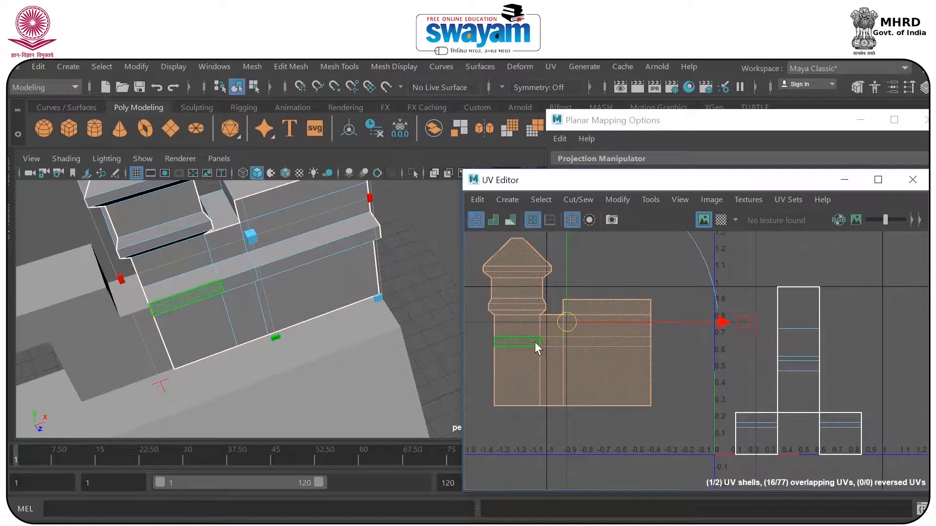
pyautogui.scroll(-3, 566, 308)
pyautogui.moveTo(566, 316); pyautogui.dragTo(472, 239)
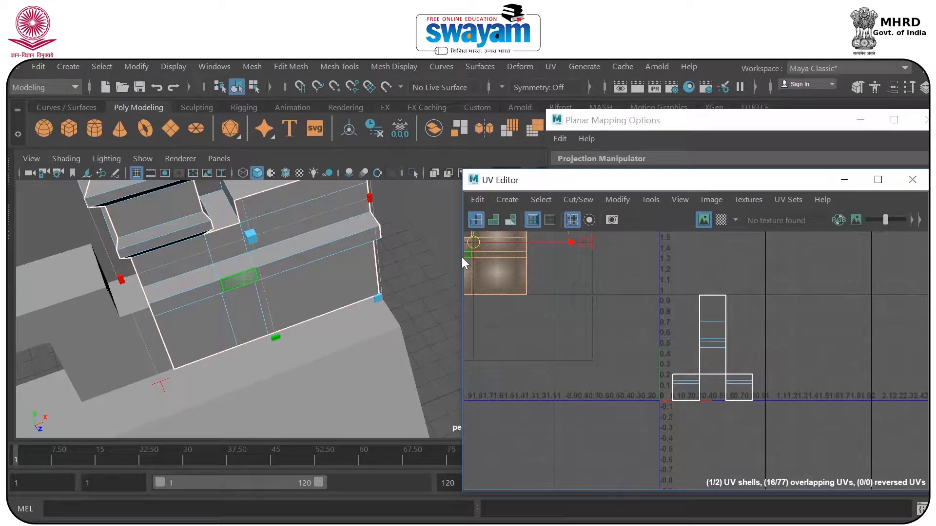
# Select the stacked faces on the wall's end side and apply a planar UV projection to them from the X axis.
pyautogui.click(845, 180)
pyautogui.keyDown('alt'); pyautogui.moveTo(292, 290); pyautogui.dragTo(158, 247); pyautogui.keyUp('alt')
pyautogui.keyDown('alt'); pyautogui.moveTo(428, 256); pyautogui.dragTo(183, 274, button='middle'); pyautogui.keyUp('alt')
pyautogui.click(371, 239)
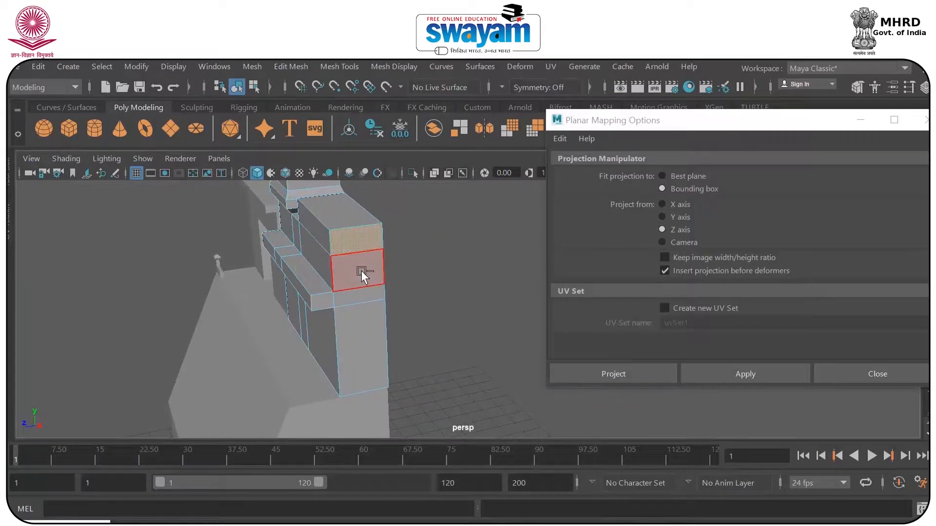
pyautogui.keyDown('shift'); pyautogui.click(362, 296); pyautogui.keyUp('shift')
pyautogui.keyDown('shift'); pyautogui.click(364, 322); pyautogui.keyUp('shift')
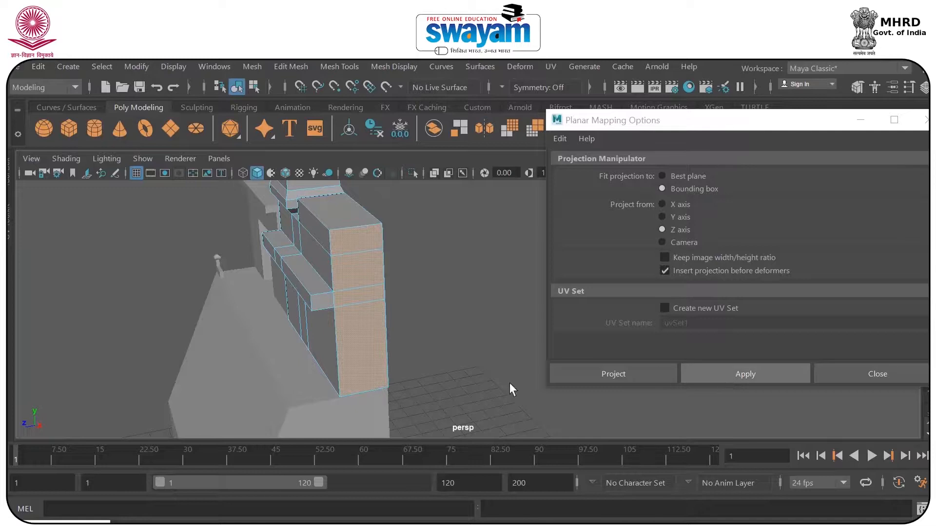
pyautogui.click(684, 205)
pyautogui.click(726, 372)
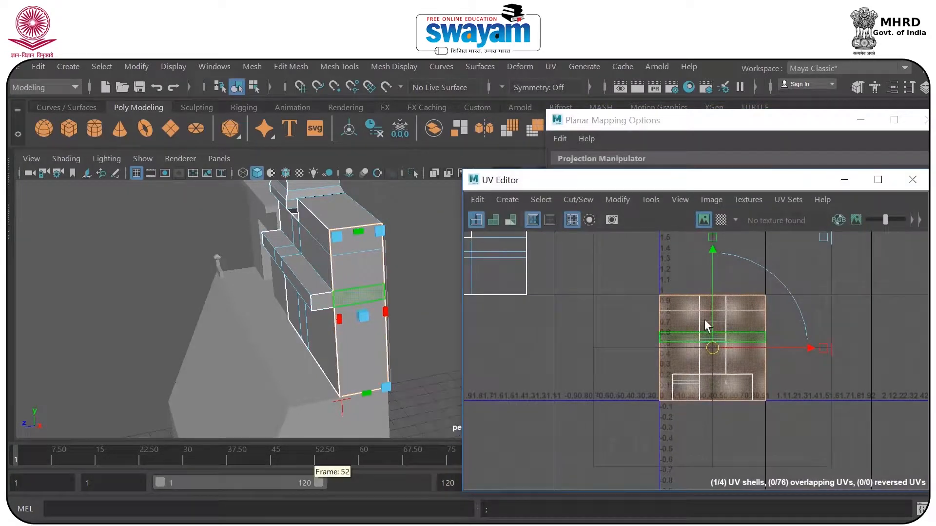
# Move the wall-end UV shell out of the 0 to 1 tile and place it directly beside the front shell.
pyautogui.moveTo(714, 347); pyautogui.dragTo(585, 394)
pyautogui.keyDown('alt'); pyautogui.moveTo(585, 394); pyautogui.dragTo(583, 404, button='middle'); pyautogui.keyUp('alt')
pyautogui.moveTo(593, 369); pyautogui.dragTo(580, 339)
pyautogui.keyDown('alt'); pyautogui.moveTo(577, 371); pyautogui.dragTo(647, 373, button='middle'); pyautogui.keyUp('alt')
pyautogui.keyDown('alt'); pyautogui.moveTo(383, 316); pyautogui.dragTo(307, 309); pyautogui.keyUp('alt')
# Select the rear faces of the raised wall, the low section beside it and the tower's lower wall.
pyautogui.keyDown('alt'); pyautogui.moveTo(388, 274); pyautogui.dragTo(119, 259, button='middle'); pyautogui.keyUp('alt')
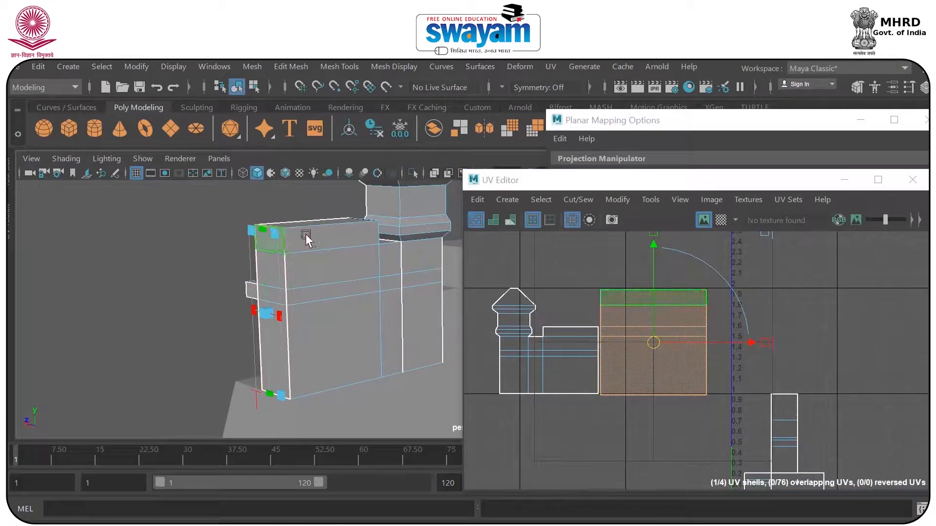
pyautogui.click(343, 249)
pyautogui.keyDown('shift'); pyautogui.click(334, 324); pyautogui.keyUp('shift')
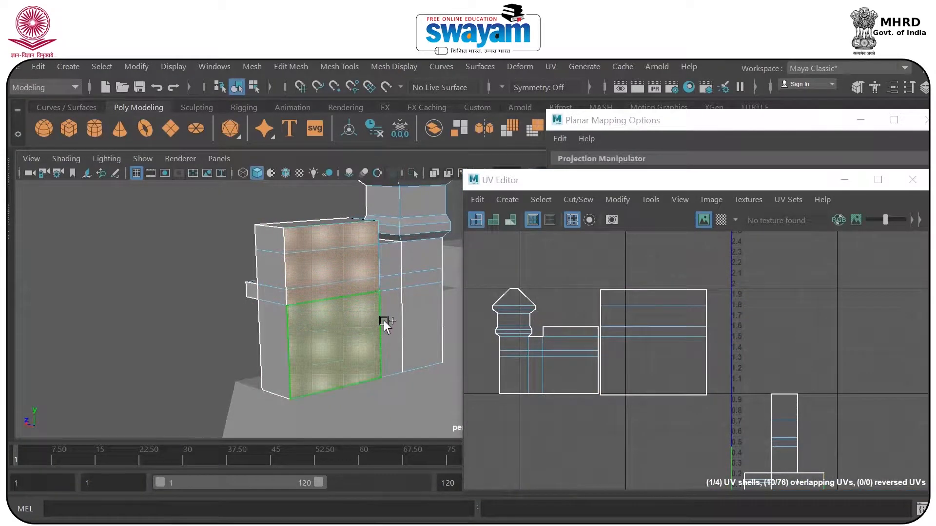
pyautogui.keyDown('shift'); pyautogui.click(392, 320); pyautogui.keyUp('shift')
pyautogui.keyDown('shift'); pyautogui.click(415, 256); pyautogui.keyUp('shift')
pyautogui.keyDown('shift'); pyautogui.click(414, 291); pyautogui.keyUp('shift')
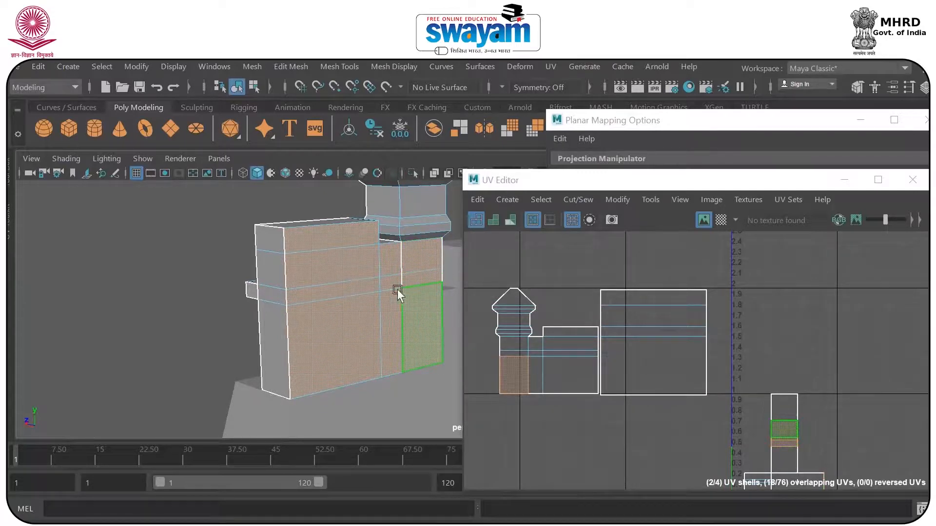
# Add the tower's rear mouldings, neck, roof trim and pyramid roof face to the rear-face selection.
pyautogui.keyDown('alt'); pyautogui.moveTo(399, 295); pyautogui.dragTo(268, 326); pyautogui.keyUp('alt')
pyautogui.scroll(2, 374, 270)
pyautogui.keyDown('shift'); pyautogui.click(317, 271); pyautogui.keyUp('shift')
pyautogui.keyDown('shift'); pyautogui.click(318, 263); pyautogui.keyUp('shift')
pyautogui.keyDown('shift'); pyautogui.click(316, 253); pyautogui.keyUp('shift')
pyautogui.keyDown('shift'); pyautogui.click(312, 217); pyautogui.keyUp('shift')
pyautogui.keyDown('shift'); pyautogui.click(311, 206); pyautogui.keyUp('shift')
pyautogui.keyDown('shift'); pyautogui.click(319, 196); pyautogui.keyUp('shift')
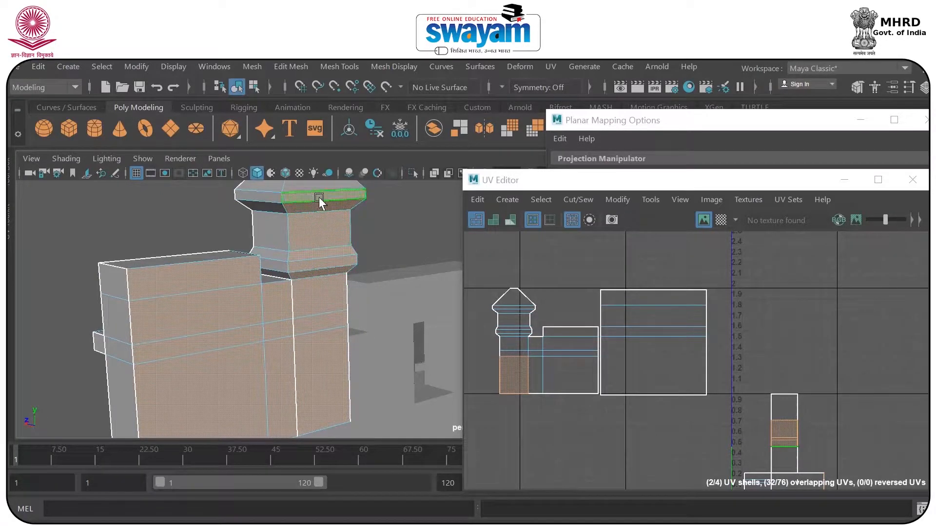
pyautogui.keyDown('alt'); pyautogui.moveTo(342, 206); pyautogui.dragTo(343, 306, button='middle'); pyautogui.keyUp('alt')
pyautogui.keyDown('shift'); pyautogui.click(313, 250); pyautogui.keyUp('shift')
# Uncover the planar mapping options and project the selected rear faces from the Z axis.
pyautogui.moveTo(749, 189); pyautogui.dragTo(655, 389)
pyautogui.keyDown('alt'); pyautogui.moveTo(289, 303); pyautogui.dragTo(284, 240, button='middle'); pyautogui.keyUp('alt')
pyautogui.keyDown('alt'); pyautogui.moveTo(258, 317); pyautogui.dragTo(713, 279); pyautogui.keyUp('alt')
pyautogui.click(683, 231)
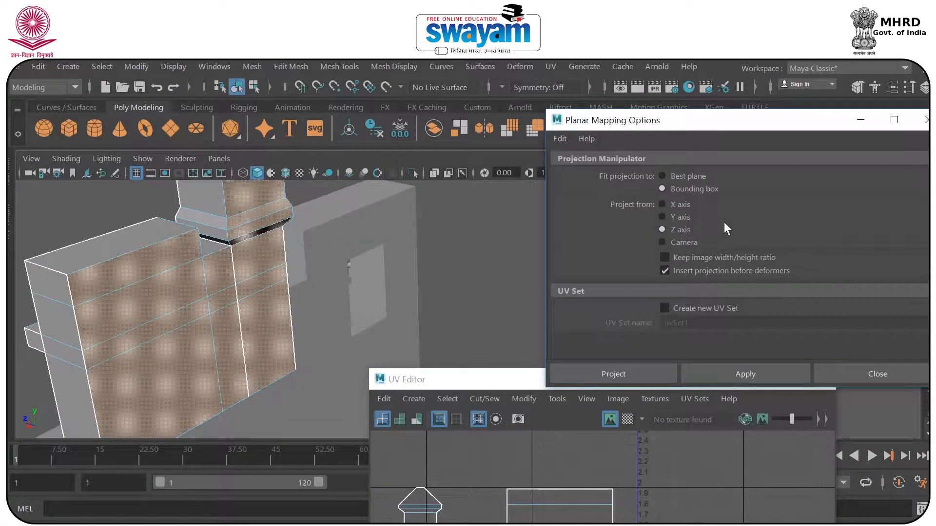
pyautogui.click(710, 373)
pyautogui.scroll(-4, 250, 251)
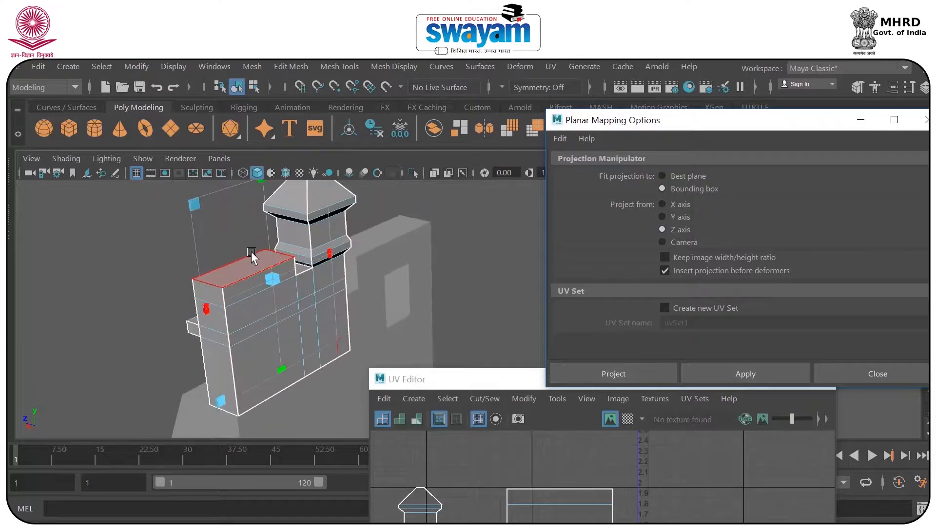
# Reposition the UV Editor and move the rear UV shell below the front shell, outside the 0 to 1 tile.
pyautogui.moveTo(514, 384); pyautogui.dragTo(480, 127)
pyautogui.moveTo(656, 387); pyautogui.dragTo(421, 388)
pyautogui.keyDown('alt'); pyautogui.moveTo(292, 324); pyautogui.dragTo(375, 274); pyautogui.keyUp('alt')
pyautogui.keyDown('alt'); pyautogui.moveTo(367, 326); pyautogui.dragTo(405, 294, button='middle'); pyautogui.keyUp('alt')
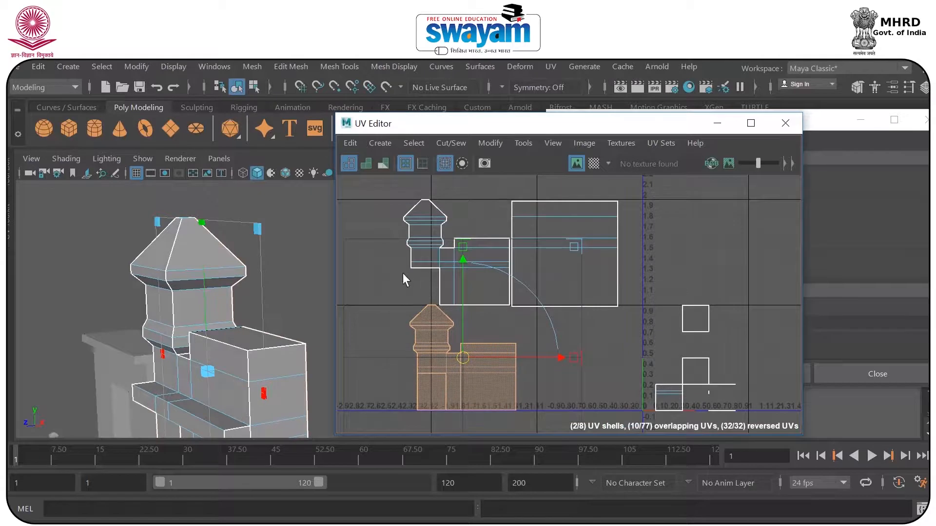
# Clear the UV selection, return the tower mesh to object mode, and move the UV Editor clear of the model.
pyautogui.click(403, 273)
pyautogui.moveTo(307, 358)
pyautogui.keyDown('alt'); pyautogui.mouseDown()
pyautogui.moveTo(184, 347)
pyautogui.moveTo(292, 350)
pyautogui.mouseUp(); pyautogui.keyUp('alt')
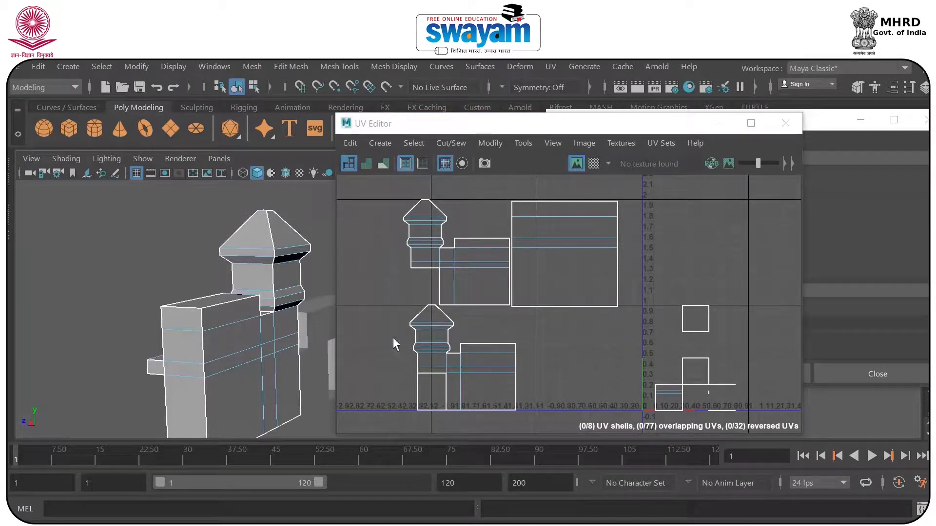
pyautogui.keyDown('alt'); pyautogui.moveTo(280, 342); pyautogui.dragTo(177, 302, button='middle'); pyautogui.keyUp('alt')
pyautogui.moveTo(240, 345)
pyautogui.keyDown('alt'); pyautogui.mouseDown()
pyautogui.moveTo(188, 370)
pyautogui.moveTo(205, 383)
pyautogui.moveTo(239, 331)
pyautogui.mouseUp(); pyautogui.keyUp('alt')
pyautogui.moveTo(239, 331); pyautogui.dragTo(310, 118, button='right')
pyautogui.moveTo(420, 130); pyautogui.dragTo(566, 173)
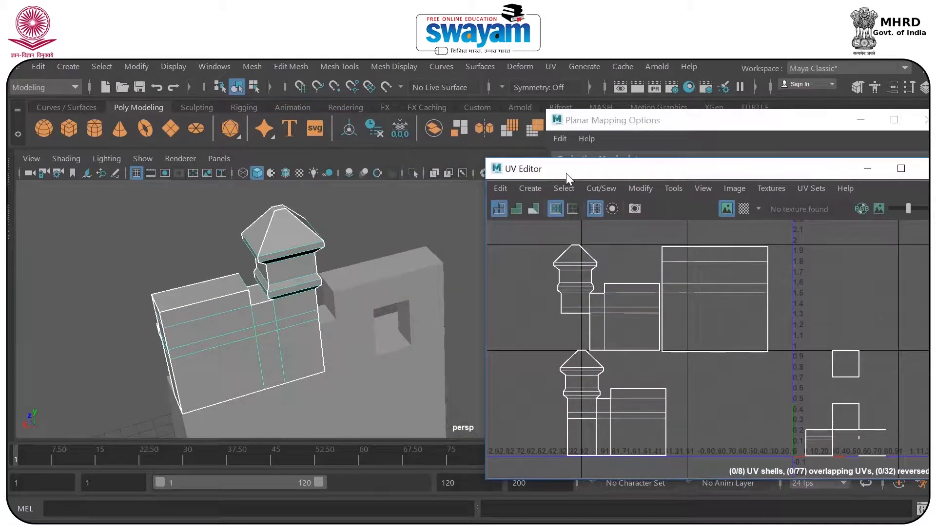
# Isolate the tower mesh in the viewport and turn the view to its tower-end side.
pyautogui.click(329, 239)
pyautogui.click(284, 244)
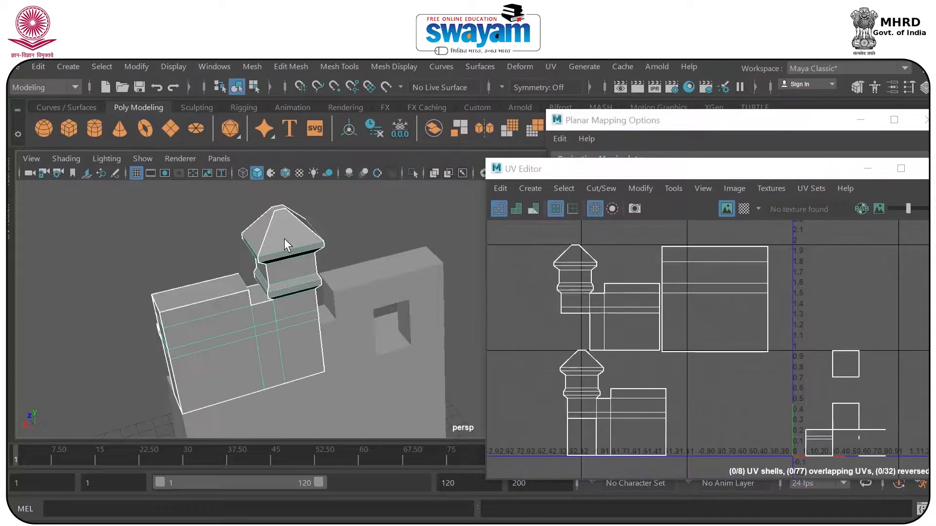
pyautogui.click(416, 172)
pyautogui.click(369, 243)
pyautogui.keyDown('alt'); pyautogui.moveTo(370, 244); pyautogui.dragTo(288, 293); pyautogui.keyUp('alt')
pyautogui.keyDown('alt'); pyautogui.moveTo(403, 253); pyautogui.dragTo(155, 244, button='middle'); pyautogui.keyUp('alt')
pyautogui.click(340, 295)
pyautogui.keyDown('alt'); pyautogui.moveTo(367, 334); pyautogui.dragTo(368, 241); pyautogui.keyUp('alt')
pyautogui.keyDown('alt'); pyautogui.moveTo(367, 241); pyautogui.dragTo(385, 335, button='middle'); pyautogui.keyUp('alt')
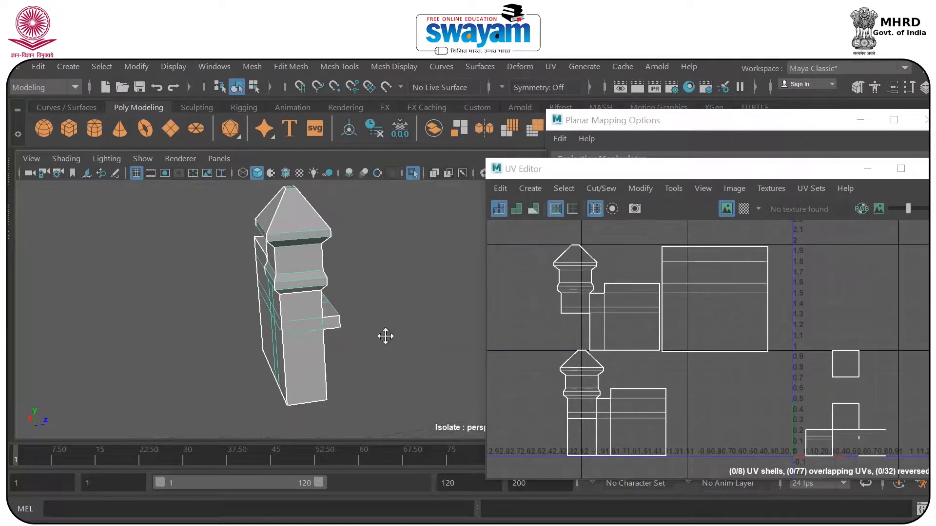
# Switch to face selection and select the tower's side faces from pyramid roof to base, including the ledge's end face.
pyautogui.moveTo(276, 270); pyautogui.dragTo(284, 192, button='right')
pyautogui.click(295, 211)
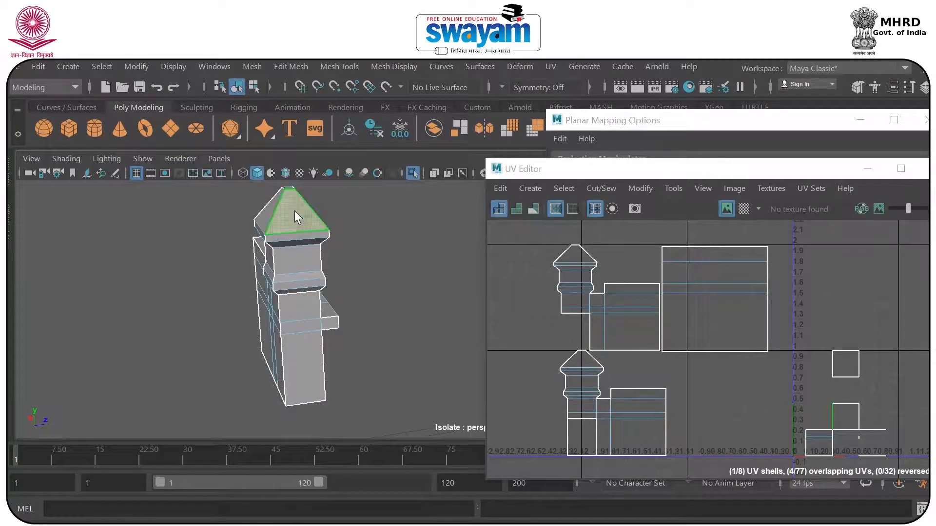
pyautogui.keyDown('shift'); pyautogui.click(295, 234); pyautogui.keyUp('shift')
pyautogui.keyDown('shift'); pyautogui.click(293, 243); pyautogui.keyUp('shift')
pyautogui.keyDown('shift'); pyautogui.click(291, 262); pyautogui.keyUp('shift')
pyautogui.keyDown('shift'); pyautogui.click(292, 279); pyautogui.keyUp('shift')
pyautogui.keyDown('shift'); pyautogui.click(289, 288); pyautogui.keyUp('shift')
pyautogui.keyDown('shift'); pyautogui.click(293, 303); pyautogui.keyUp('shift')
pyautogui.keyDown('shift'); pyautogui.click(298, 325); pyautogui.keyUp('shift')
pyautogui.keyDown('shift'); pyautogui.click(328, 322); pyautogui.keyUp('shift')
pyautogui.keyDown('shift'); pyautogui.click(313, 355); pyautogui.keyUp('shift')
pyautogui.keyDown('alt'); pyautogui.moveTo(382, 339); pyautogui.dragTo(357, 310); pyautogui.keyUp('alt')
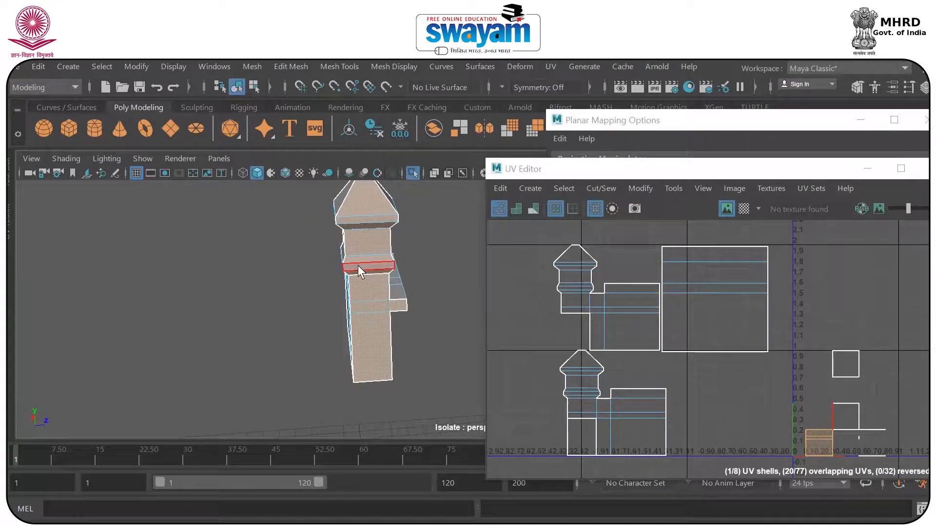
# Planar-project the selected tower-end faces from the X axis.
pyautogui.moveTo(574, 173); pyautogui.dragTo(485, 206)
pyautogui.click(621, 128)
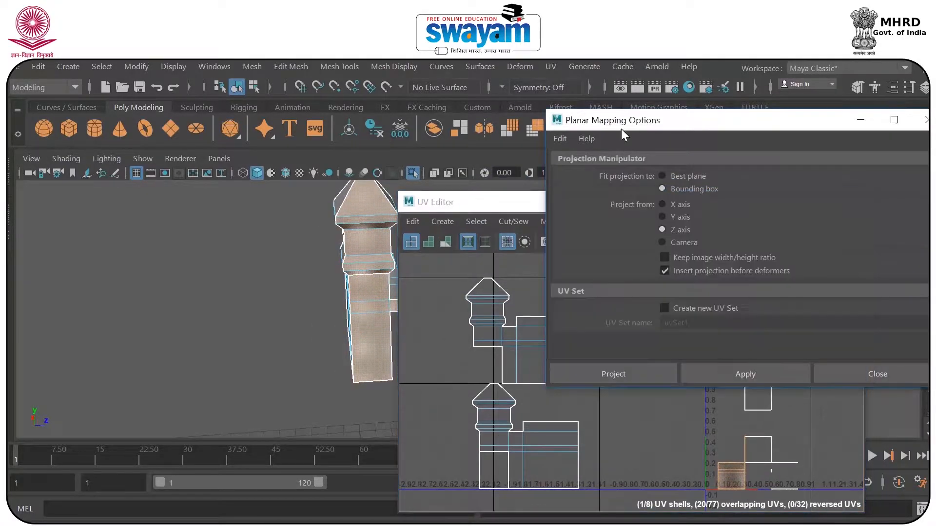
pyautogui.moveTo(199, 334)
pyautogui.keyDown('alt'); pyautogui.mouseDown()
pyautogui.moveTo(225, 349)
pyautogui.moveTo(215, 344)
pyautogui.mouseUp(); pyautogui.keyUp('alt')
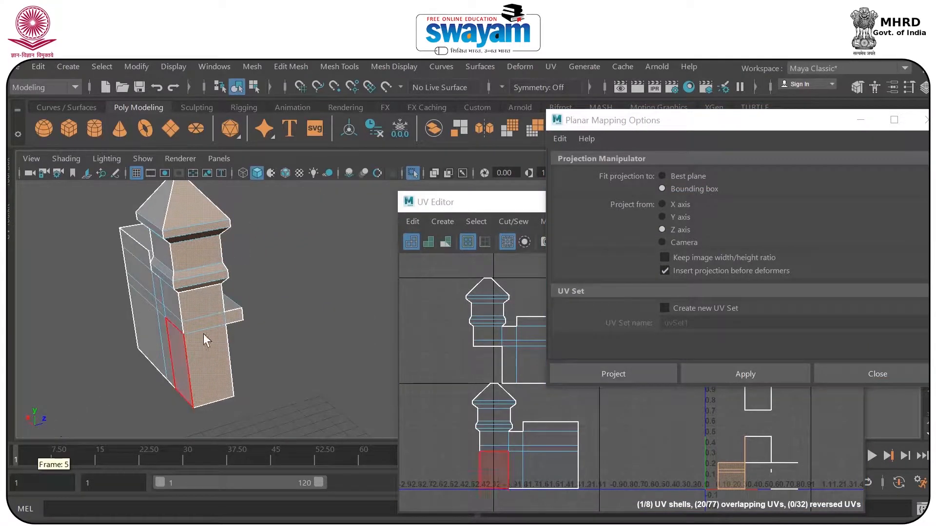
pyautogui.click(662, 204)
pyautogui.click(715, 369)
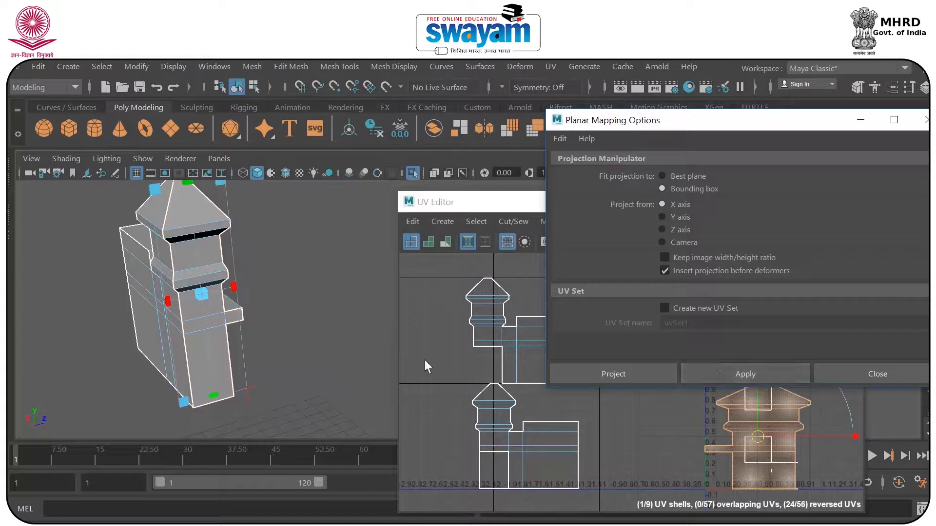
# Move the tower-end UV shell out of the 0 to 1 tile, to the left of the front and rear shells.
pyautogui.moveTo(698, 121); pyautogui.dragTo(699, 110)
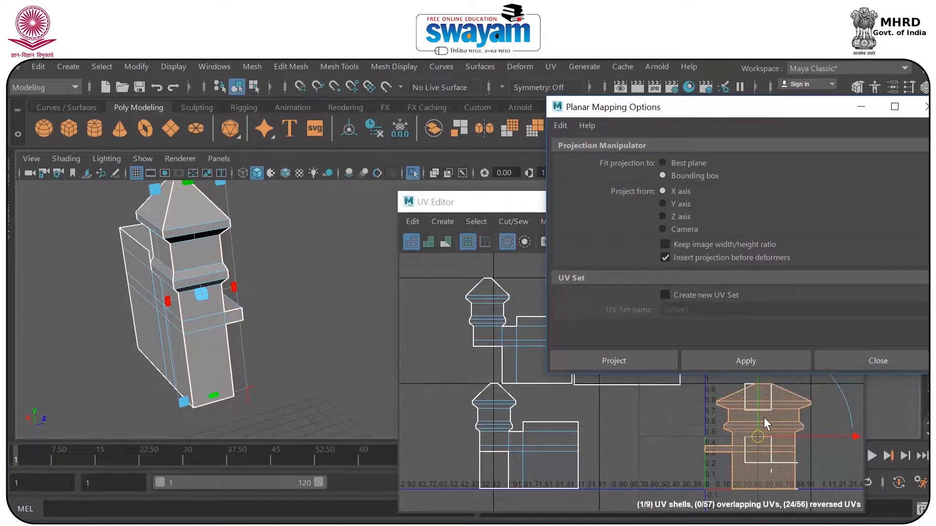
pyautogui.click(712, 454)
pyautogui.moveTo(758, 437); pyautogui.dragTo(405, 390)
pyautogui.keyDown('alt'); pyautogui.moveTo(298, 305); pyautogui.dragTo(273, 297); pyautogui.keyUp('alt')
pyautogui.scroll(3, 263, 292)
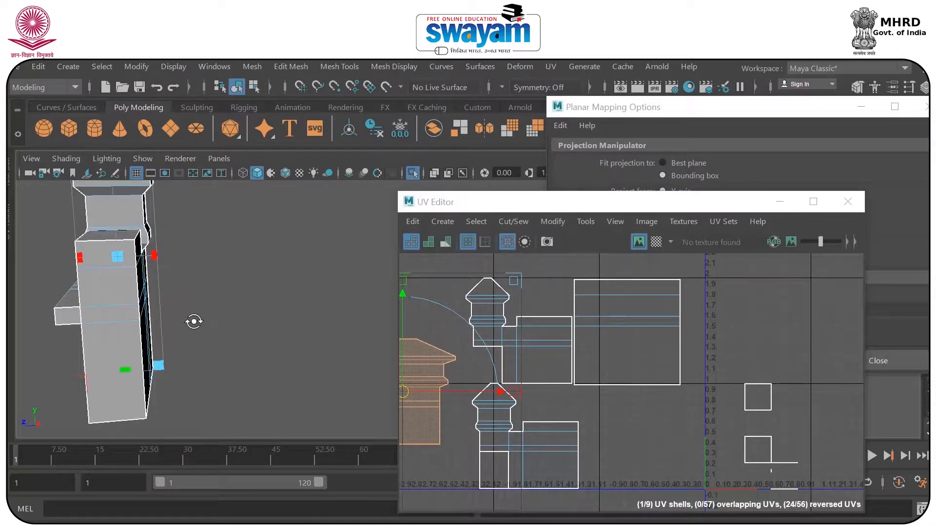
pyautogui.keyDown('alt'); pyautogui.moveTo(194, 322); pyautogui.dragTo(199, 388); pyautogui.keyUp('alt')
pyautogui.click(195, 363)
pyautogui.keyDown('shift'); pyautogui.click(187, 348); pyautogui.keyUp('shift')
pyautogui.keyDown('shift'); pyautogui.click(173, 318); pyautogui.keyUp('shift')
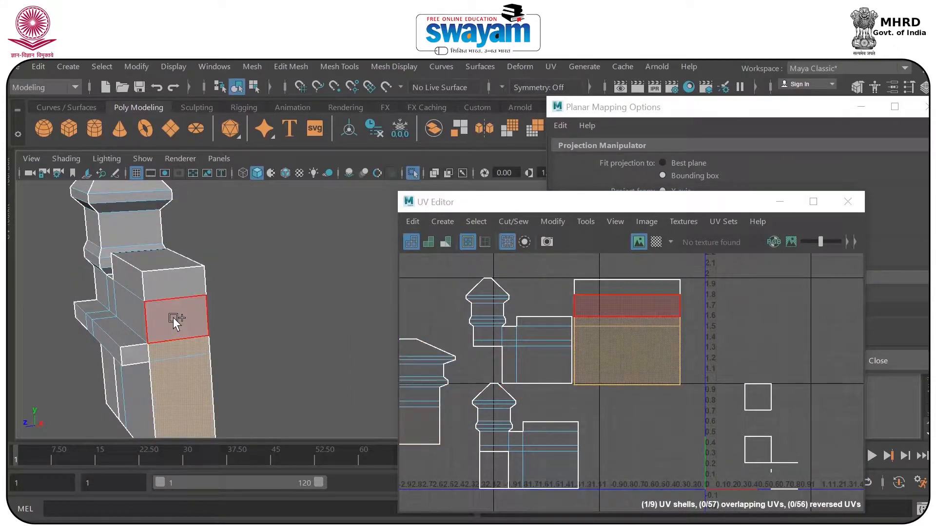
pyautogui.keyDown('shift'); pyautogui.click(174, 291); pyautogui.keyUp('shift')
pyautogui.keyDown('shift'); pyautogui.click(154, 262); pyautogui.keyUp('shift')
pyautogui.keyDown('alt'); pyautogui.moveTo(188, 288); pyautogui.dragTo(290, 283); pyautogui.keyUp('alt')
pyautogui.keyDown('shift'); pyautogui.click(353, 303); pyautogui.keyUp('shift')
# Select the tower's wall-facing side faces, from the pyramid roof and rim down to the lower molding.
pyautogui.keyDown('alt'); pyautogui.moveTo(352, 300); pyautogui.dragTo(306, 303); pyautogui.keyUp('alt')
pyautogui.keyDown('alt'); pyautogui.moveTo(279, 269); pyautogui.dragTo(292, 251); pyautogui.keyUp('alt')
pyautogui.keyDown('alt'); pyautogui.moveTo(289, 229); pyautogui.dragTo(278, 306, button='middle'); pyautogui.keyUp('alt')
pyautogui.click(227, 283)
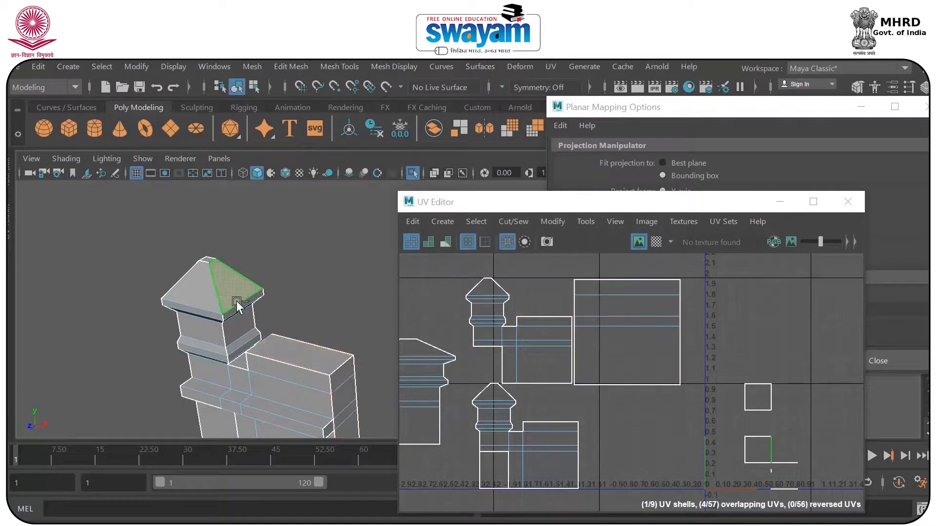
pyautogui.keyDown('shift'); pyautogui.click(239, 326); pyautogui.keyUp('shift')
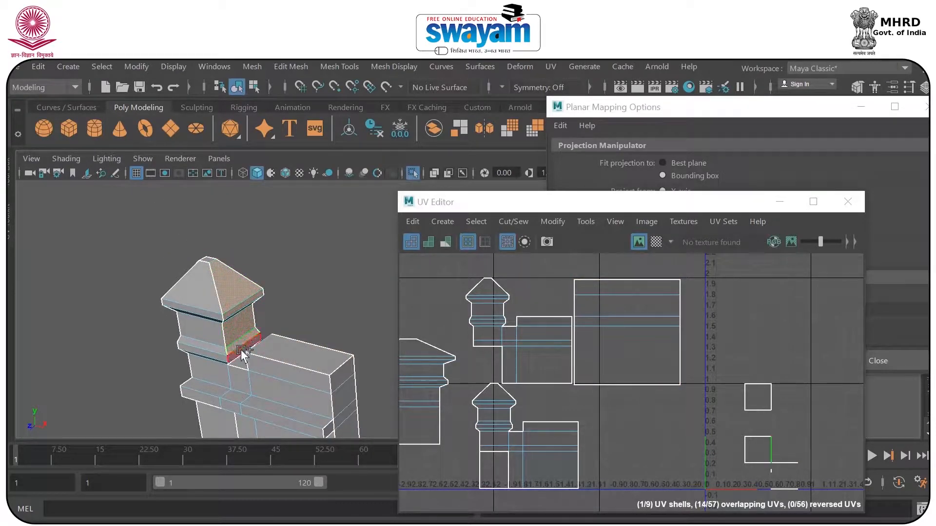
pyautogui.scroll(3, 272, 356)
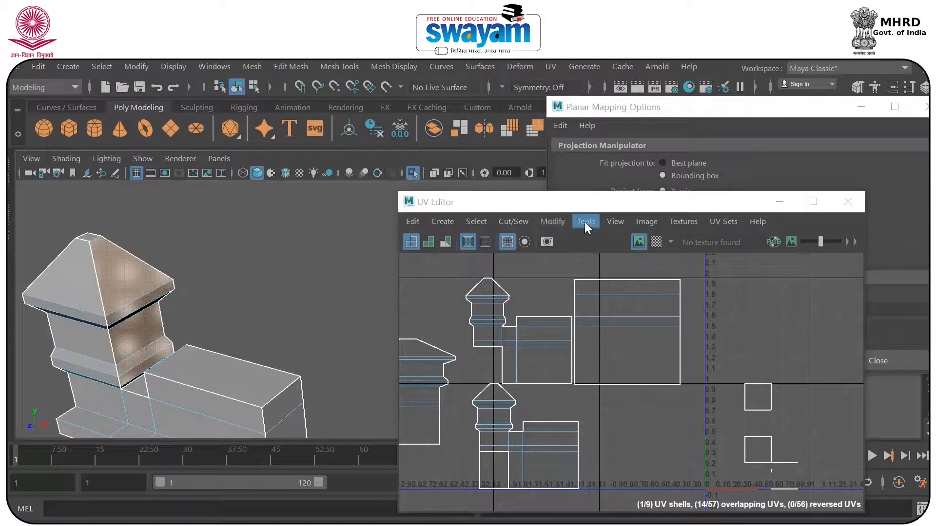
# Planar-project the tower's wall-facing faces from the X axis and move the resulting shells above the 0 to 1 tile.
pyautogui.moveTo(586, 210); pyautogui.dragTo(567, 262)
pyautogui.moveTo(665, 250); pyautogui.dragTo(659, 392)
pyautogui.click(750, 360)
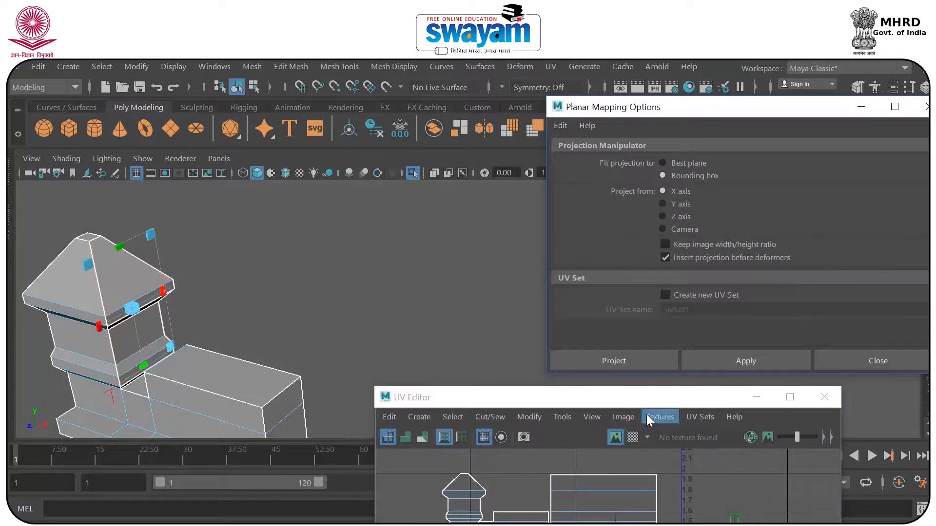
pyautogui.moveTo(561, 286); pyautogui.dragTo(540, 155)
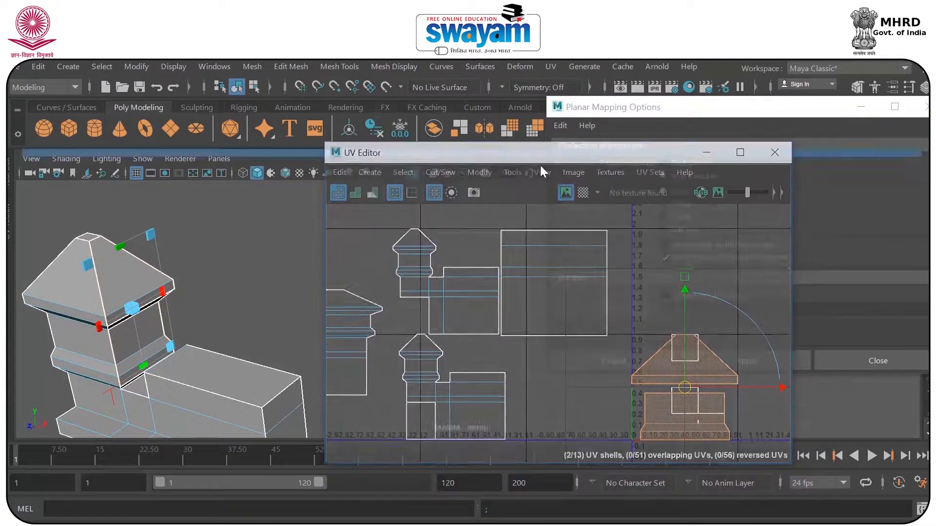
pyautogui.moveTo(687, 388); pyautogui.dragTo(747, 222)
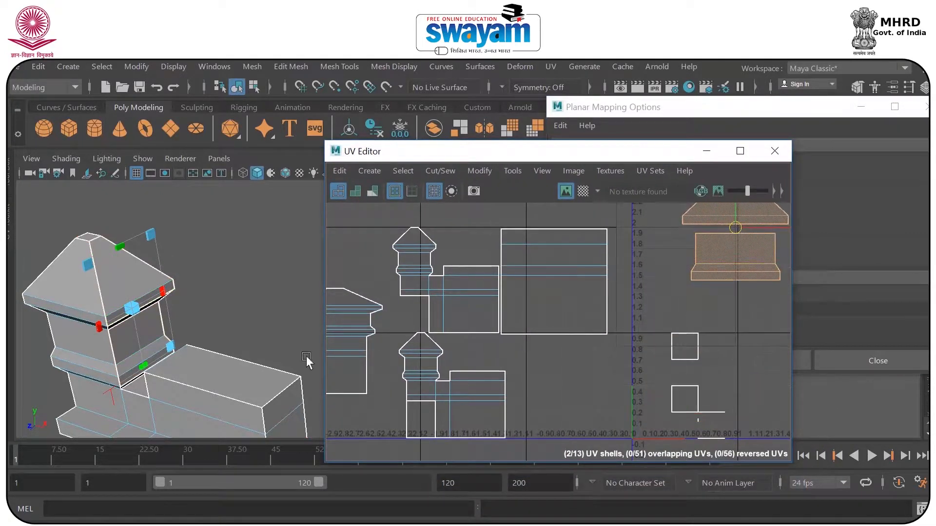
# Undo the last move of the wall-facing tower shells and clear the face selection.
pyautogui.keyDown('alt'); pyautogui.moveTo(195, 361); pyautogui.dragTo(181, 335); pyautogui.keyUp('alt')
pyautogui.keyDown('alt'); pyautogui.moveTo(182, 334); pyautogui.dragTo(251, 413, button='middle'); pyautogui.keyUp('alt')
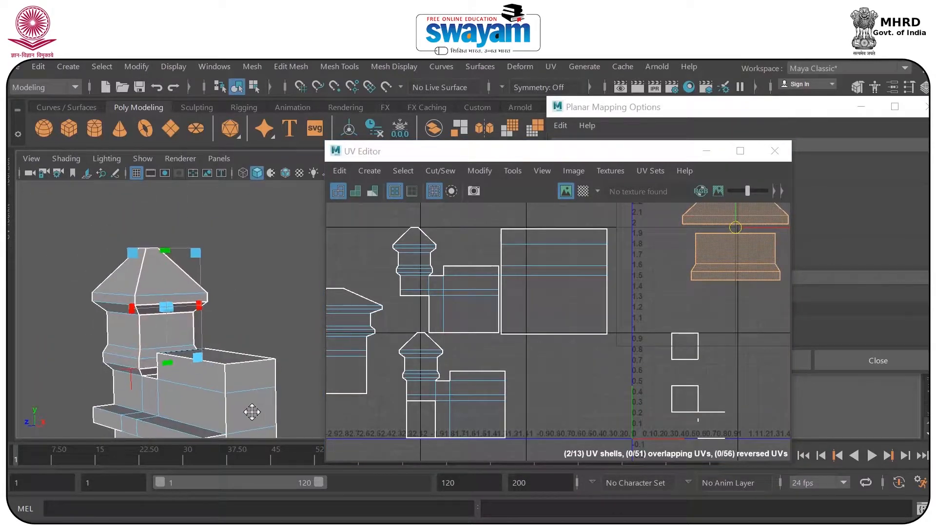
pyautogui.click(262, 390)
pyautogui.moveTo(236, 391)
pyautogui.keyDown('alt'); pyautogui.mouseDown()
pyautogui.moveTo(270, 399)
pyautogui.moveTo(244, 386)
pyautogui.mouseUp(); pyautogui.keyUp('alt')
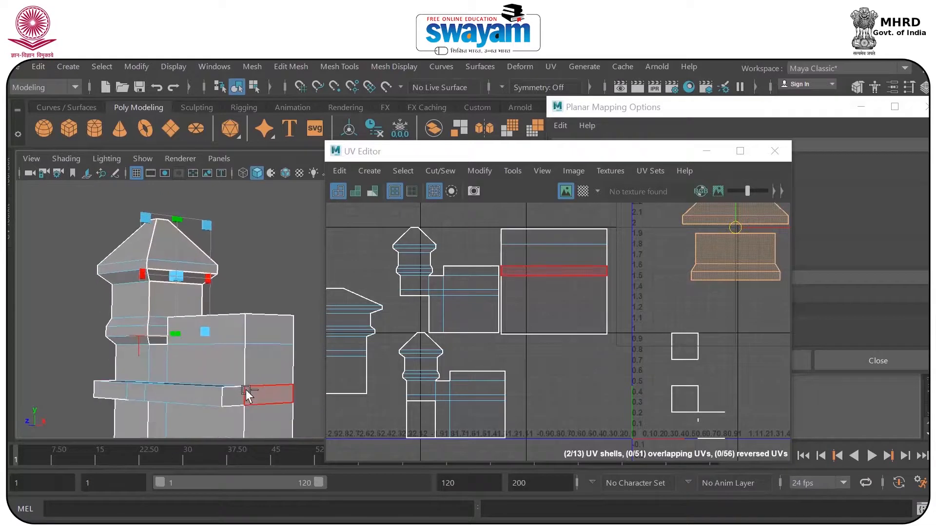
pyautogui.hotkey('ctrl', 'z')
pyautogui.click(255, 250)
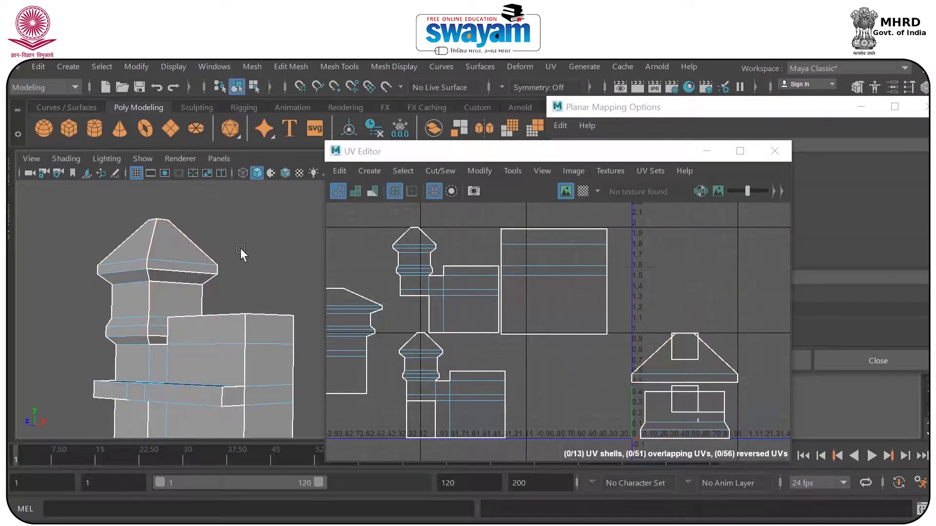
# Select all wall-facing faces of the tower top, including the narrow undersides of the roof rim and lower molding.
pyautogui.click(177, 247)
pyautogui.keyDown('shift'); pyautogui.click(168, 299); pyautogui.keyUp('shift')
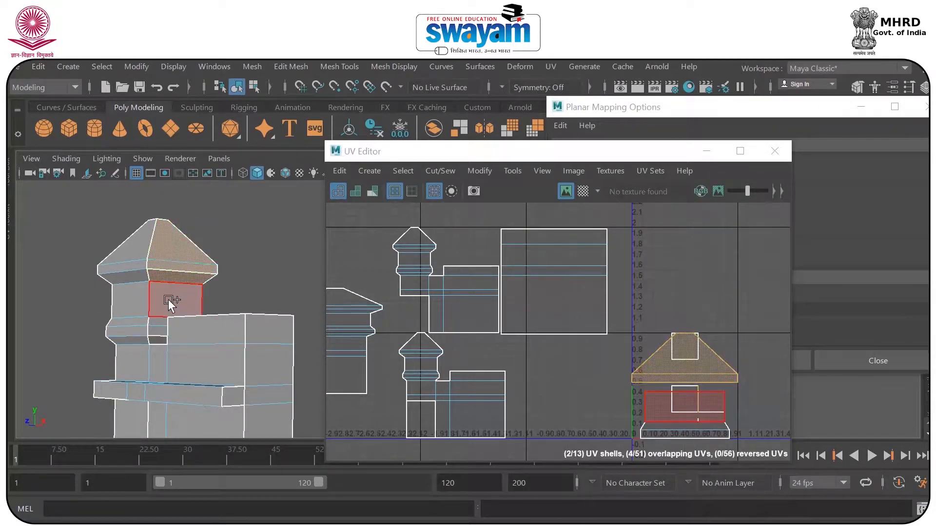
pyautogui.keyDown('shift'); pyautogui.click(220, 359); pyautogui.keyUp('shift')
pyautogui.keyDown('alt'); pyautogui.moveTo(220, 359); pyautogui.dragTo(221, 383); pyautogui.keyUp('alt')
pyautogui.keyDown('shift'); pyautogui.click(217, 379); pyautogui.keyUp('shift')
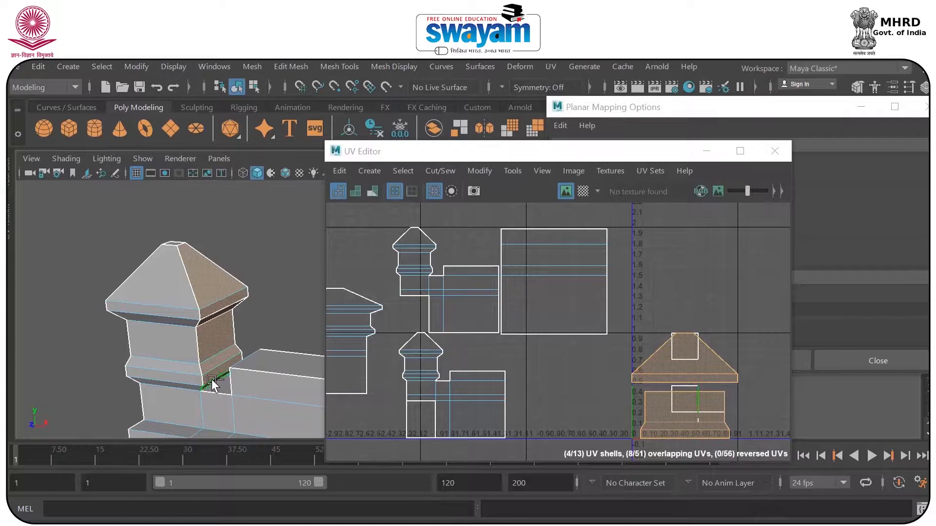
# Planar-project the selected wall-facing tower faces from the X axis and move the new shell above the 0 to 1 tile.
pyautogui.moveTo(690, 151); pyautogui.dragTo(711, 352)
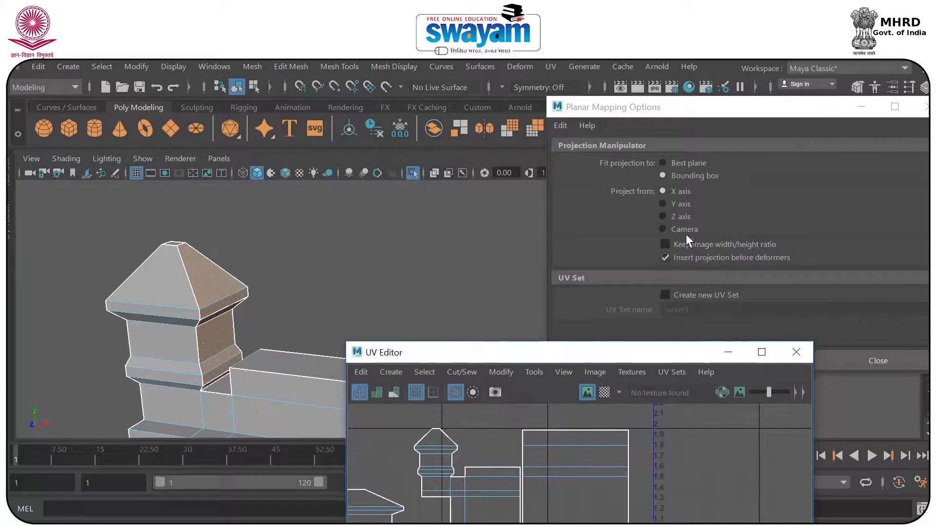
pyautogui.moveTo(679, 112); pyautogui.dragTo(668, 95)
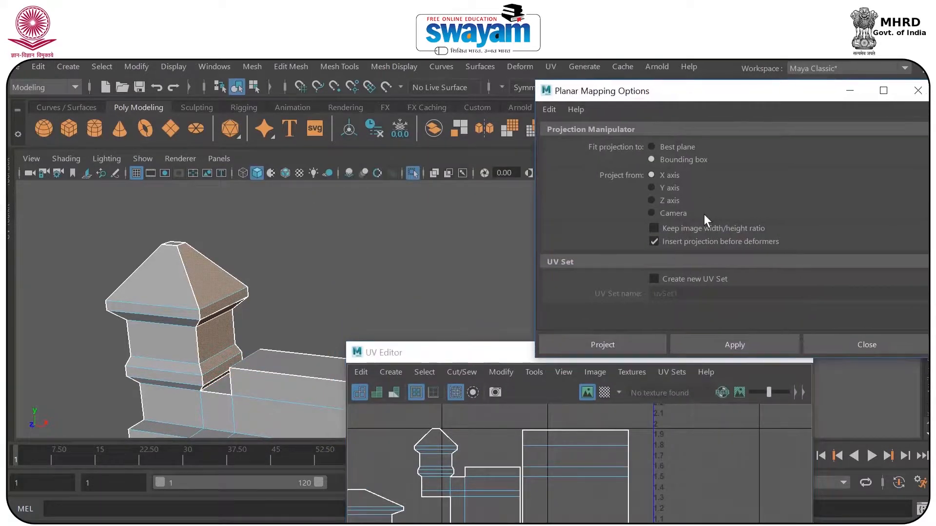
pyautogui.click(718, 337)
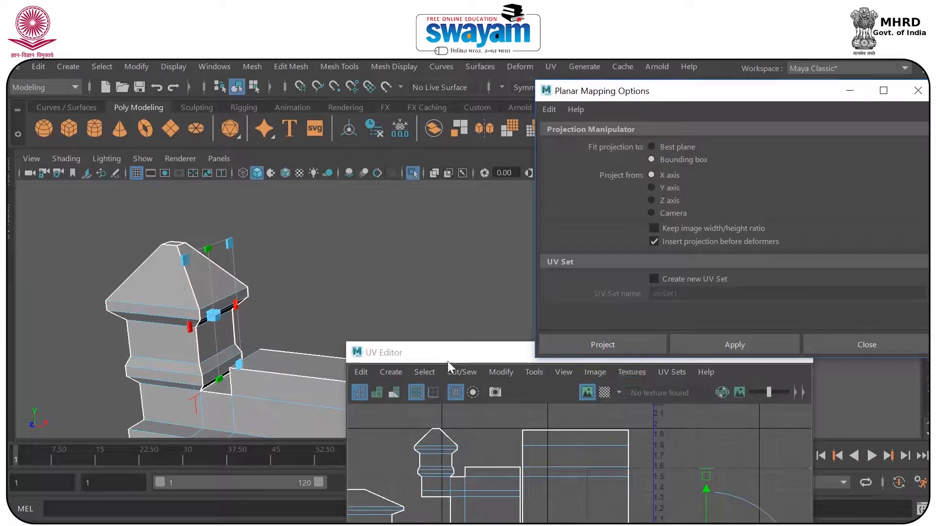
pyautogui.click(541, 352)
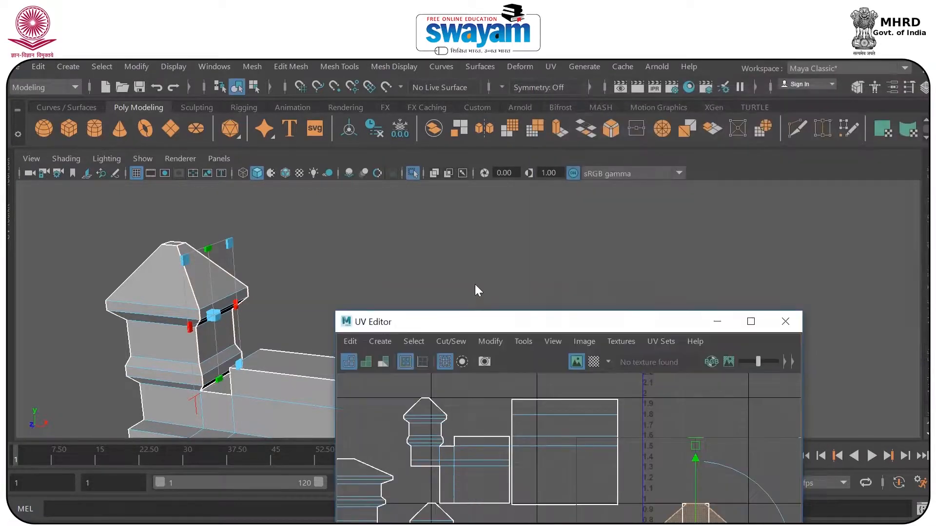
pyautogui.moveTo(506, 354); pyautogui.dragTo(468, 151)
pyautogui.moveTo(668, 383); pyautogui.dragTo(679, 198)
# Select the wall's long top face together with the low ledge and upright step face beside the tower.
pyautogui.keyDown('alt'); pyautogui.moveTo(204, 322); pyautogui.dragTo(158, 276, button='middle'); pyautogui.keyUp('alt')
pyautogui.scroll(2, 158, 275)
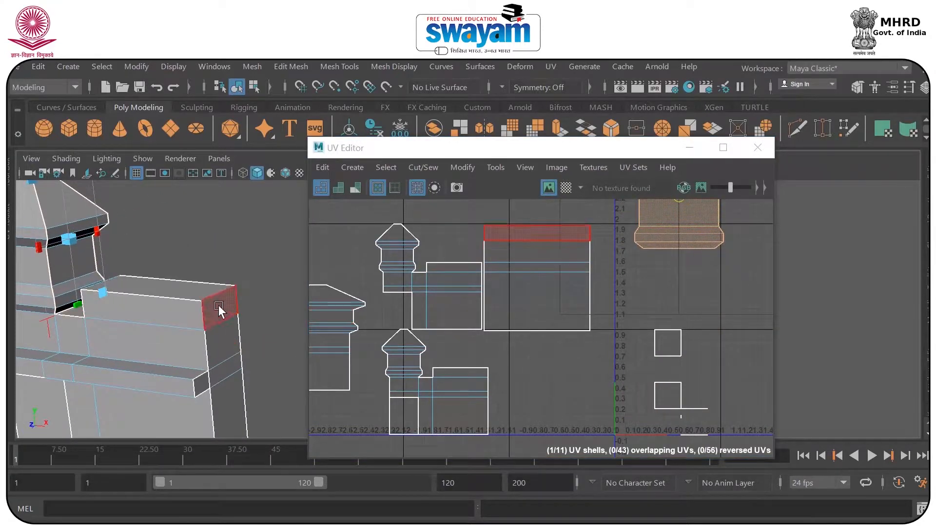
pyautogui.click(225, 334)
pyautogui.keyDown('shift'); pyautogui.click(238, 404); pyautogui.keyUp('shift')
pyautogui.keyDown('alt'); pyautogui.moveTo(253, 415); pyautogui.dragTo(220, 352); pyautogui.keyUp('alt')
pyautogui.click(184, 373)
pyautogui.keyDown('alt'); pyautogui.moveTo(220, 352); pyautogui.dragTo(182, 338, button='middle'); pyautogui.keyUp('alt')
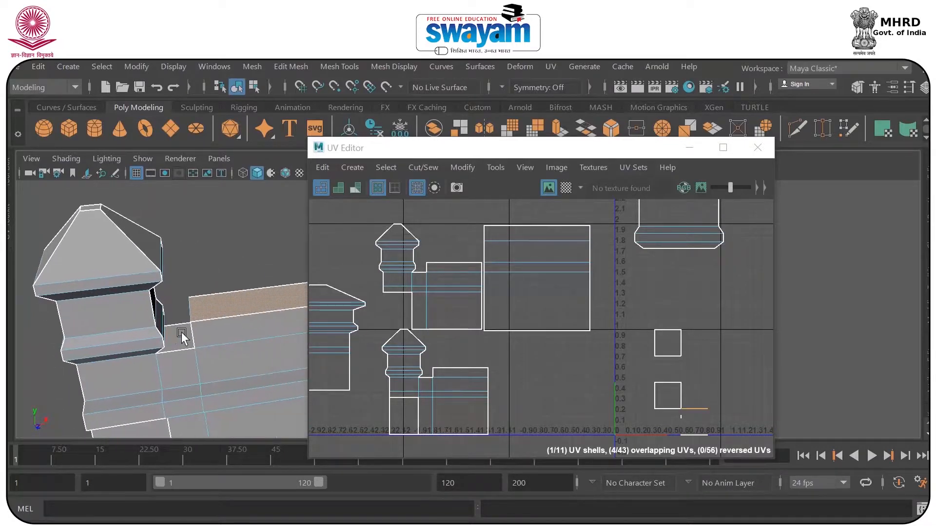
pyautogui.keyDown('shift'); pyautogui.click(184, 336); pyautogui.keyUp('shift')
pyautogui.keyDown('alt'); pyautogui.moveTo(196, 336); pyautogui.dragTo(218, 336); pyautogui.keyUp('alt')
pyautogui.keyDown('alt'); pyautogui.moveTo(218, 335); pyautogui.dragTo(158, 333, button='middle'); pyautogui.keyUp('alt')
pyautogui.keyDown('shift'); pyautogui.click(192, 323); pyautogui.keyUp('shift')
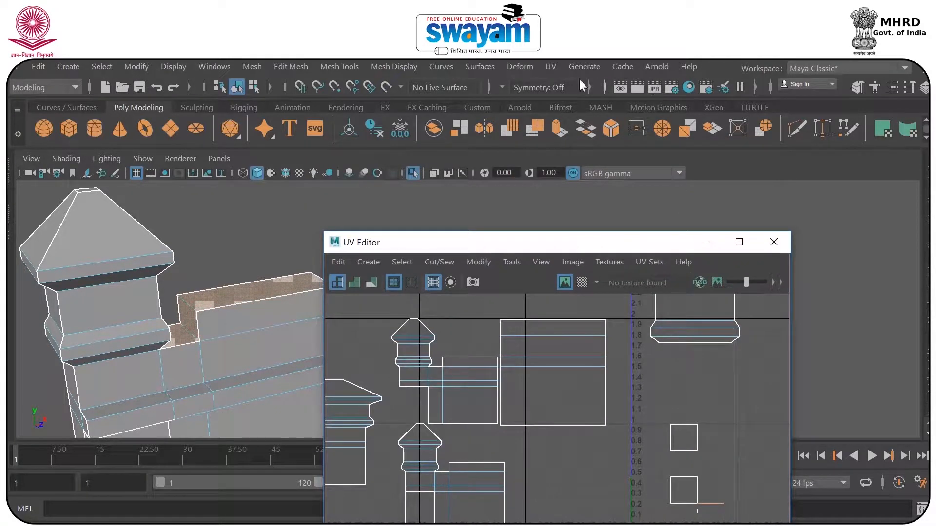
# Planar-project the selected wall-top faces from the Y axis.
pyautogui.moveTo(575, 239); pyautogui.dragTo(584, 277)
pyautogui.click(551, 67)
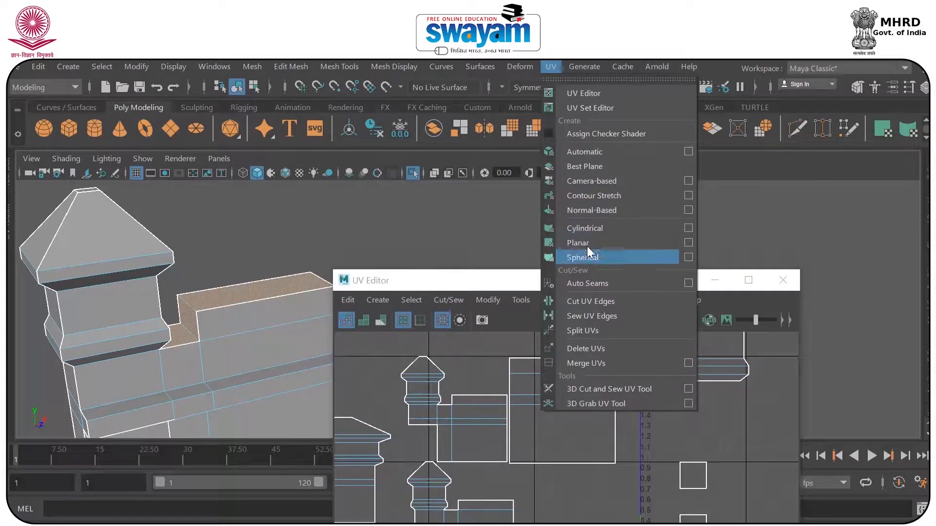
pyautogui.click(687, 242)
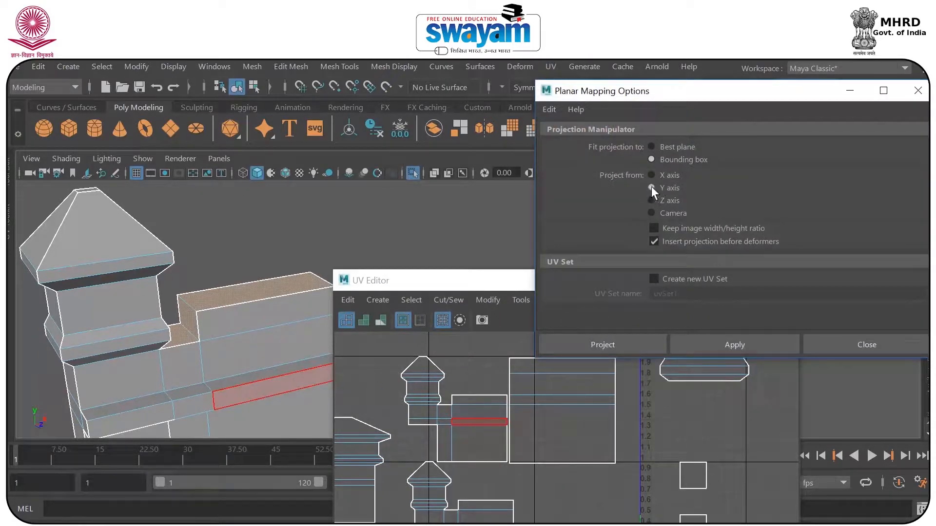
pyautogui.click(701, 343)
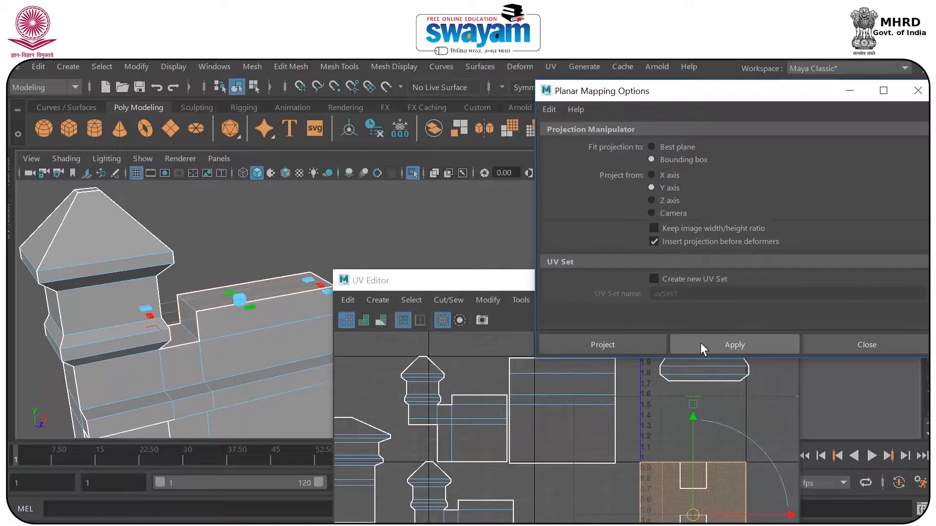
pyautogui.keyDown('alt'); pyautogui.moveTo(291, 344); pyautogui.dragTo(250, 332, button='middle'); pyautogui.keyUp('alt')
pyautogui.keyDown('alt'); pyautogui.moveTo(251, 331); pyautogui.dragTo(217, 372); pyautogui.keyUp('alt')
pyautogui.click(603, 344)
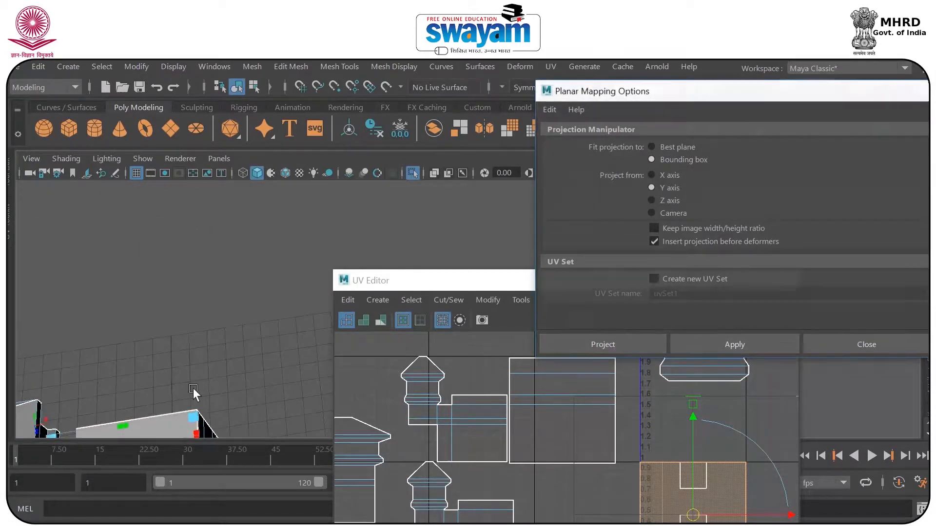
# Move the wall-top UV shell above the front tower shell, outside the 0 to 1 tile, and enlarge the model's clear viewing area.
pyautogui.press('f')
pyautogui.moveTo(694, 521); pyautogui.dragTo(507, 302)
pyautogui.scroll(-4, 234, 284)
pyautogui.keyDown('alt'); pyautogui.moveTo(257, 330); pyautogui.dragTo(324, 344); pyautogui.keyUp('alt')
pyautogui.moveTo(552, 282); pyautogui.dragTo(610, 112)
pyautogui.scroll(-2, 525, 276)
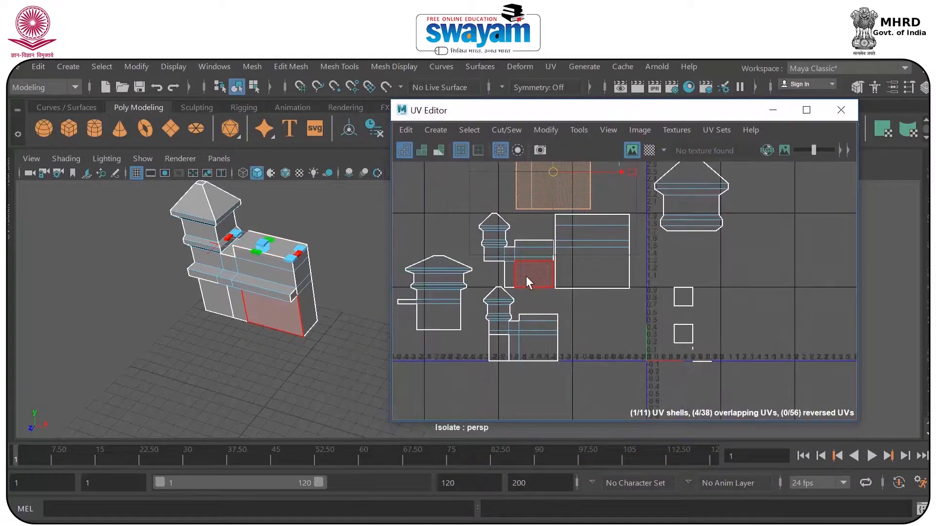
pyautogui.scroll(-2, 527, 276)
# Display the checker map on the UV layout and the tower model.
pyautogui.keyDown('alt'); pyautogui.moveTo(282, 301); pyautogui.dragTo(361, 279); pyautogui.keyUp('alt')
pyautogui.rightClick(276, 302)
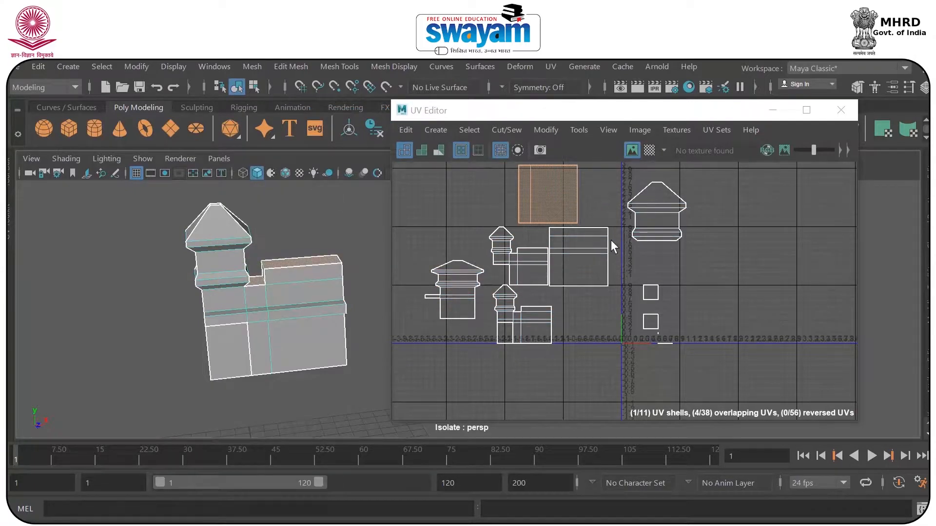
pyautogui.keyDown('alt'); pyautogui.moveTo(610, 240); pyautogui.dragTo(604, 274, button='middle'); pyautogui.keyUp('alt')
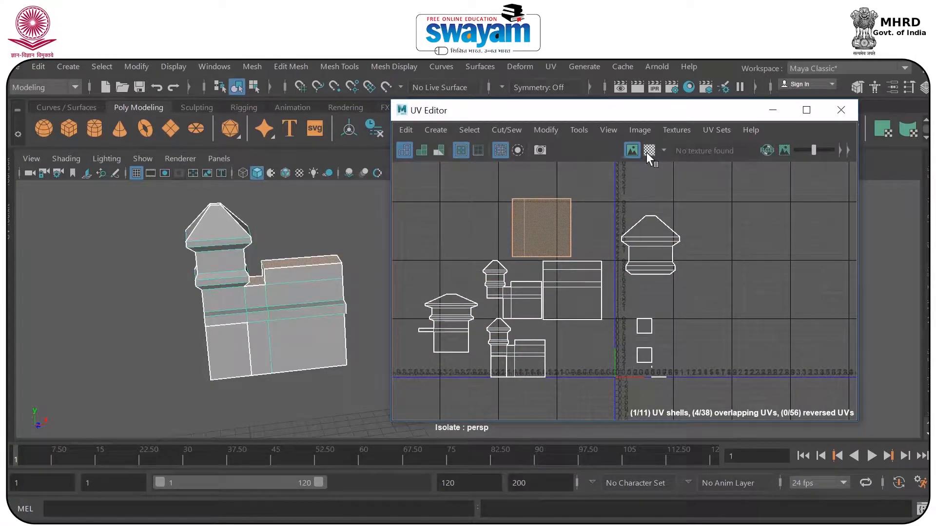
pyautogui.click(648, 151)
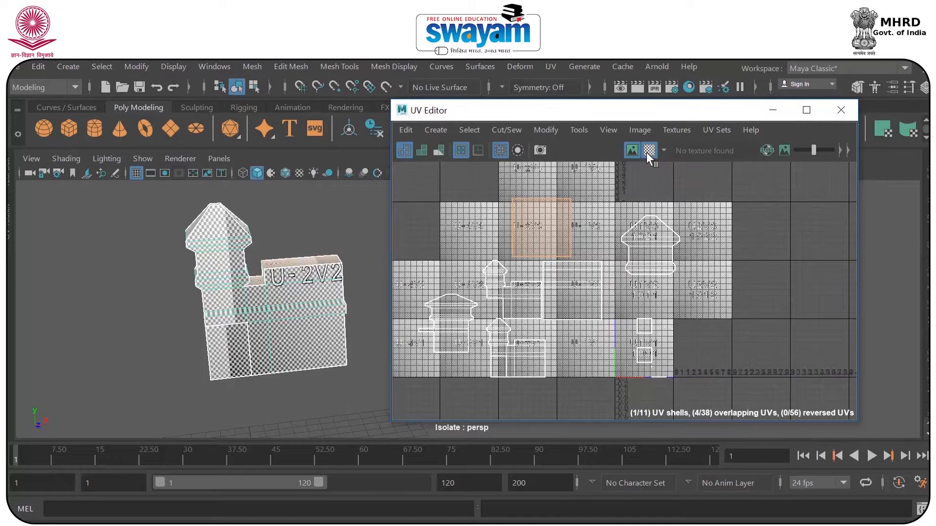
# Examine the checker pattern on the wall's top, front and ledge faces for stretching.
pyautogui.scroll(10, 270, 262)
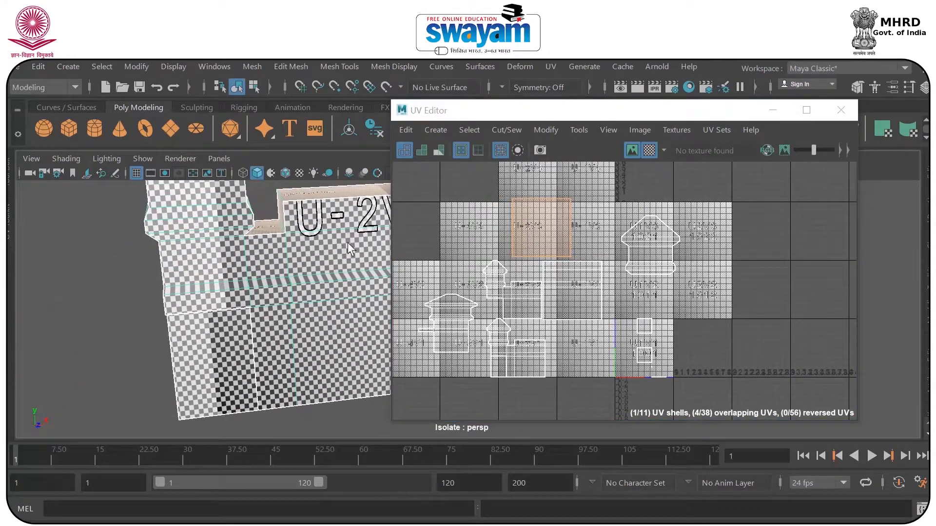
pyautogui.scroll(3, 306, 248)
pyautogui.keyDown('alt'); pyautogui.moveTo(306, 253); pyautogui.dragTo(302, 254); pyautogui.keyUp('alt')
pyautogui.scroll(2, 246, 347)
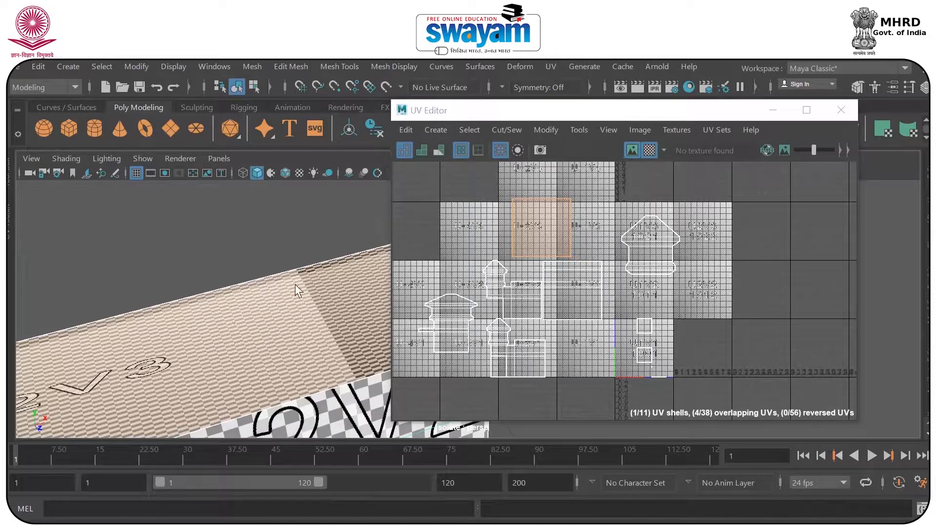
pyautogui.scroll(-2, 294, 285)
pyautogui.keyDown('alt'); pyautogui.moveTo(283, 337); pyautogui.dragTo(233, 329, button='middle'); pyautogui.keyUp('alt')
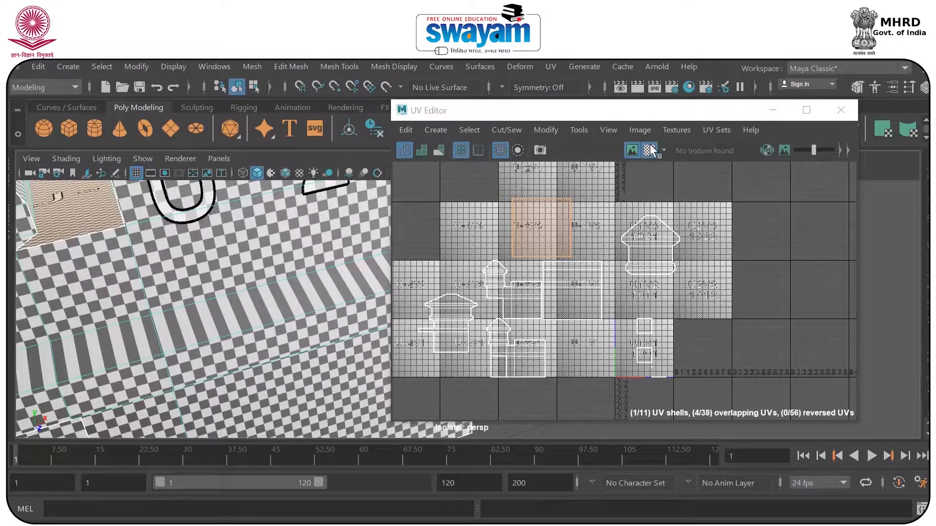
# Bring back the UV Toolkit and place the UV Editor beside the model view so the wall is unobstructed.
pyautogui.click(10, 229)
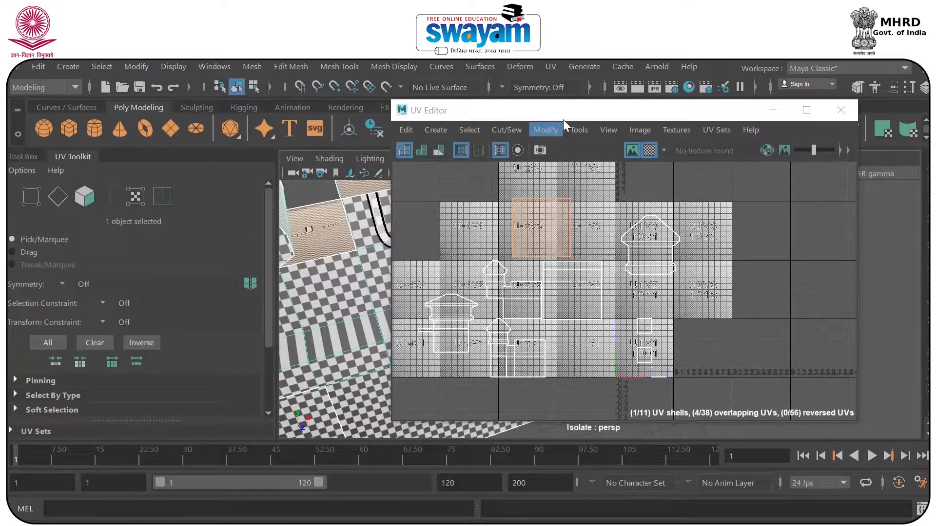
pyautogui.moveTo(563, 117); pyautogui.dragTo(351, 289)
pyautogui.click(721, 312)
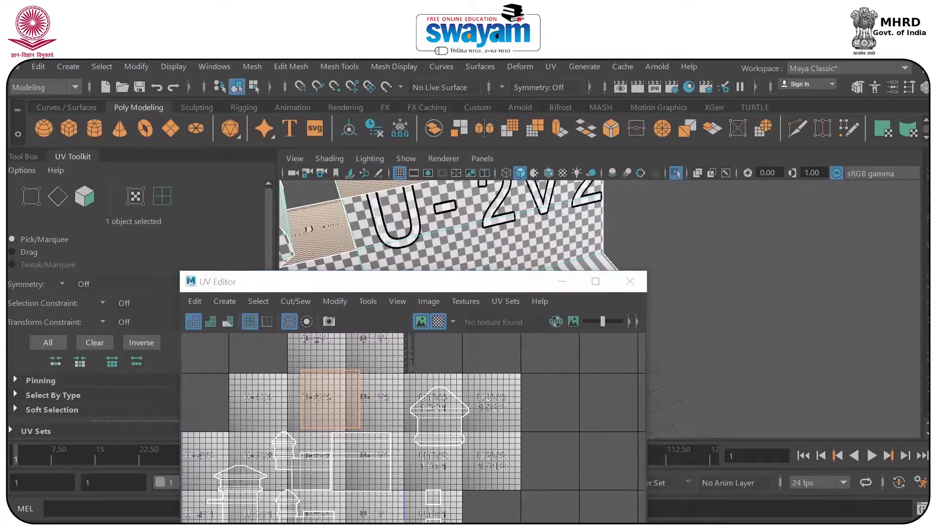
pyautogui.click(927, 390)
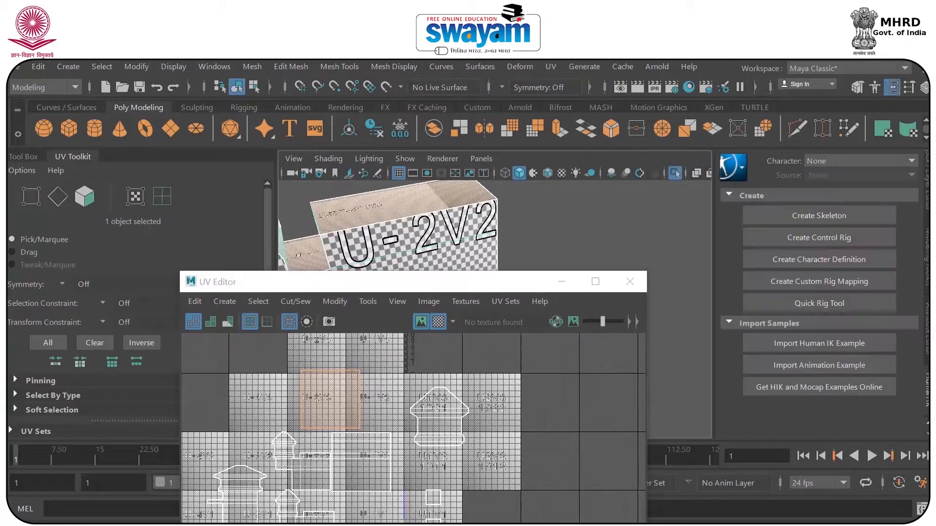
pyautogui.moveTo(493, 284); pyautogui.dragTo(721, 133)
pyautogui.moveTo(889, 237); pyautogui.dragTo(734, 234)
pyautogui.moveTo(573, 135); pyautogui.dragTo(759, 139)
pyautogui.keyDown('alt'); pyautogui.moveTo(301, 277); pyautogui.dragTo(399, 275); pyautogui.keyUp('alt')
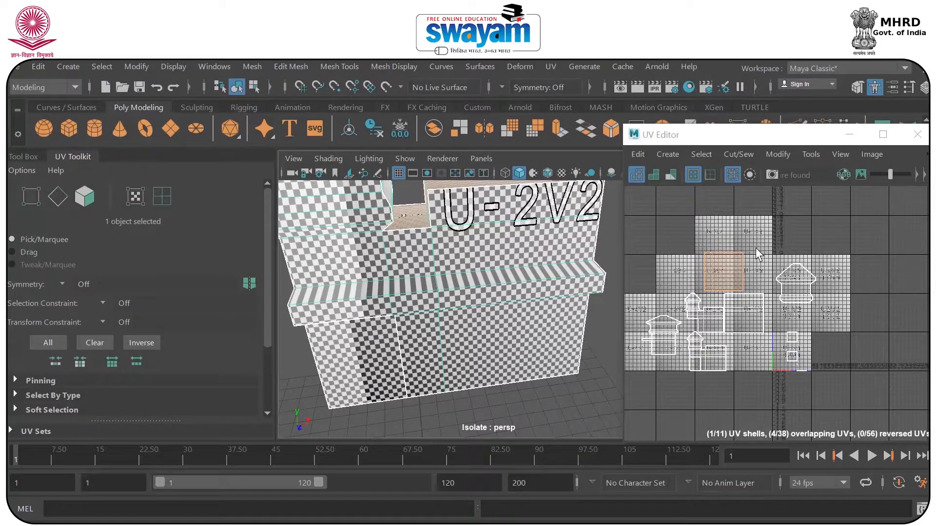
# Examine the checker pattern on the side of the tower and select its roof face to find the matching UV shell.
pyautogui.scroll(5, 753, 251)
pyautogui.scroll(-2, 750, 255)
pyautogui.keyDown('alt'); pyautogui.moveTo(784, 290); pyautogui.dragTo(692, 245, button='middle'); pyautogui.keyUp('alt')
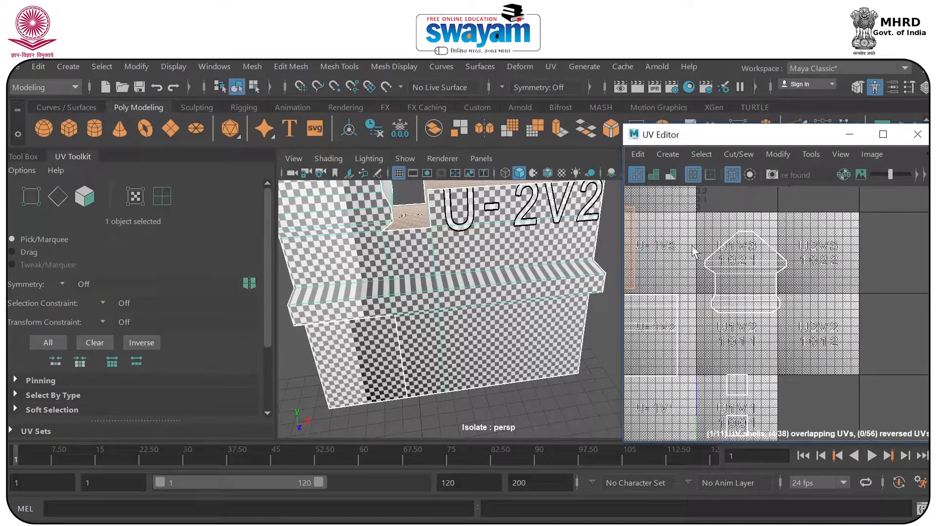
pyautogui.keyDown('alt'); pyautogui.moveTo(387, 277); pyautogui.dragTo(452, 314); pyautogui.keyUp('alt')
pyautogui.moveTo(505, 251); pyautogui.dragTo(516, 184, button='right')
pyautogui.click(505, 228)
pyautogui.keyDown('alt'); pyautogui.moveTo(659, 322); pyautogui.dragTo(727, 300, button='middle'); pyautogui.keyUp('alt')
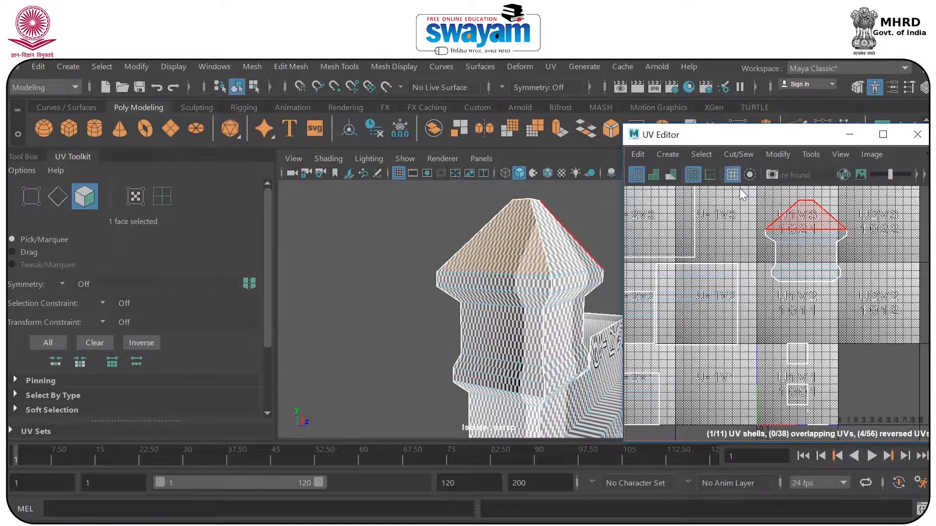
# Hide the checker map and widen the UV Editor, keeping it beside the tower with its grid shown.
pyautogui.moveTo(490, 149); pyautogui.dragTo(541, 128, button='right')
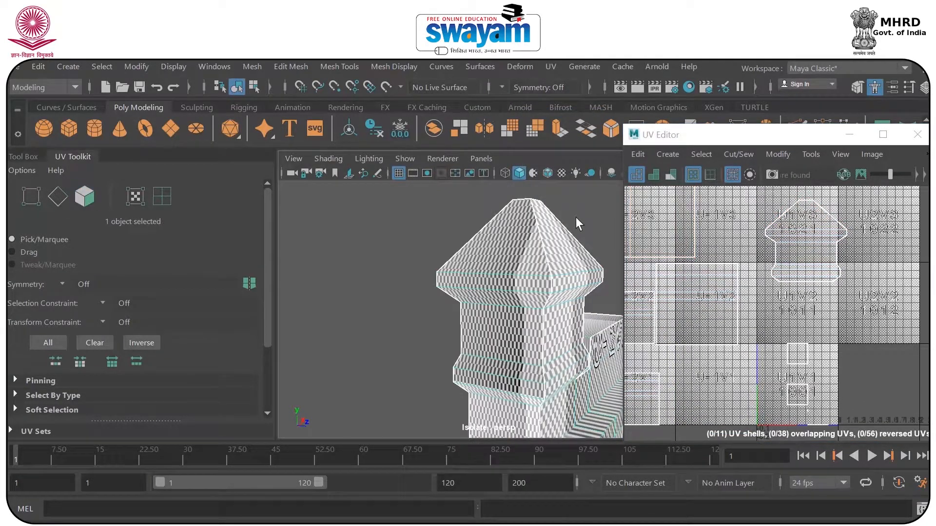
pyautogui.click(575, 218)
pyautogui.click(551, 239)
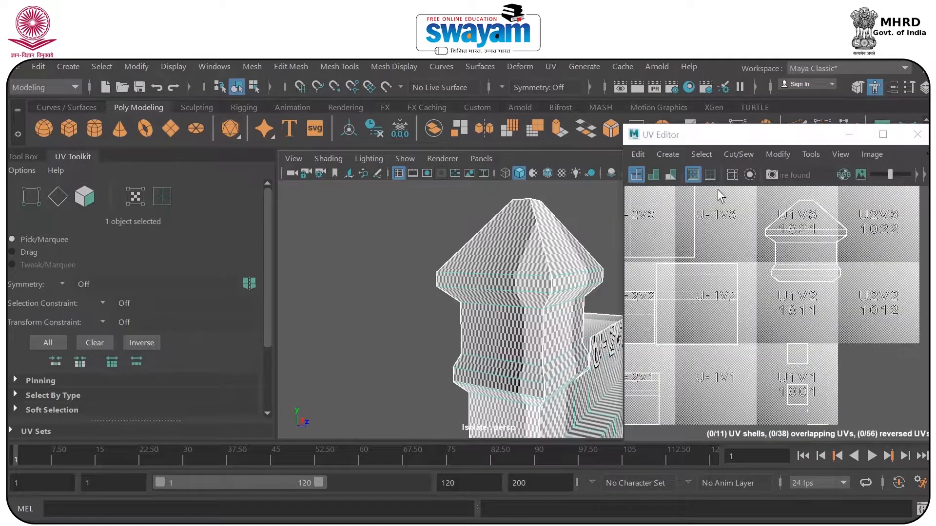
pyautogui.click(734, 176)
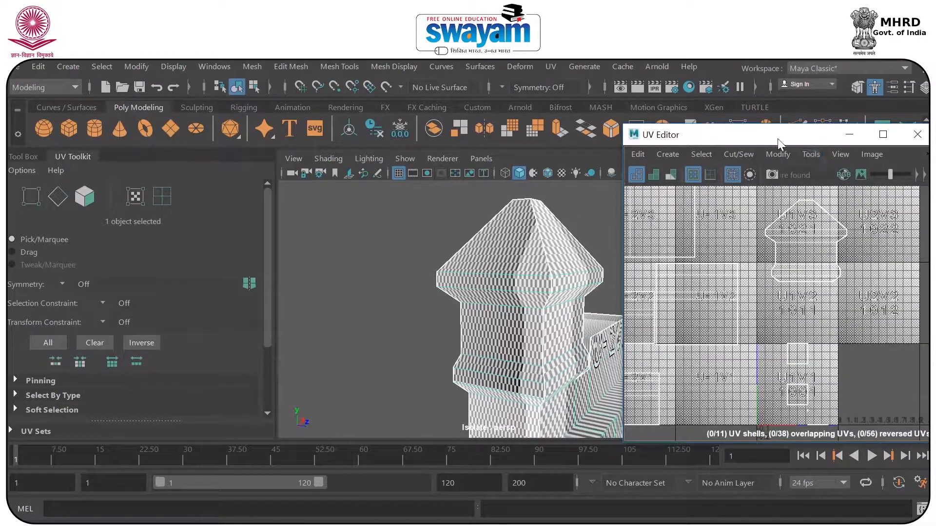
pyautogui.moveTo(745, 139); pyautogui.dragTo(546, 124)
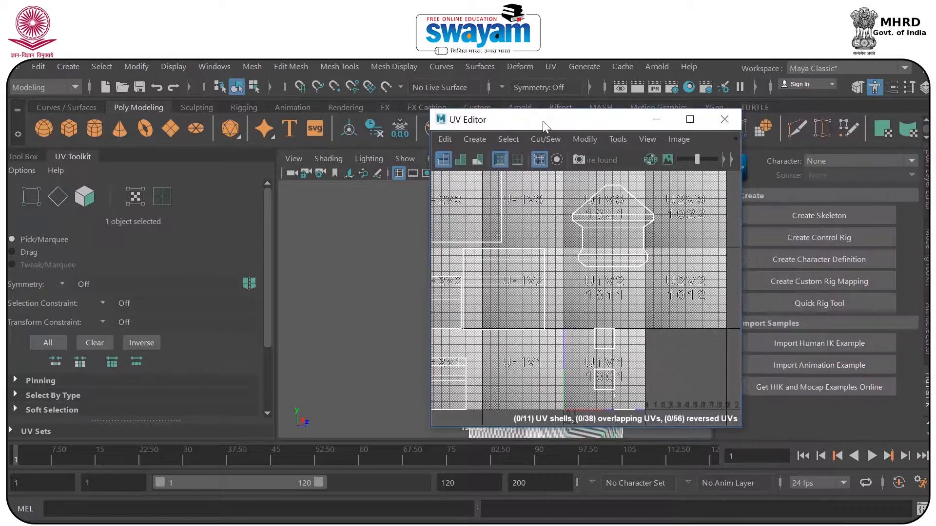
pyautogui.moveTo(735, 194); pyautogui.dragTo(818, 195)
pyautogui.click(610, 160)
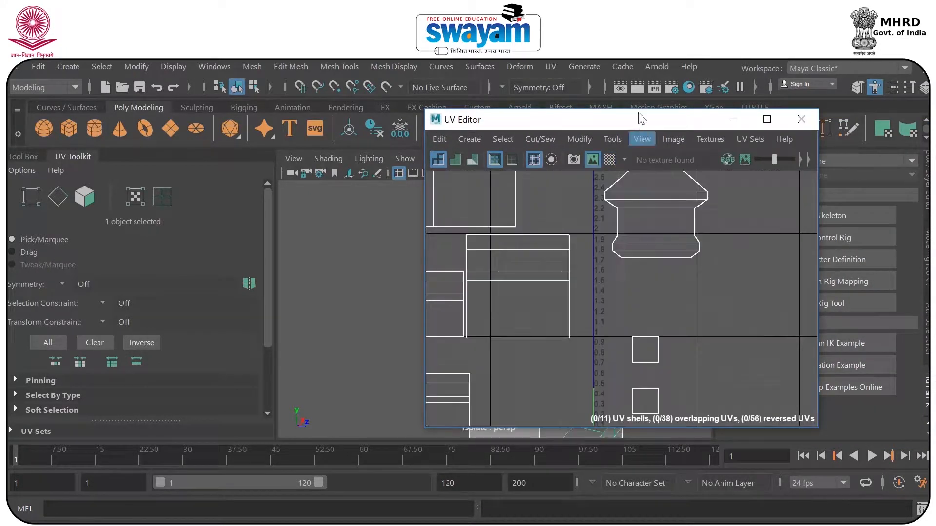
pyautogui.moveTo(620, 125); pyautogui.dragTo(784, 139)
# Select the tower's side roof face to locate its UV shell, and display the checker map again.
pyautogui.moveTo(508, 235); pyautogui.dragTo(512, 193, button='right')
pyautogui.click(505, 257)
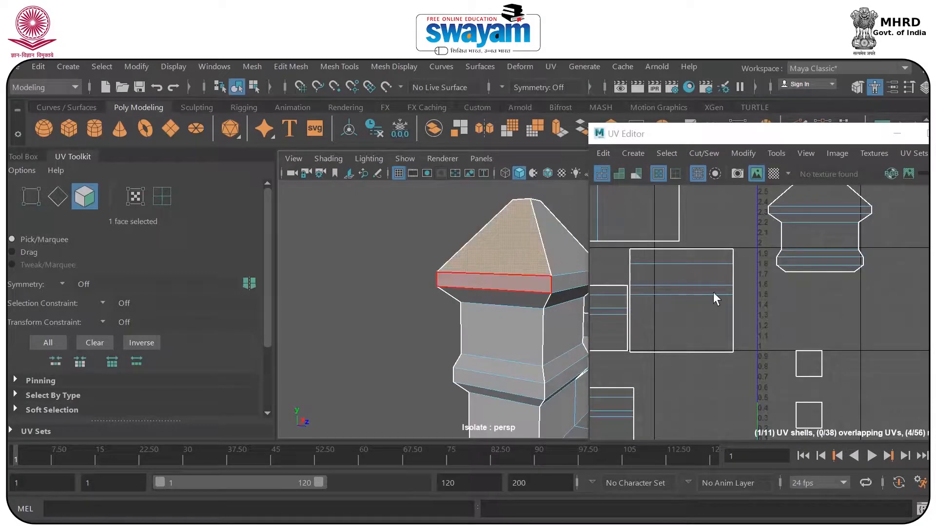
pyautogui.scroll(-2, 714, 291)
pyautogui.scroll(-5, 715, 292)
pyautogui.keyDown('alt'); pyautogui.moveTo(585, 293); pyautogui.dragTo(432, 270, button='middle'); pyautogui.keyUp('alt')
pyautogui.click(773, 174)
pyautogui.scroll(6, 697, 304)
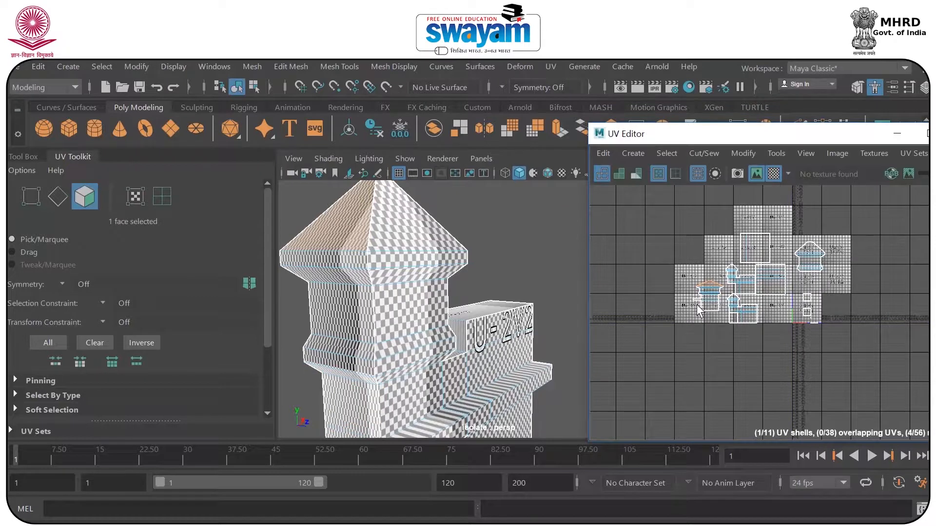
pyautogui.keyDown('alt'); pyautogui.moveTo(435, 282); pyautogui.dragTo(498, 271); pyautogui.keyUp('alt')
pyautogui.keyDown('alt'); pyautogui.moveTo(496, 266); pyautogui.dragTo(344, 259, button='middle'); pyautogui.keyUp('alt')
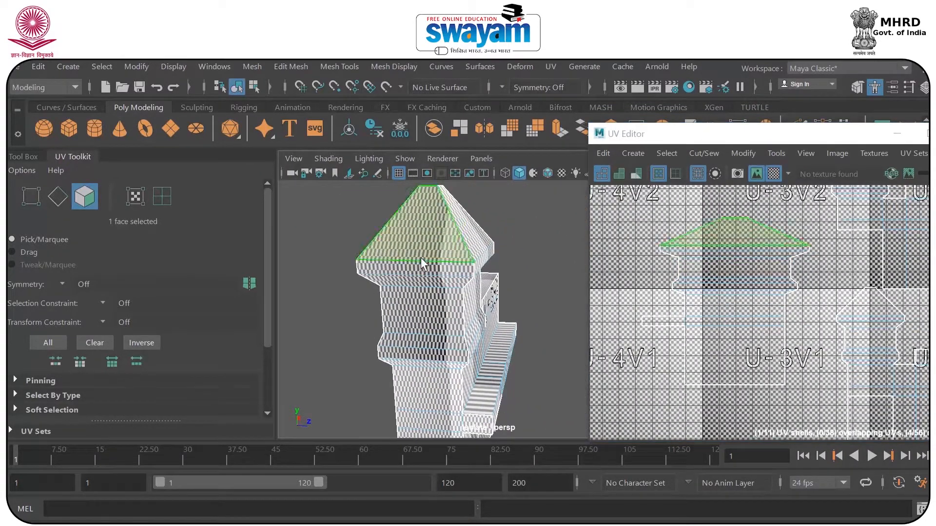
pyautogui.scroll(5, 424, 264)
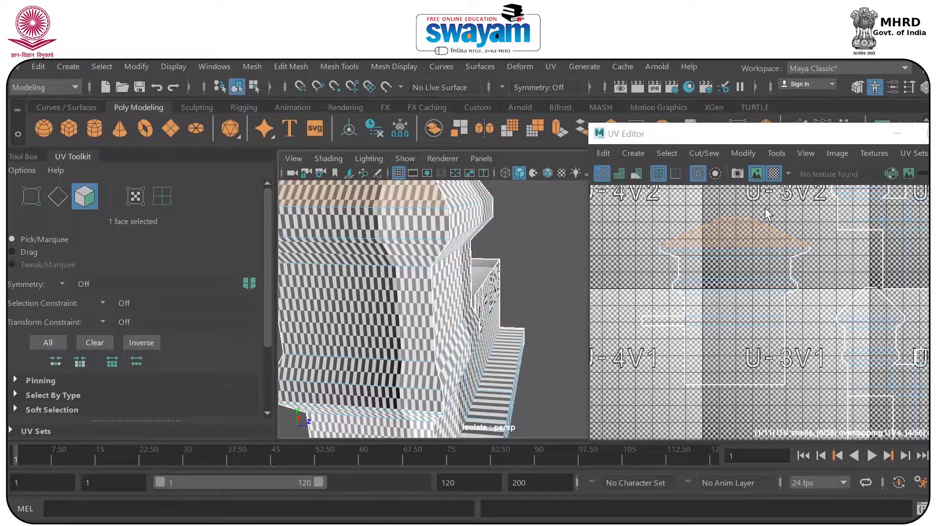
# Select all faces of the tower's side shell and scale it narrower horizontally until the checker cells are square.
pyautogui.click(774, 175)
pyautogui.moveTo(674, 347); pyautogui.dragTo(809, 422)
pyautogui.click(773, 174)
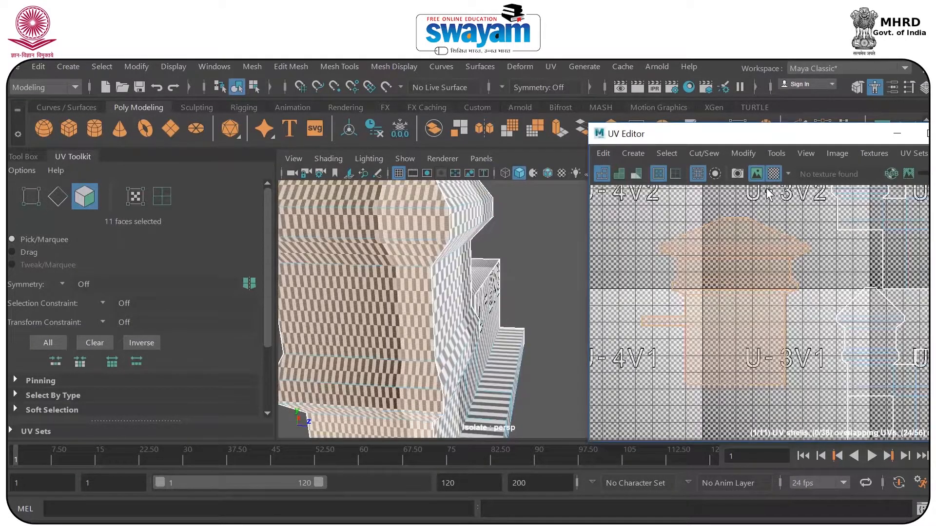
pyautogui.press('w')
pyautogui.moveTo(810, 304); pyautogui.dragTo(749, 299)
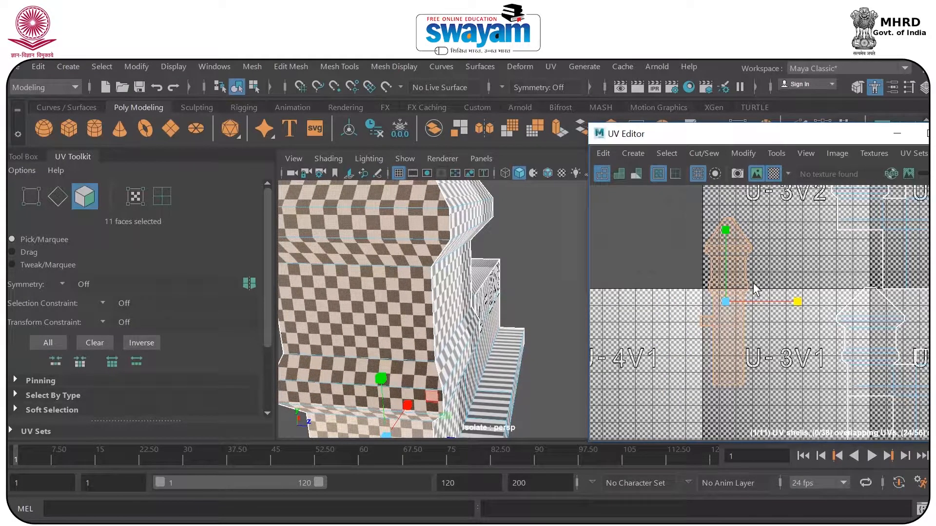
# Examine the checker squares on the tower's rescaled side and the adjoining wall for remaining stretching.
pyautogui.scroll(-7, 383, 288)
pyautogui.scroll(2, 450, 320)
pyautogui.keyDown('alt'); pyautogui.moveTo(454, 322); pyautogui.dragTo(478, 312); pyautogui.keyUp('alt')
pyautogui.keyDown('alt'); pyautogui.moveTo(500, 278); pyautogui.dragTo(474, 281, button='middle'); pyautogui.keyUp('alt')
pyautogui.scroll(8, 484, 316)
pyautogui.scroll(6, 425, 335)
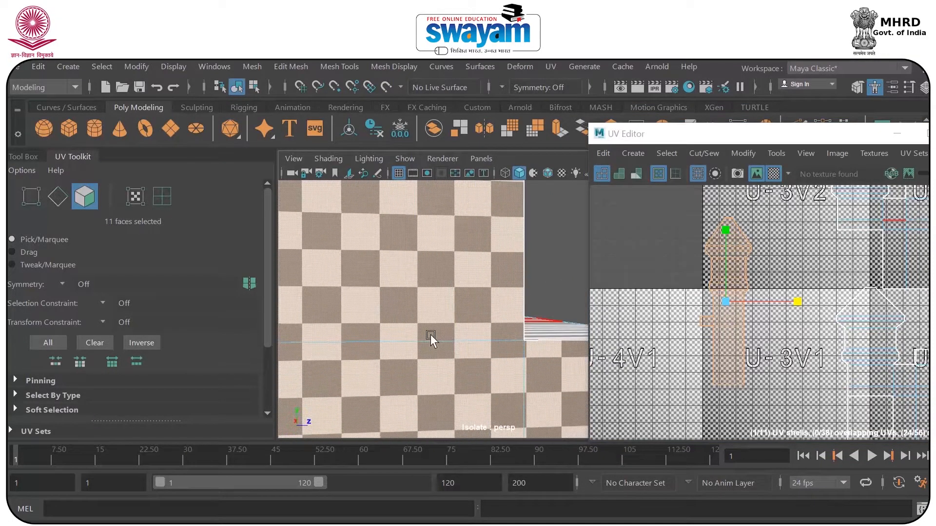
pyautogui.scroll(-8, 431, 334)
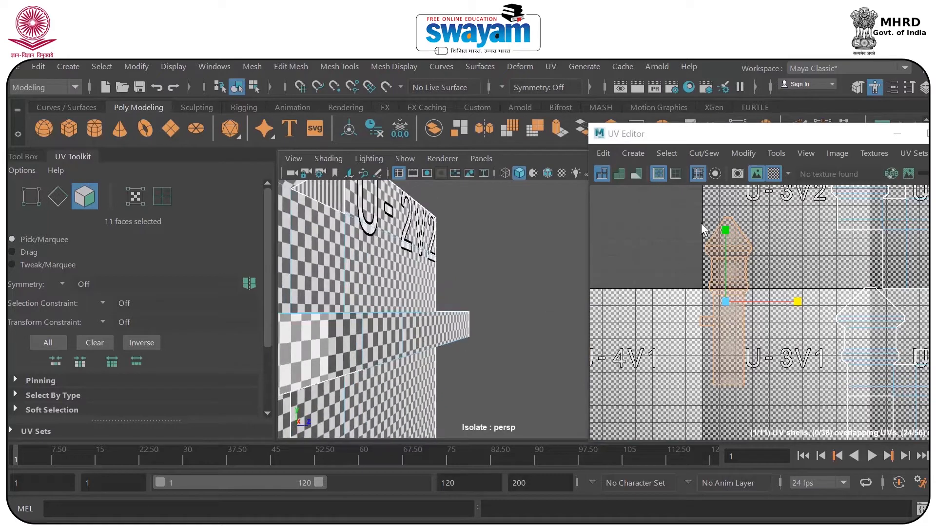
# Select the roof face of the tower-and-wall shell and examine its checker pattern on the model.
pyautogui.moveTo(698, 135); pyautogui.dragTo(615, 138)
pyautogui.click(770, 308)
pyautogui.keyDown('alt'); pyautogui.moveTo(774, 321); pyautogui.dragTo(704, 260, button='middle'); pyautogui.keyUp('alt')
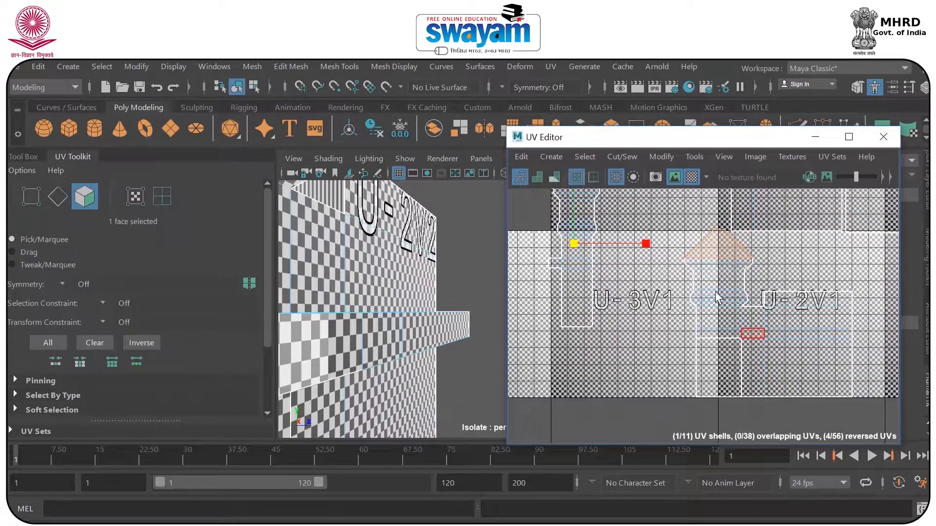
pyautogui.scroll(-10, 434, 295)
pyautogui.keyDown('alt'); pyautogui.moveTo(443, 294); pyautogui.dragTo(503, 300); pyautogui.keyUp('alt')
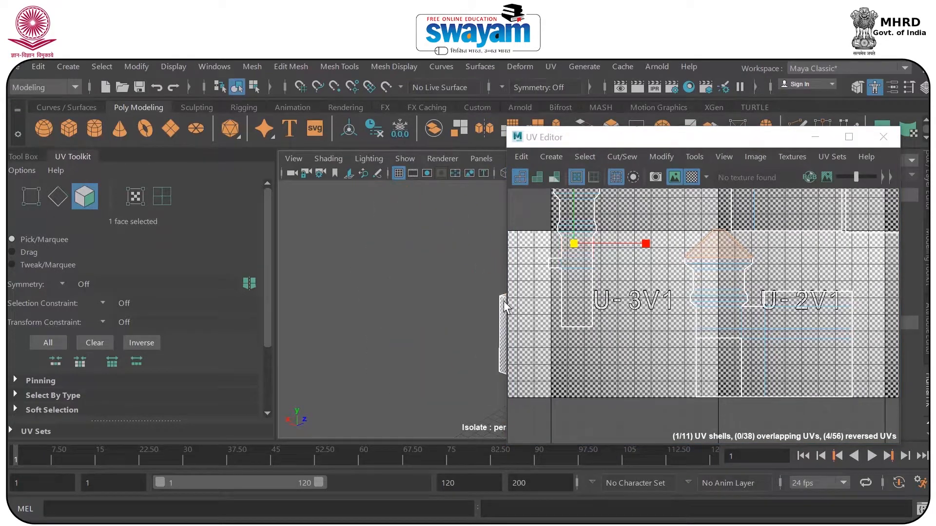
pyautogui.keyDown('alt'); pyautogui.moveTo(504, 300); pyautogui.dragTo(323, 286, button='middle'); pyautogui.keyUp('alt')
pyautogui.keyDown('alt'); pyautogui.moveTo(323, 286); pyautogui.dragTo(428, 280); pyautogui.keyUp('alt')
pyautogui.scroll(6, 428, 280)
pyautogui.keyDown('alt'); pyautogui.moveTo(319, 298); pyautogui.dragTo(392, 308, button='middle'); pyautogui.keyUp('alt')
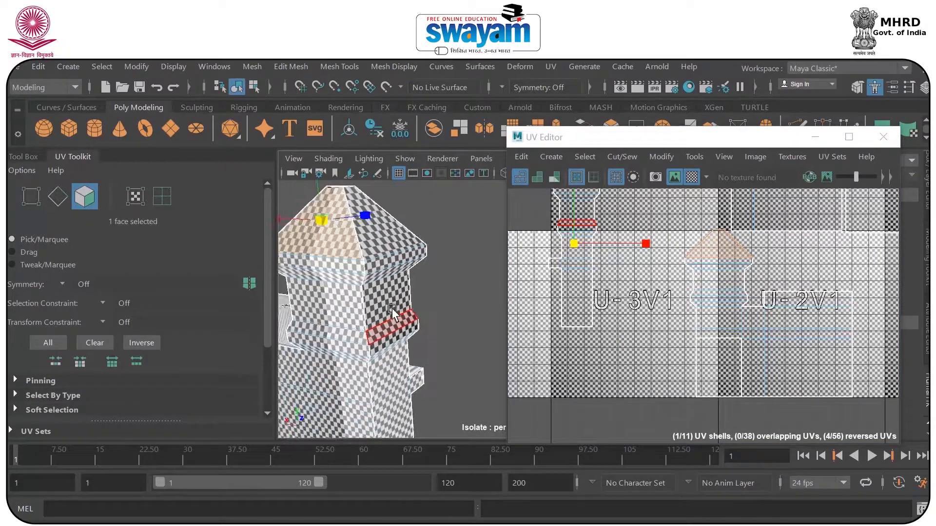
pyautogui.keyDown('alt'); pyautogui.moveTo(392, 308); pyautogui.dragTo(414, 312); pyautogui.keyUp('alt')
pyautogui.scroll(6, 419, 311)
pyautogui.scroll(-2, 423, 306)
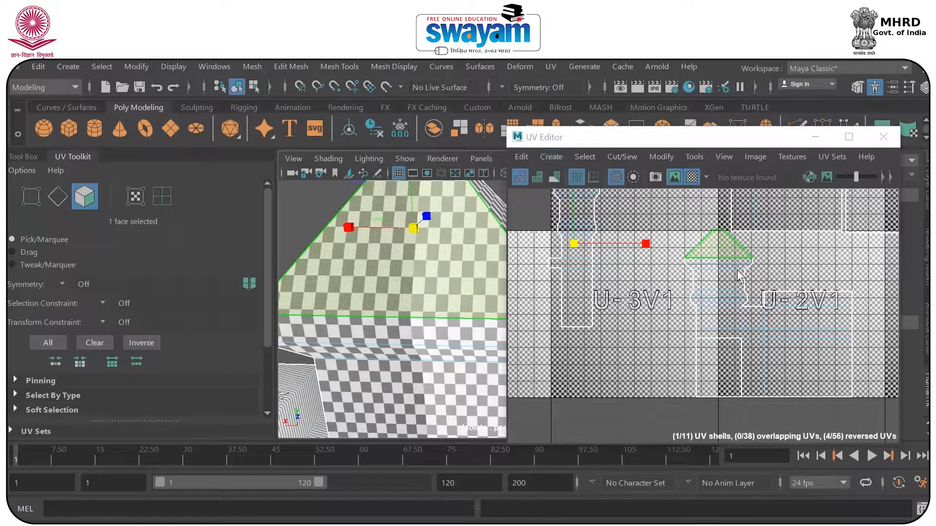
# Hide the checker map and select the entire tower-and-wall UV shell in UV shell selection mode.
pyautogui.click(691, 178)
pyautogui.moveTo(674, 235); pyautogui.dragTo(704, 279)
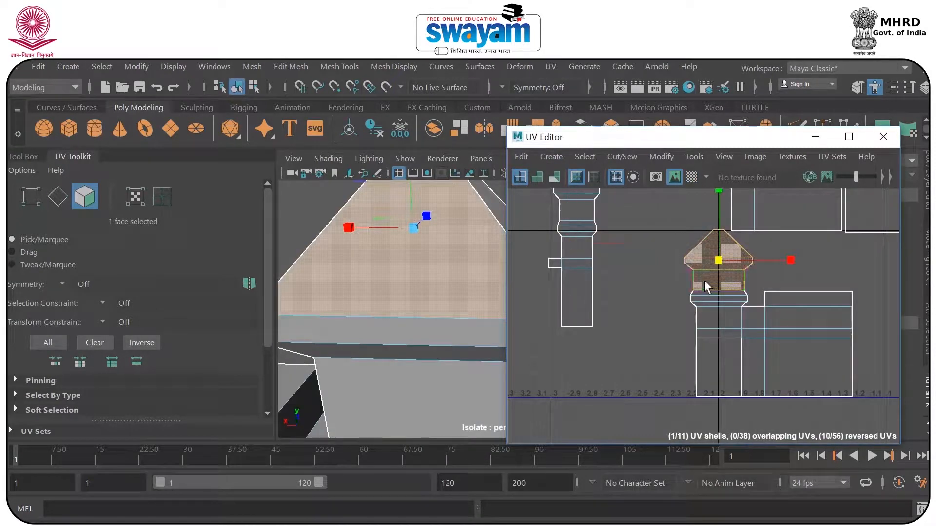
pyautogui.moveTo(711, 274); pyautogui.dragTo(780, 274, button='right')
pyautogui.moveTo(661, 267); pyautogui.dragTo(717, 308)
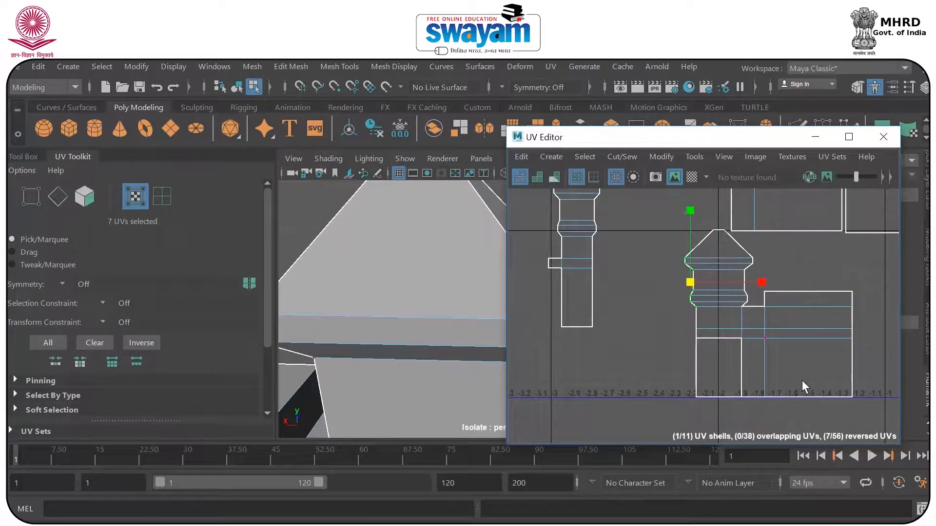
pyautogui.click(160, 203)
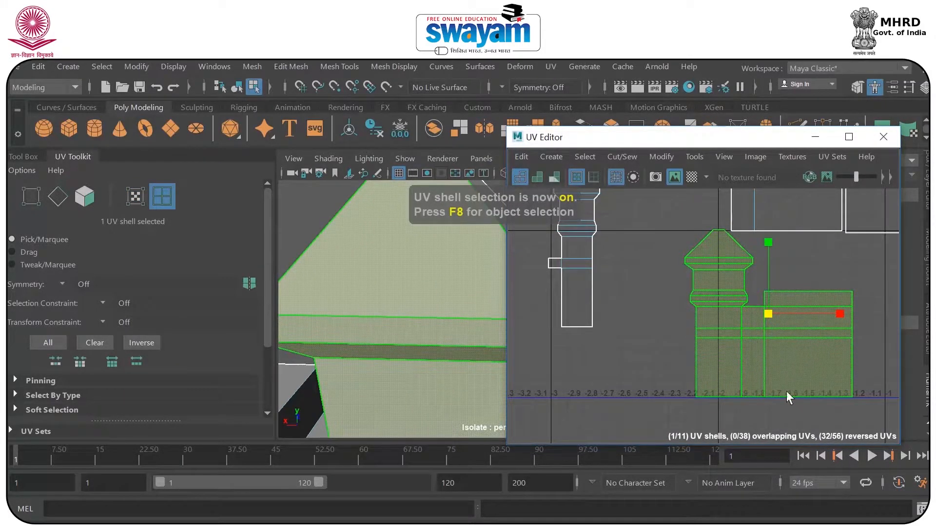
# Scale the tower-and-wall shell down proportionally, move it below the narrow tower shell and save the scene.
pyautogui.moveTo(768, 313); pyautogui.dragTo(566, 367)
pyautogui.press('w')
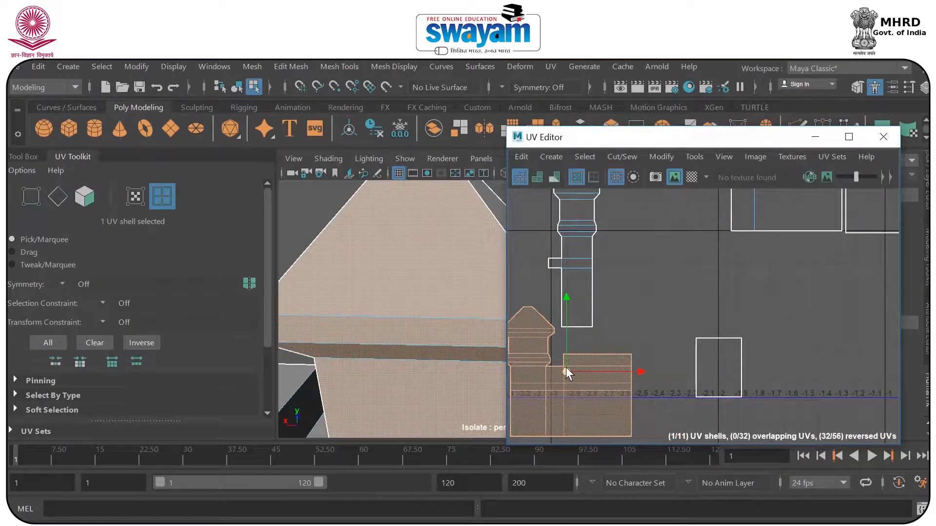
pyautogui.hotkey('ctrl', 's')
pyautogui.click(435, 317)
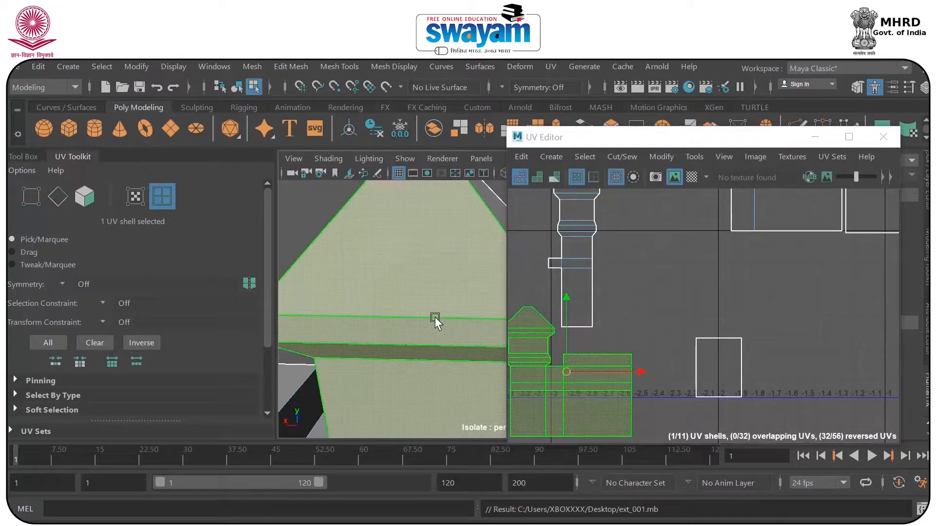
# Display the checker map and scale the tower-and-wall shell narrower horizontally until its checker cells are square.
pyautogui.click(687, 178)
pyautogui.keyDown('alt'); pyautogui.moveTo(418, 336); pyautogui.dragTo(336, 276, button='middle'); pyautogui.keyUp('alt')
pyautogui.keyDown('alt'); pyautogui.moveTo(587, 367); pyautogui.dragTo(639, 354, button='middle'); pyautogui.keyUp('alt')
pyautogui.press('r')
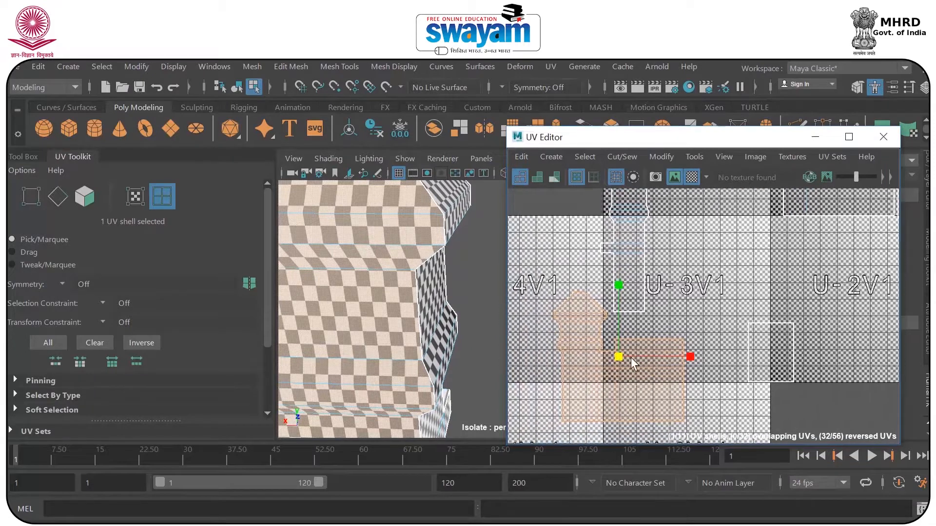
pyautogui.moveTo(690, 357); pyautogui.dragTo(672, 348)
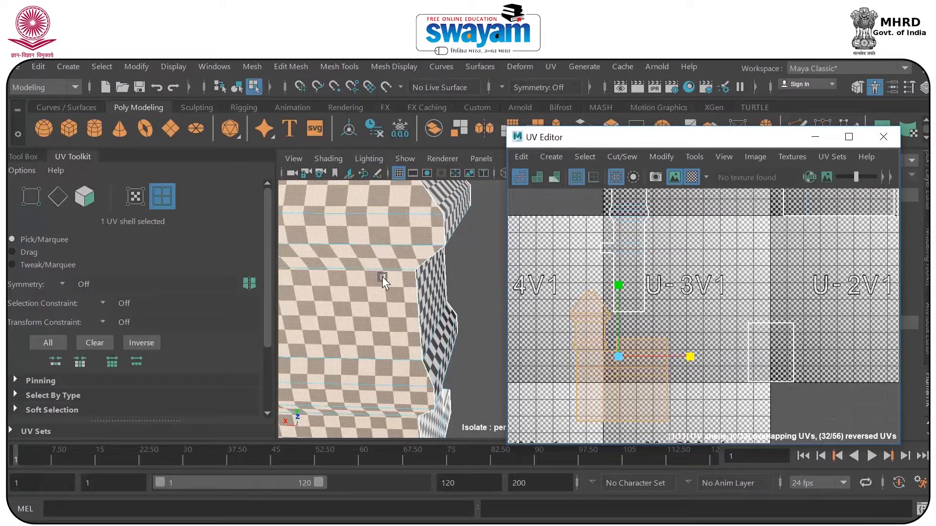
pyautogui.scroll(-5, 390, 277)
pyautogui.scroll(2, 402, 279)
# Move the tower-and-wall shell up beside the narrow tower shell around tile U-3V1 and enlarge it proportionally.
pyautogui.press('w')
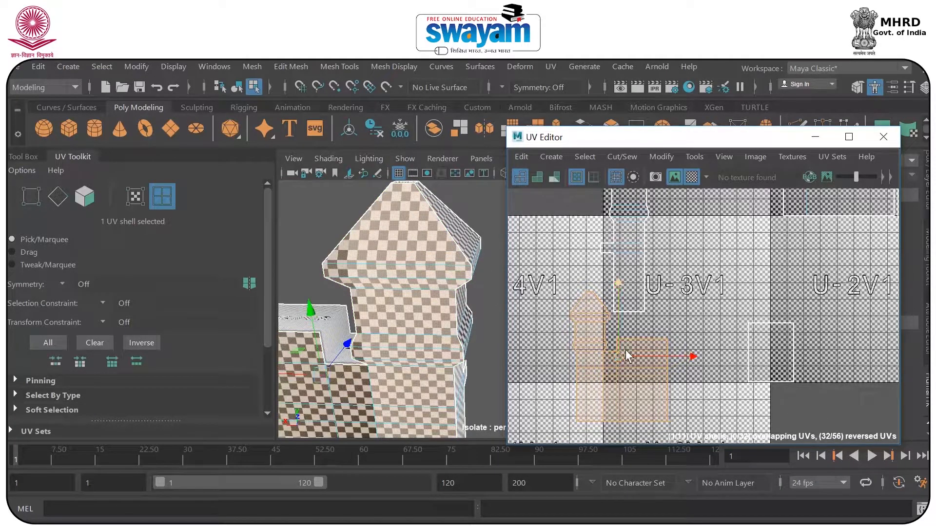
pyautogui.moveTo(629, 343); pyautogui.dragTo(694, 238)
pyautogui.keyDown('alt'); pyautogui.moveTo(634, 246); pyautogui.dragTo(601, 316, button='middle'); pyautogui.keyUp('alt')
pyautogui.press('r')
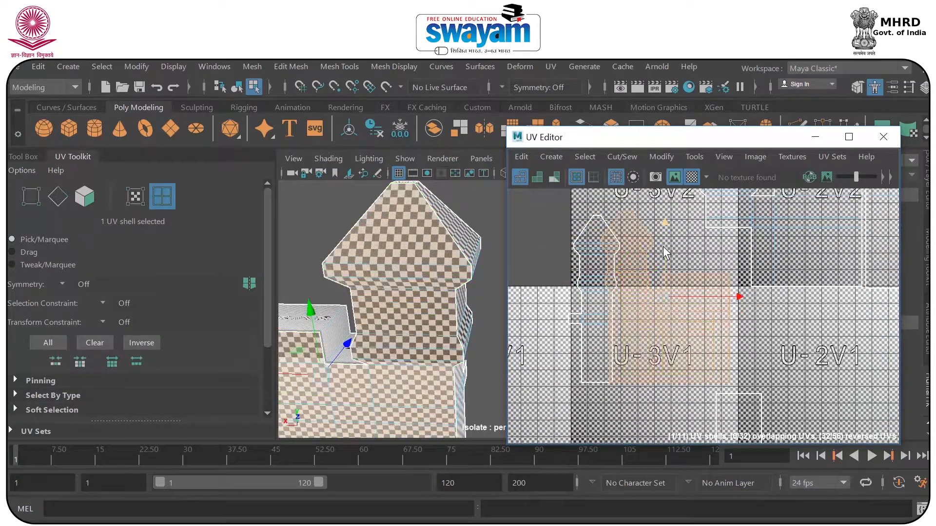
pyautogui.moveTo(669, 291); pyautogui.dragTo(665, 296)
# Nudge the tower-and-wall shell slightly down and scale it slightly narrower horizontally to refine the checker squares.
pyautogui.press('w')
pyautogui.moveTo(667, 234); pyautogui.dragTo(666, 236)
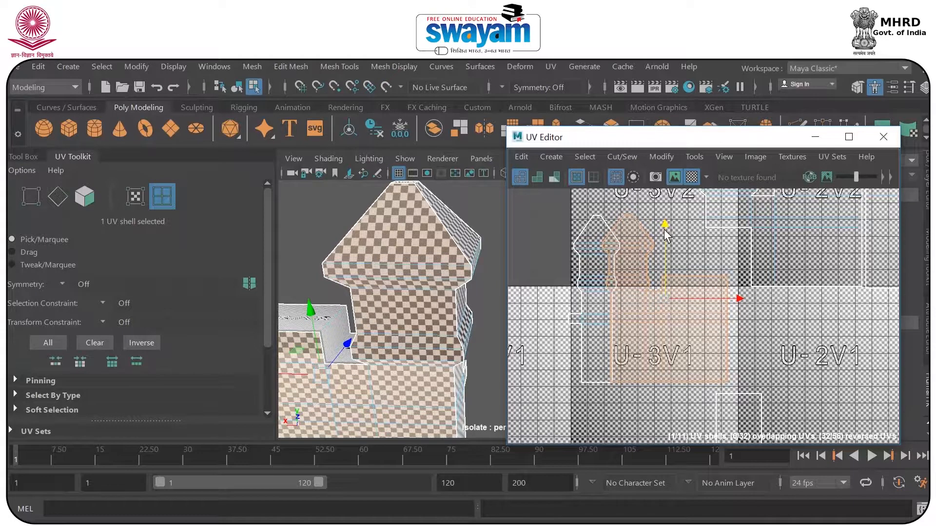
pyautogui.press('r')
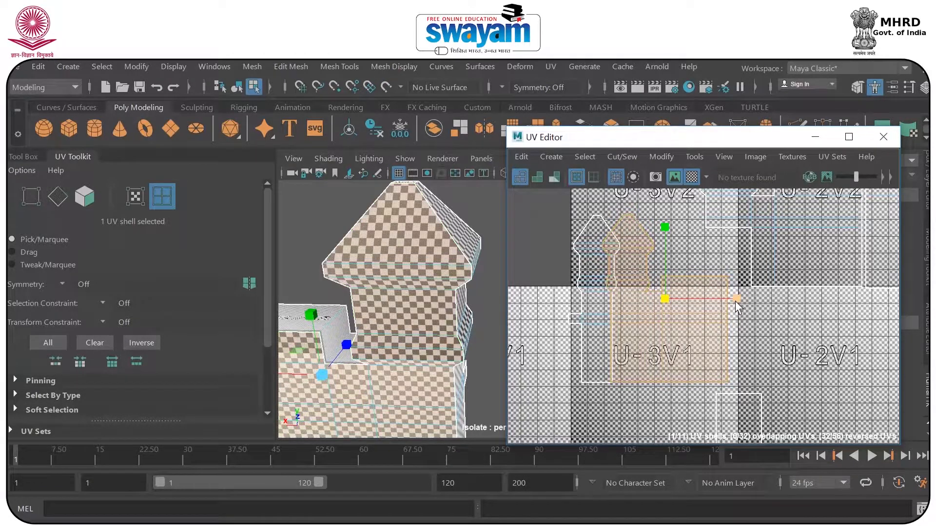
pyautogui.moveTo(732, 296); pyautogui.dragTo(728, 296)
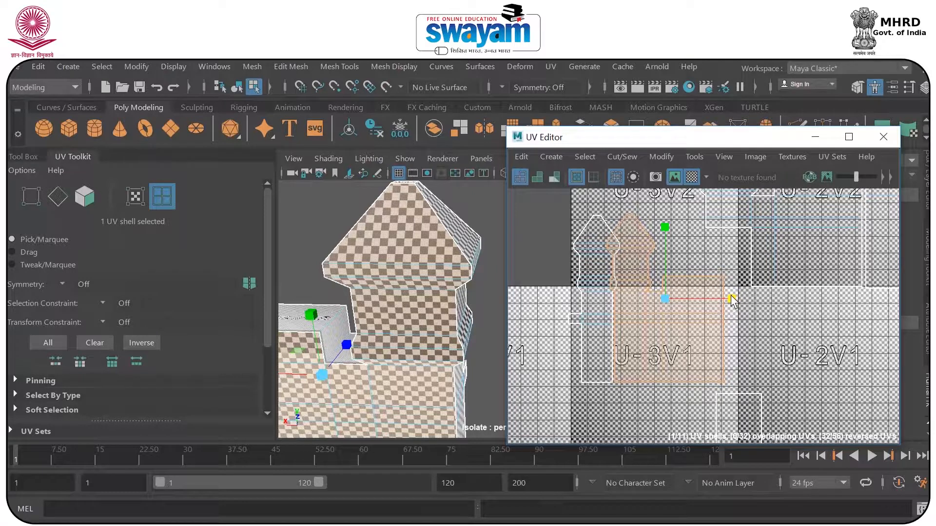
# Scale the tower-and-wall shell slightly narrower horizontally to even out its checker squares on the model.
pyautogui.keyDown('alt'); pyautogui.moveTo(484, 334); pyautogui.dragTo(454, 250); pyautogui.keyUp('alt')
pyautogui.scroll(5, 454, 252)
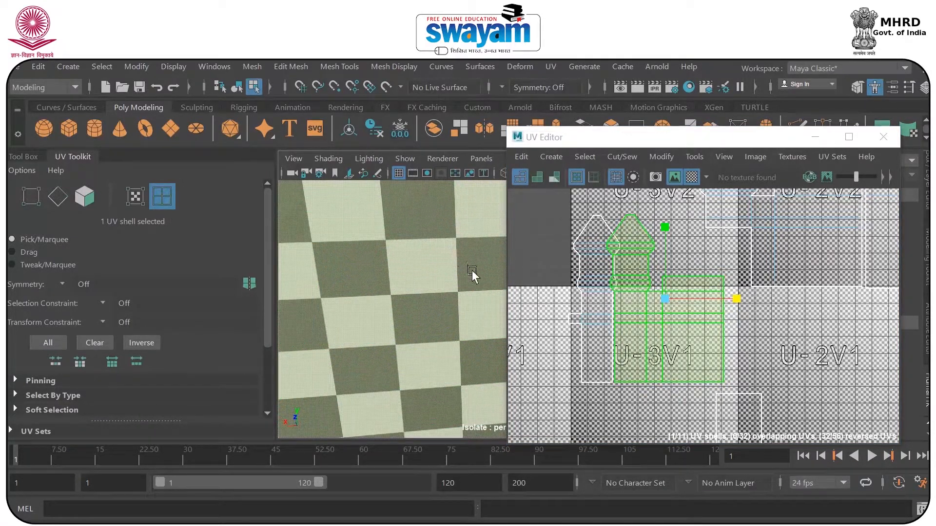
pyautogui.scroll(-4, 473, 271)
pyautogui.keyDown('alt'); pyautogui.moveTo(502, 278); pyautogui.dragTo(481, 294); pyautogui.keyUp('alt')
pyautogui.moveTo(735, 298); pyautogui.dragTo(733, 300)
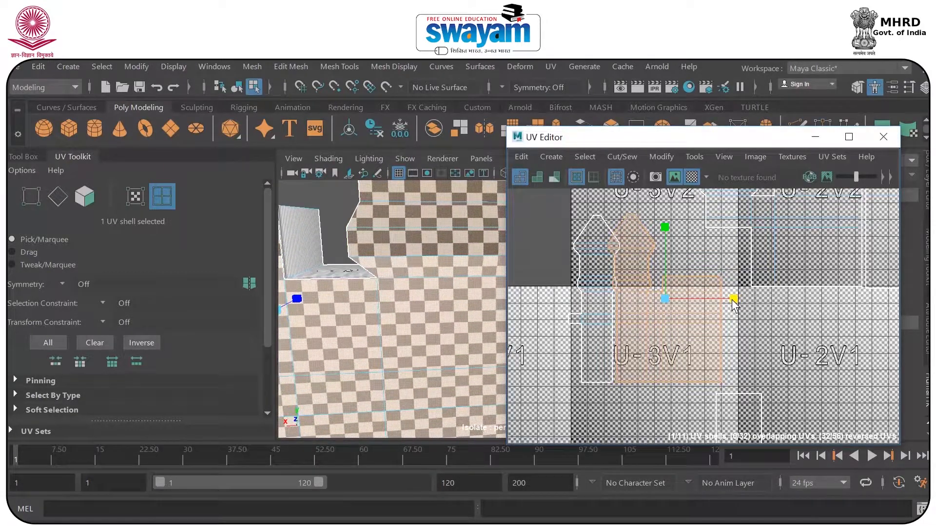
# Select the narrow tower shell and examine its checker squares on the model.
pyautogui.click(590, 288)
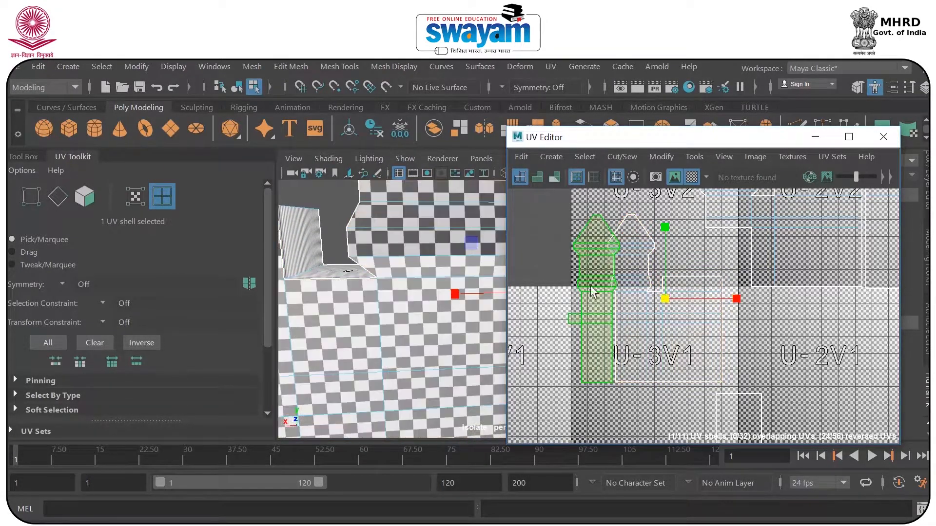
pyautogui.keyDown('alt'); pyautogui.moveTo(414, 310); pyautogui.dragTo(424, 263); pyautogui.keyUp('alt')
pyautogui.scroll(3, 424, 260)
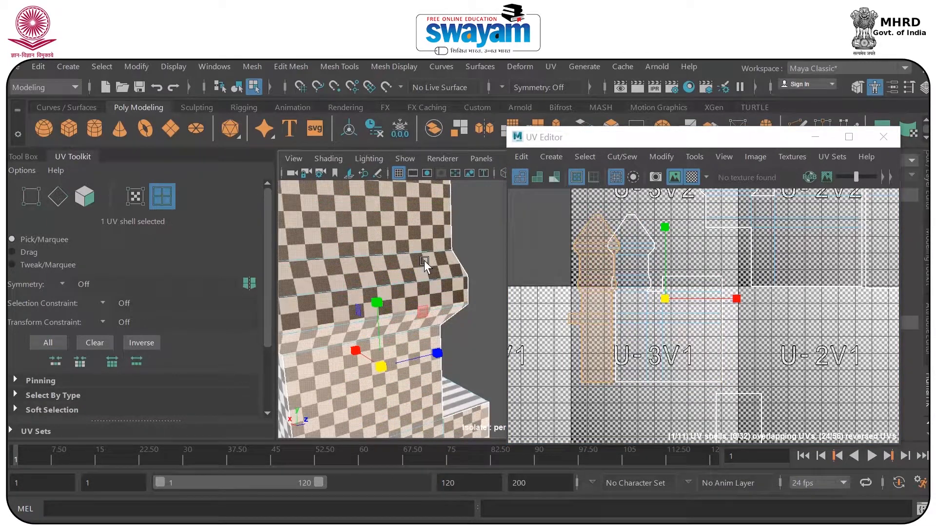
pyautogui.moveTo(626, 285); pyautogui.dragTo(694, 273, button='right')
pyautogui.scroll(-3, 695, 273)
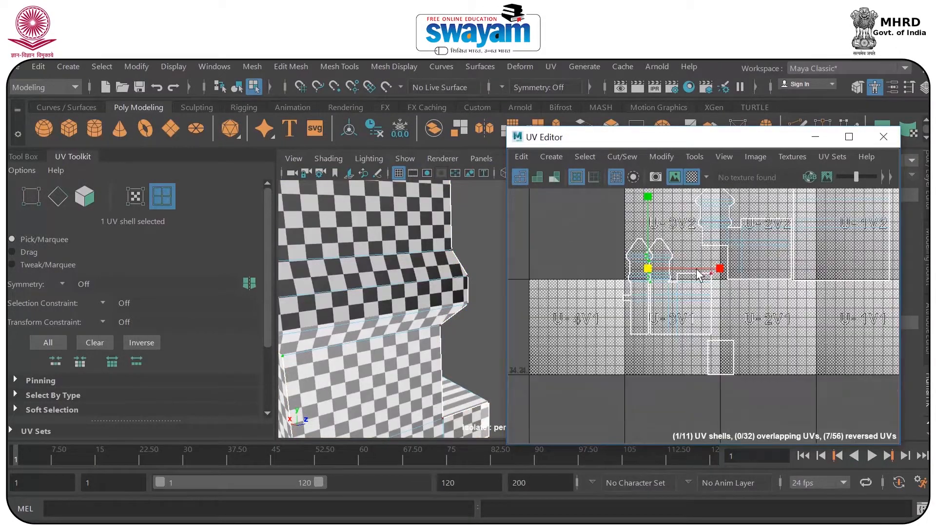
pyautogui.scroll(-2, 696, 275)
# In UV shell selection, select the tower-and-wall shell around tile U-2V2 and scale it narrower horizontally until its checker cells are square.
pyautogui.click(730, 237)
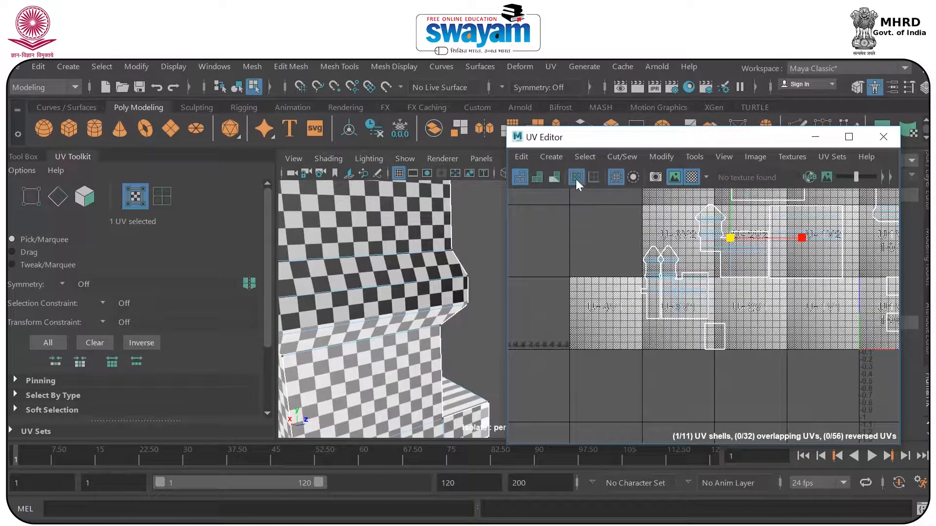
pyautogui.click(153, 195)
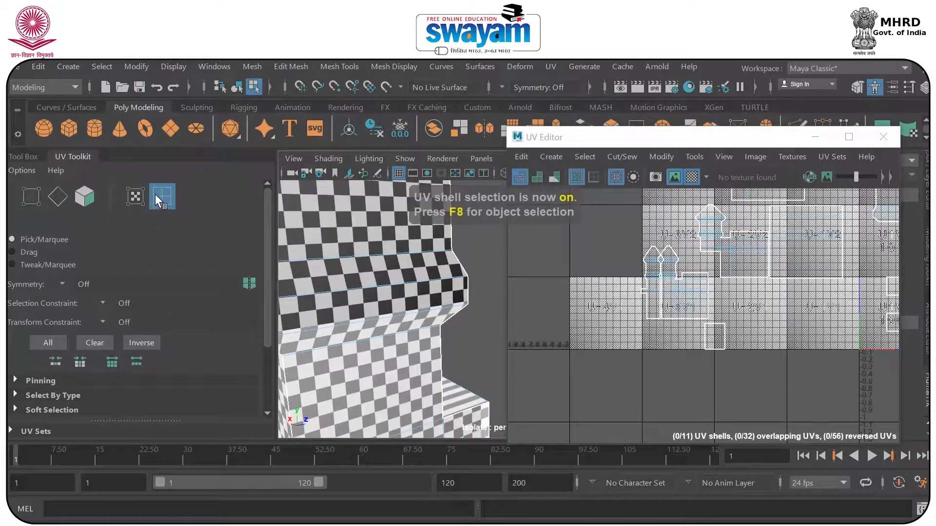
pyautogui.click(712, 229)
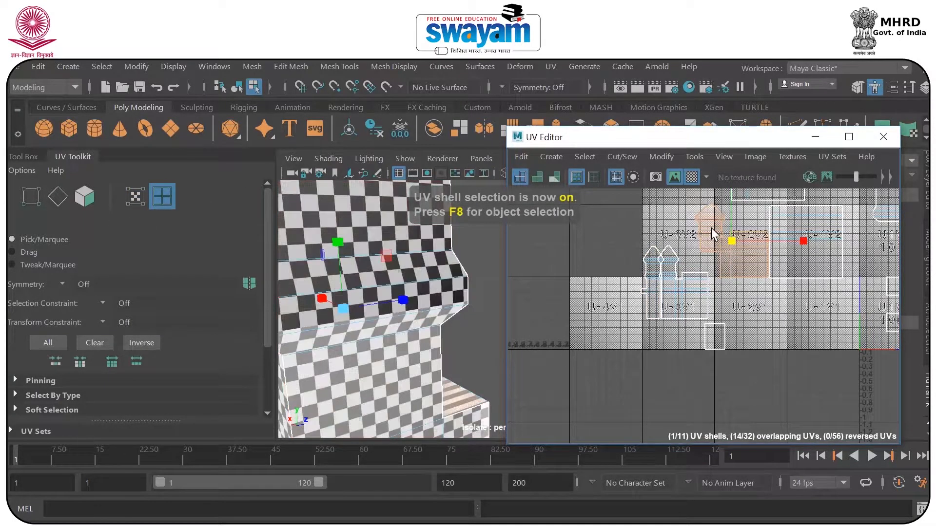
pyautogui.scroll(-5, 437, 292)
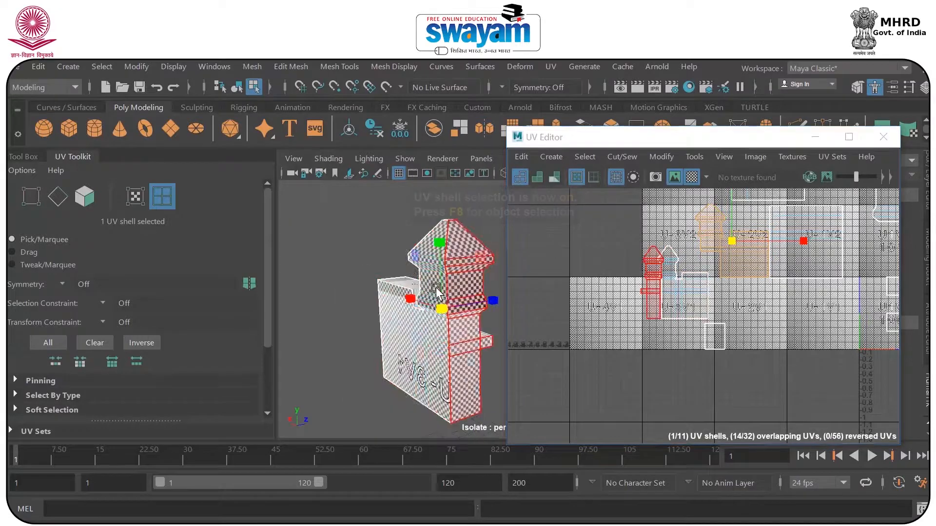
pyautogui.keyDown('alt'); pyautogui.moveTo(435, 288); pyautogui.dragTo(320, 300); pyautogui.keyUp('alt')
pyautogui.scroll(6, 417, 286)
pyautogui.keyDown('alt'); pyautogui.moveTo(413, 265); pyautogui.dragTo(382, 254); pyautogui.keyUp('alt')
pyautogui.keyDown('alt'); pyautogui.moveTo(383, 254); pyautogui.dragTo(439, 251, button='middle'); pyautogui.keyUp('alt')
pyautogui.scroll(4, 425, 281)
pyautogui.scroll(4, 752, 244)
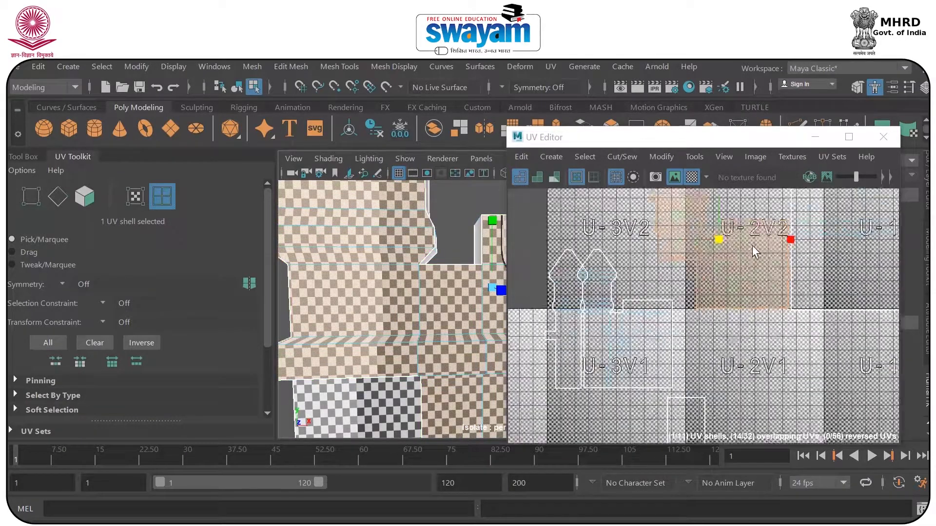
pyautogui.moveTo(776, 233); pyautogui.dragTo(771, 231)
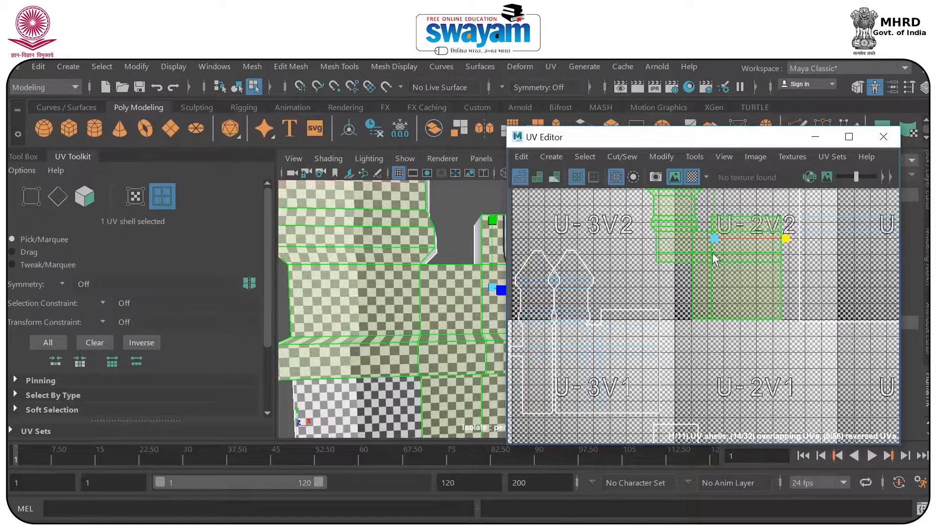
# Move the selected tower-and-wall shell down to tile U-2V1 and scale it slightly narrower horizontally.
pyautogui.press('w')
pyautogui.moveTo(715, 238); pyautogui.dragTo(664, 332)
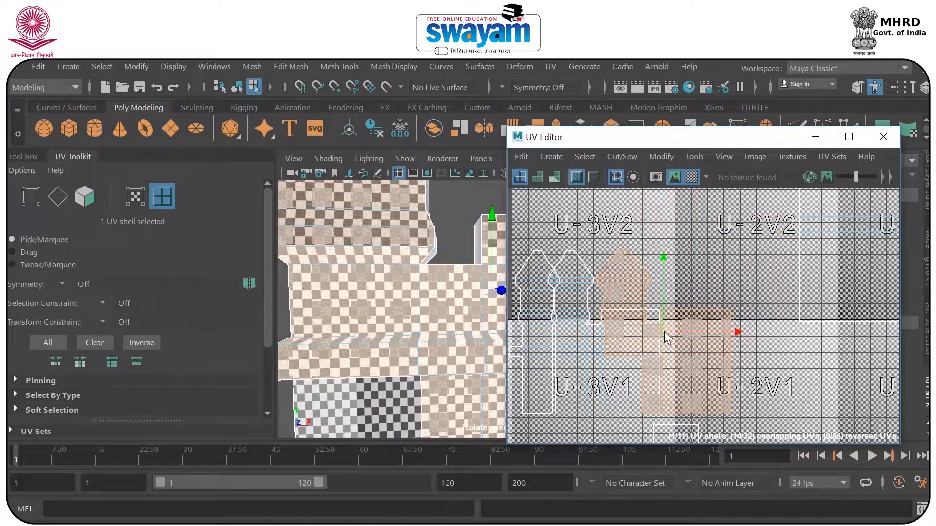
pyautogui.press('r')
pyautogui.moveTo(735, 332); pyautogui.dragTo(730, 331)
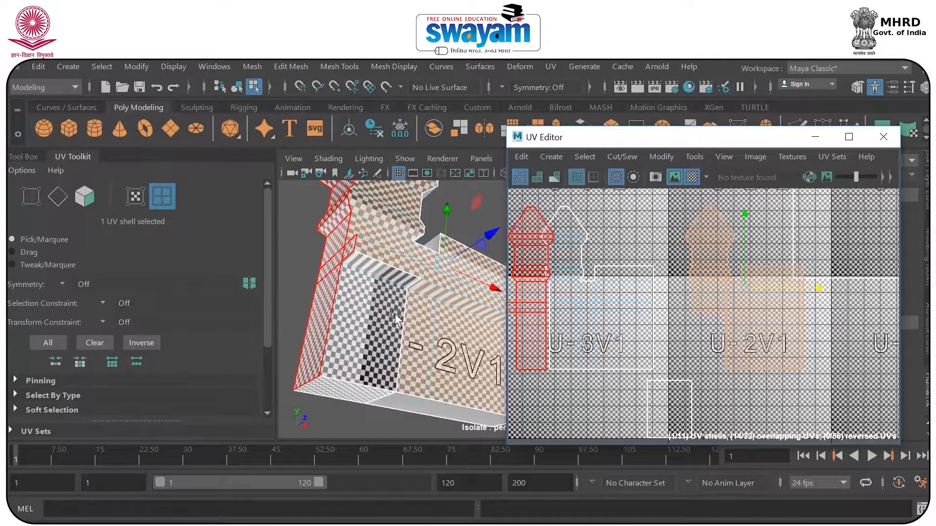
# Select the small rectangular shell below the tower shells and examine how its checker maps onto the lower wall and the stretched ledge.
pyautogui.keyDown('alt'); pyautogui.moveTo(717, 330); pyautogui.dragTo(695, 339, button='middle'); pyautogui.keyUp('alt')
pyautogui.keyDown('alt'); pyautogui.moveTo(649, 429); pyautogui.dragTo(696, 341, button='middle'); pyautogui.keyUp('alt')
pyautogui.click(695, 336)
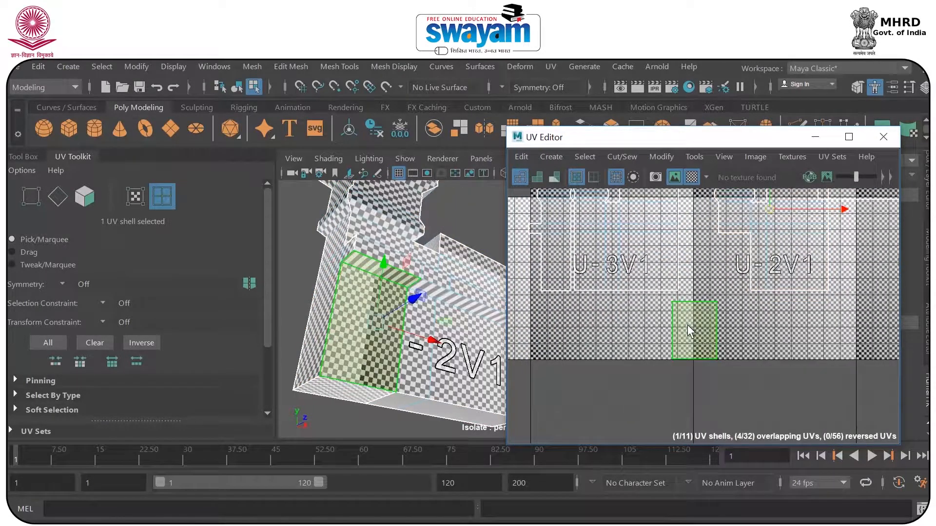
pyautogui.scroll(2, 696, 315)
pyautogui.scroll(4, 694, 308)
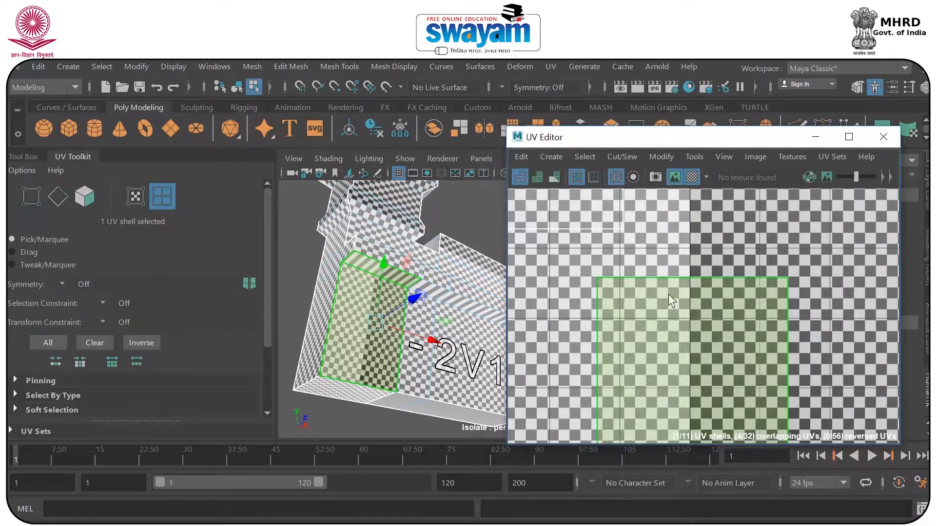
pyautogui.keyDown('alt'); pyautogui.moveTo(668, 294); pyautogui.dragTo(685, 317, button='middle'); pyautogui.keyUp('alt')
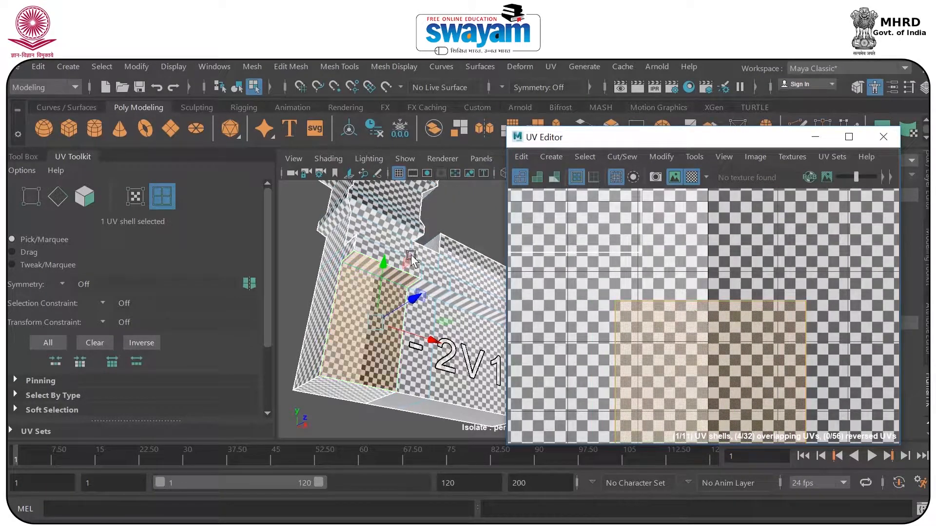
pyautogui.keyDown('alt'); pyautogui.moveTo(478, 318); pyautogui.dragTo(453, 305); pyautogui.keyUp('alt')
# Hide the checker map and select the UV at the small rectangular shell's upper-left corner.
pyautogui.moveTo(726, 308); pyautogui.dragTo(618, 297, button='right')
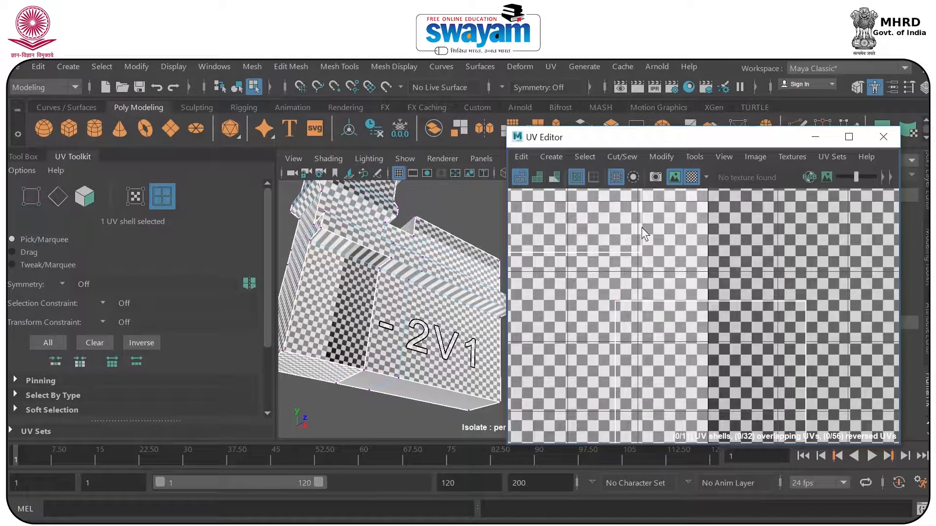
pyautogui.click(691, 177)
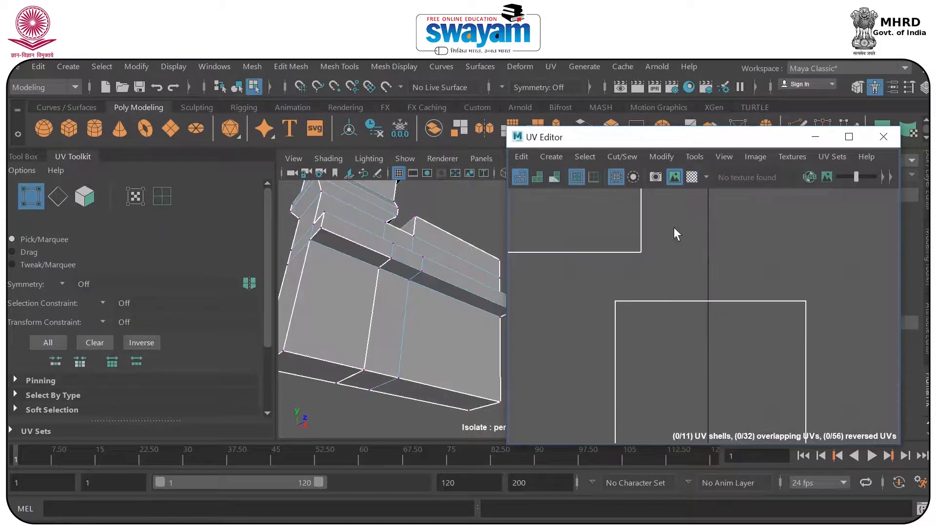
pyautogui.click(616, 302)
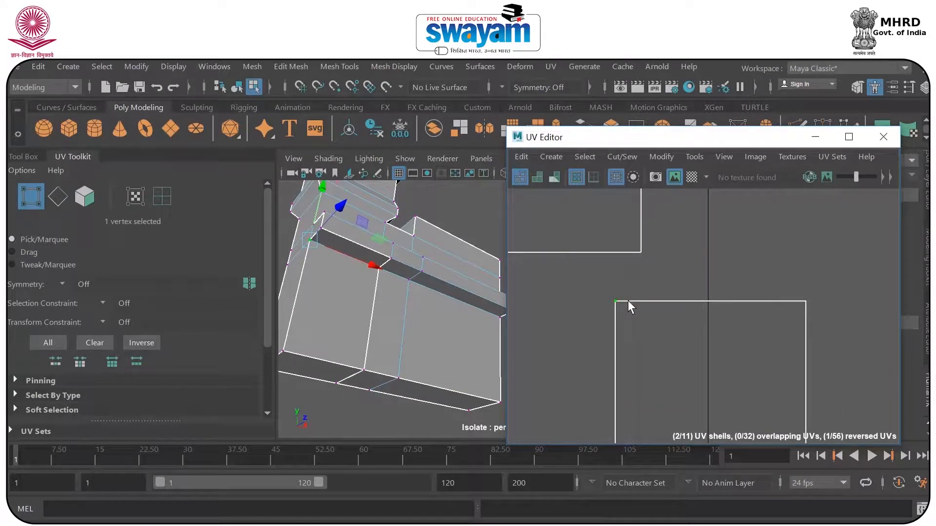
pyautogui.moveTo(626, 309)
pyautogui.mouseDown(button='right')
pyautogui.moveTo(654, 294)
pyautogui.moveTo(620, 307)
pyautogui.mouseUp(button='right')
pyautogui.click(616, 302)
pyautogui.moveTo(618, 300); pyautogui.dragTo(618, 283)
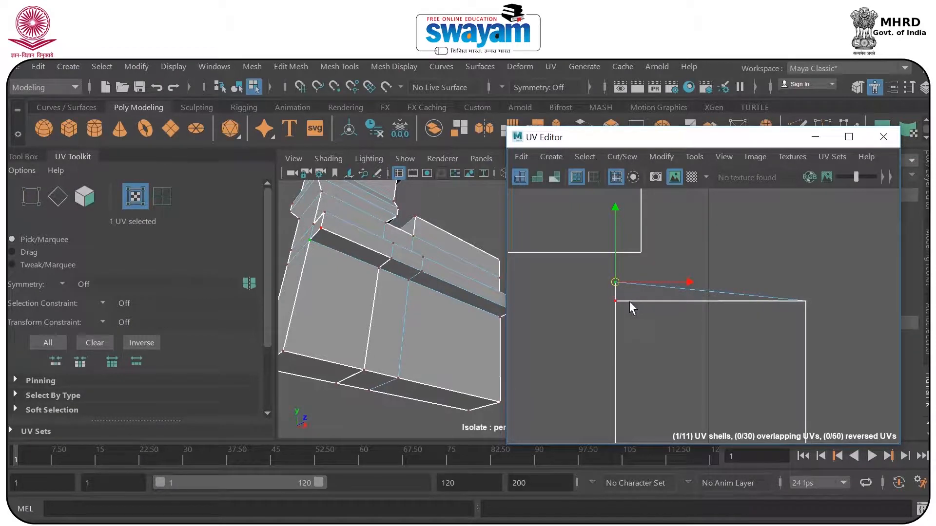
pyautogui.moveTo(615, 302); pyautogui.dragTo(613, 266)
pyautogui.hotkey('ctrl', 'z')
pyautogui.hotkey('ctrl', 'z')
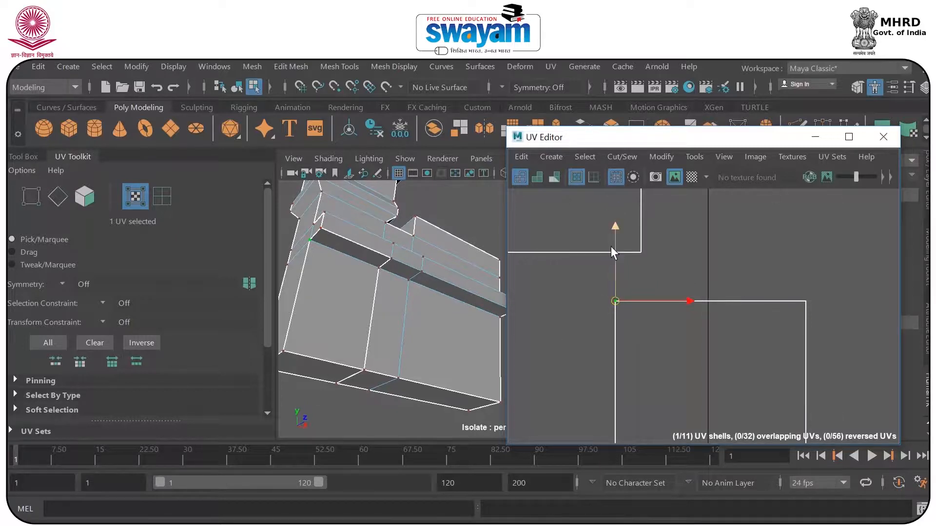
pyautogui.moveTo(616, 228); pyautogui.dragTo(618, 250)
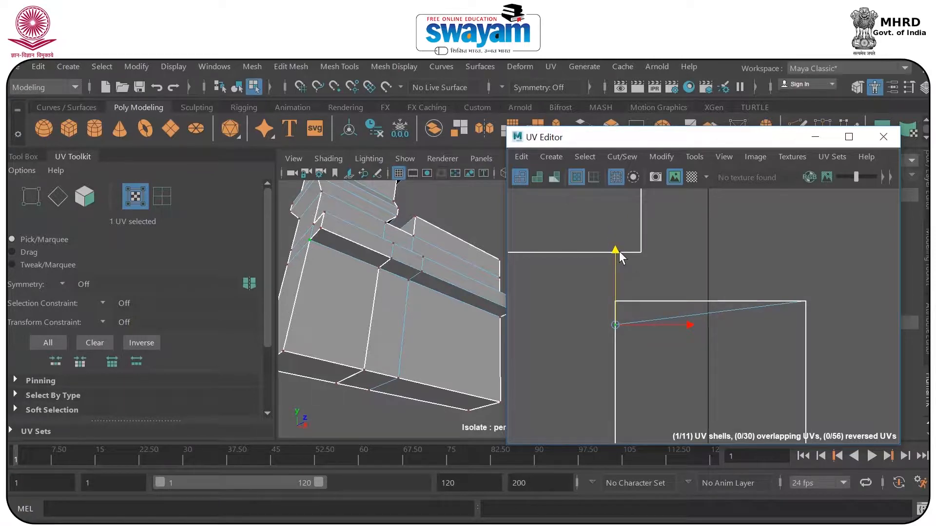
pyautogui.hotkey('ctrl', 'z')
# Add the upper-right corner UV to the selection and move both UVs down to open a ledge strip in the small rectangular shell.
pyautogui.keyDown('shift'); pyautogui.click(807, 300); pyautogui.keyUp('shift')
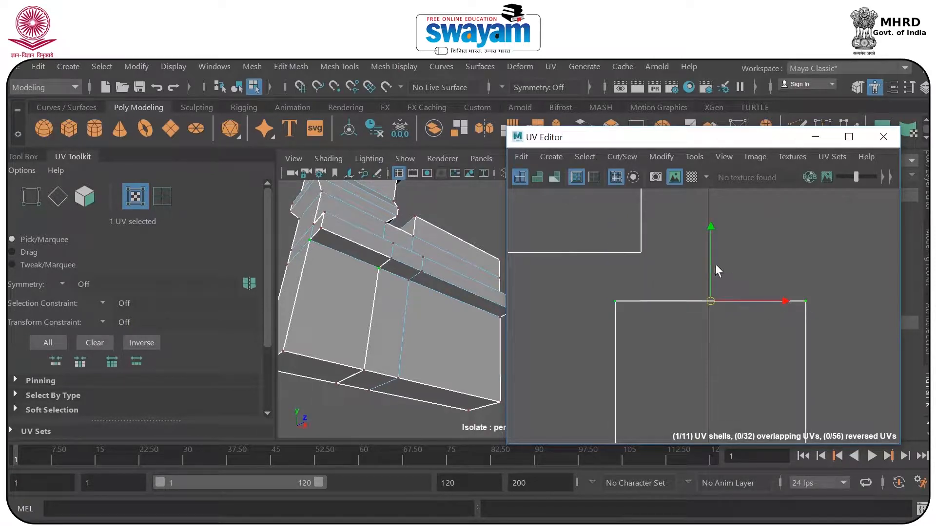
pyautogui.moveTo(711, 229); pyautogui.dragTo(716, 261)
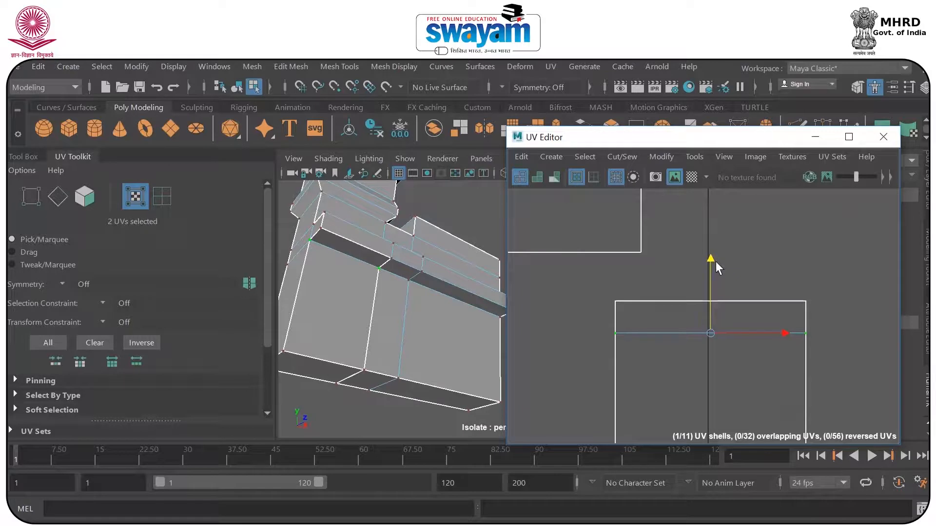
pyautogui.moveTo(589, 284); pyautogui.dragTo(835, 312)
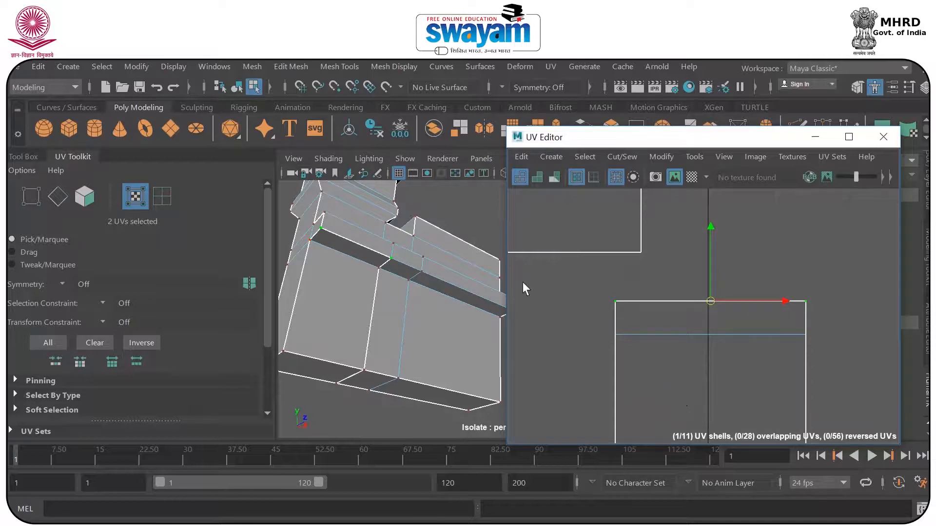
pyautogui.moveTo(454, 302); pyautogui.dragTo(503, 140, button='right')
# Select the dark underside face of the ledge on the model to locate it in the UV layout.
pyautogui.click(739, 308)
pyautogui.scroll(-2, 745, 306)
pyautogui.scroll(-6, 744, 307)
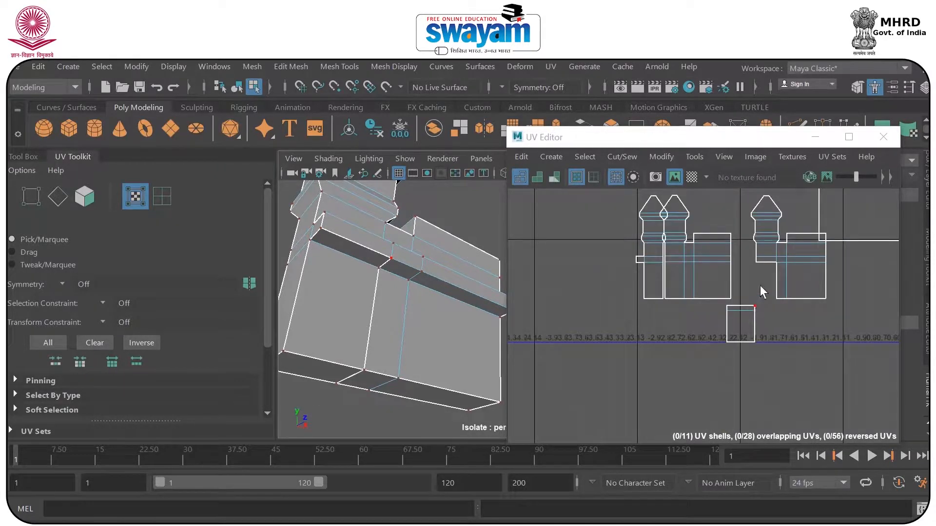
pyautogui.moveTo(399, 294); pyautogui.dragTo(399, 183, button='right')
pyautogui.click(397, 264)
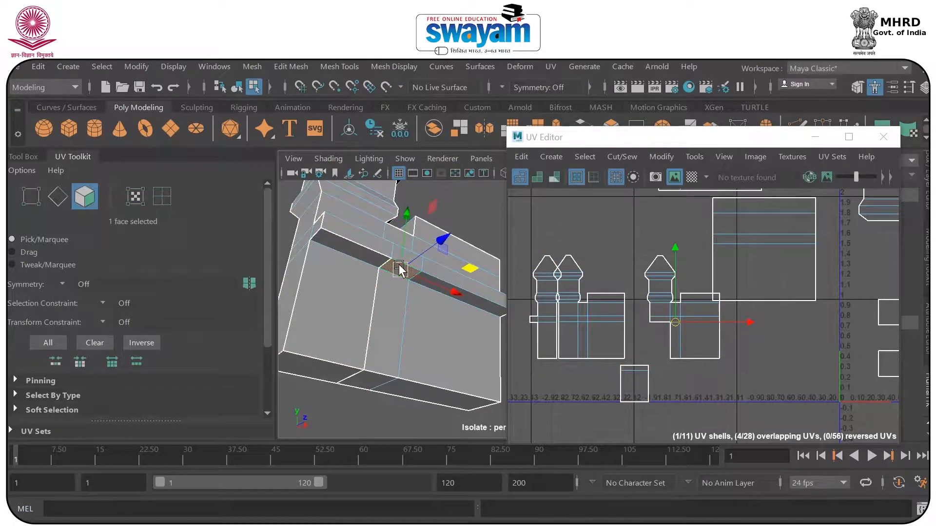
pyautogui.keyDown('alt'); pyautogui.moveTo(783, 330); pyautogui.dragTo(702, 375, button='middle'); pyautogui.keyUp('alt')
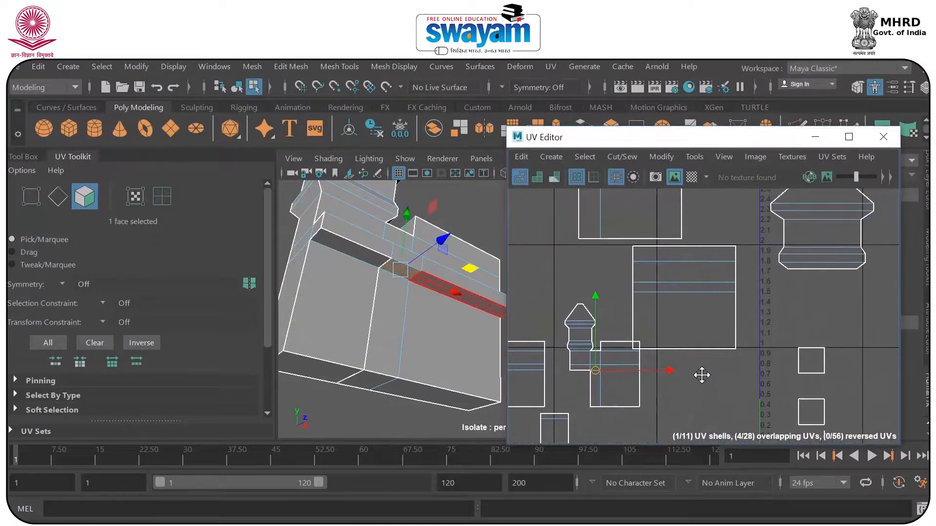
pyautogui.click(385, 321)
# Select the row of three UVs along the ledge's lower line in the U-2V1 tower-and-wall shell and move them down.
pyautogui.scroll(2, 583, 364)
pyautogui.scroll(2, 582, 364)
pyautogui.scroll(2, 609, 341)
pyautogui.moveTo(618, 327); pyautogui.dragTo(672, 324, button='right')
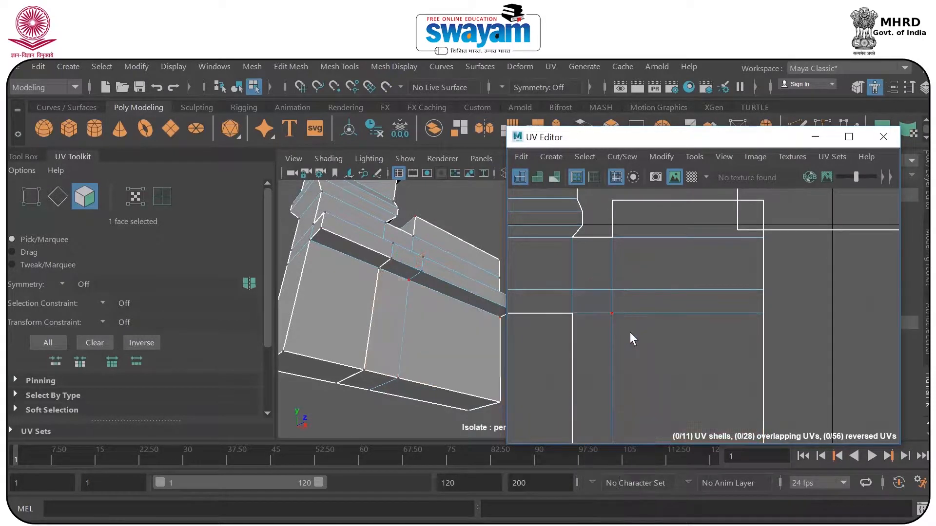
pyautogui.scroll(2, 585, 322)
pyautogui.click(563, 319)
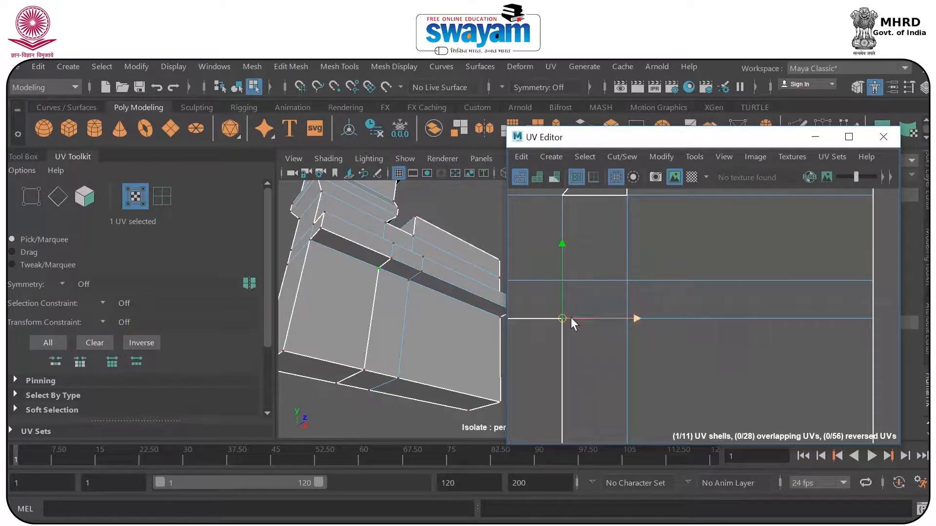
pyautogui.press('-')
pyautogui.press('-')
pyautogui.keyDown('shift'); pyautogui.click(871, 319); pyautogui.keyUp('shift')
pyautogui.moveTo(717, 297); pyautogui.dragTo(718, 330)
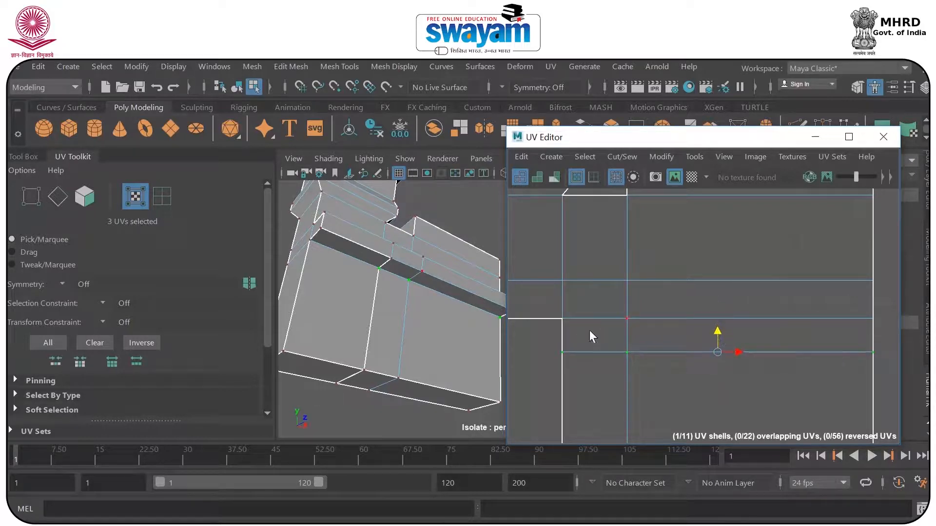
# Select the two bottom-edge UVs of the narrow strip in the U-2V1 tower-and-wall shell and save the scene.
pyautogui.moveTo(592, 333); pyautogui.dragTo(653, 331)
pyautogui.moveTo(549, 344); pyautogui.dragTo(671, 376)
pyautogui.keyDown('alt'); pyautogui.moveTo(669, 376); pyautogui.dragTo(647, 229, button='middle'); pyautogui.keyUp('alt')
pyautogui.keyDown('alt'); pyautogui.moveTo(655, 264); pyautogui.dragTo(668, 236, button='middle'); pyautogui.keyUp('alt')
pyautogui.moveTo(520, 371); pyautogui.dragTo(666, 403)
pyautogui.scroll(-2, 686, 316)
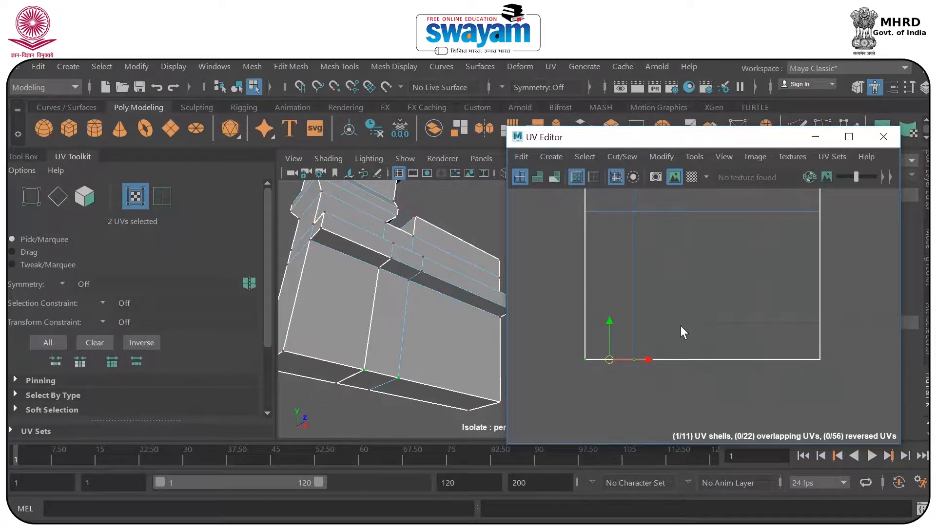
pyautogui.scroll(-2, 662, 308)
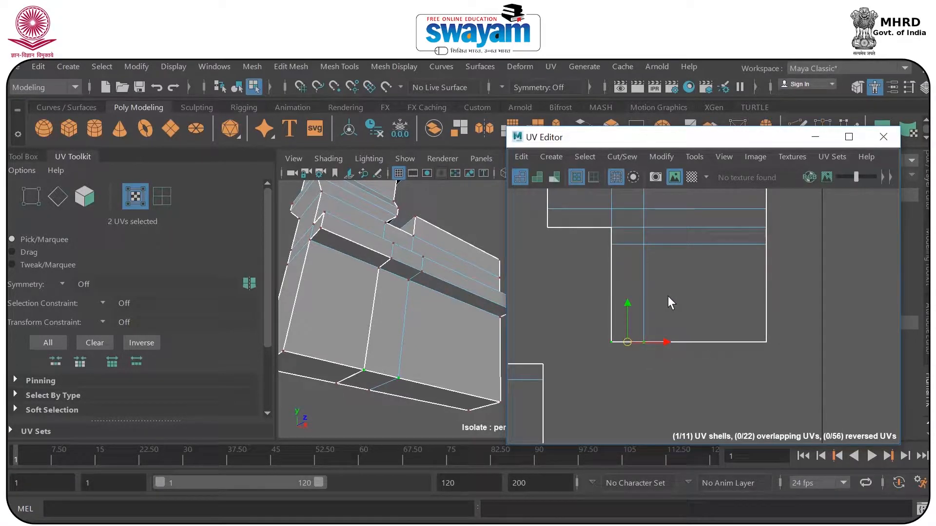
pyautogui.hotkey('ctrl', 's')
pyautogui.click(437, 313)
pyautogui.scroll(-3, 647, 279)
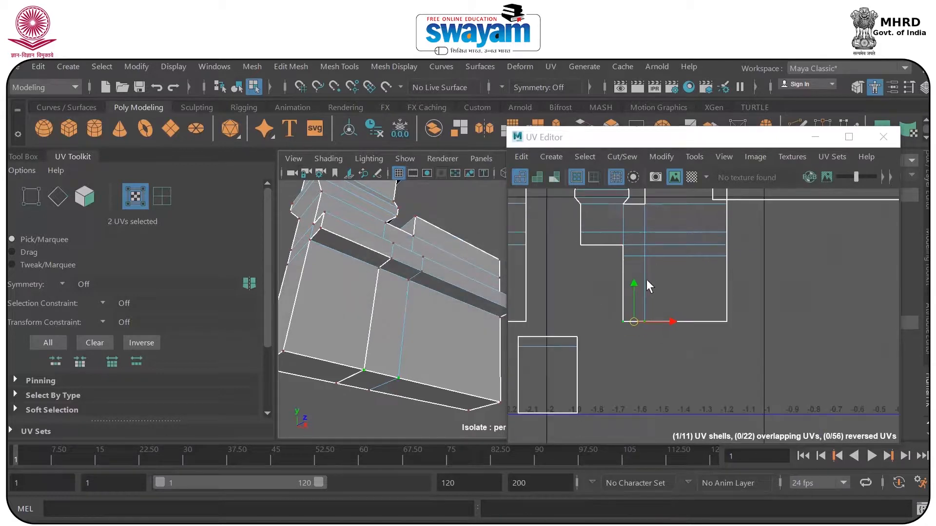
# Select the side wall's faces together with the ledge's small end face on the model.
pyautogui.keyDown('alt'); pyautogui.moveTo(675, 312); pyautogui.dragTo(679, 346, button='middle'); pyautogui.keyUp('alt')
pyautogui.keyDown('alt'); pyautogui.moveTo(393, 294); pyautogui.dragTo(420, 302); pyautogui.keyUp('alt')
pyautogui.scroll(-5, 704, 299)
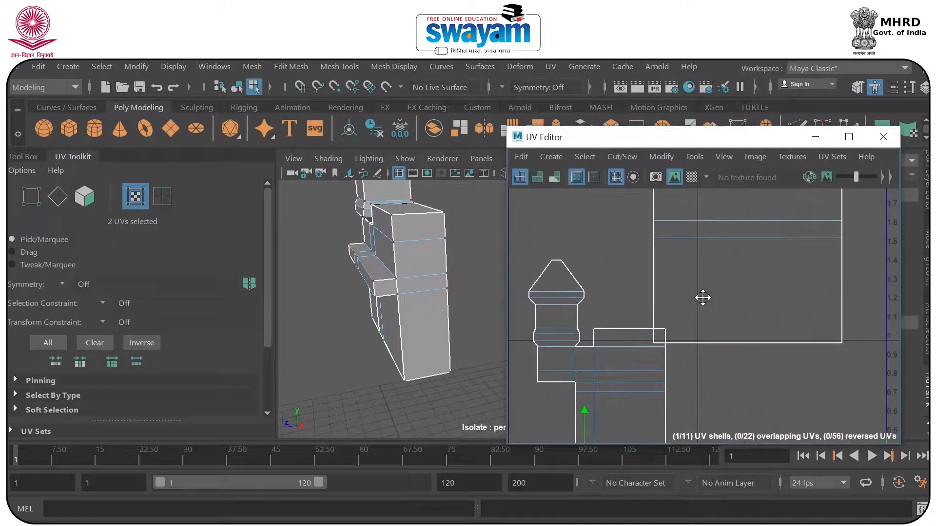
pyautogui.keyDown('alt'); pyautogui.moveTo(716, 304); pyautogui.dragTo(649, 333, button='middle'); pyautogui.keyUp('alt')
pyautogui.keyDown('alt'); pyautogui.moveTo(447, 294); pyautogui.dragTo(402, 269); pyautogui.keyUp('alt')
pyautogui.moveTo(404, 270)
pyautogui.mouseDown(button='right')
pyautogui.moveTo(461, 134)
pyautogui.moveTo(402, 140)
pyautogui.moveTo(402, 186)
pyautogui.mouseUp(button='right')
pyautogui.click(406, 225)
pyautogui.keyDown('shift'); pyautogui.click(415, 244); pyautogui.keyUp('shift')
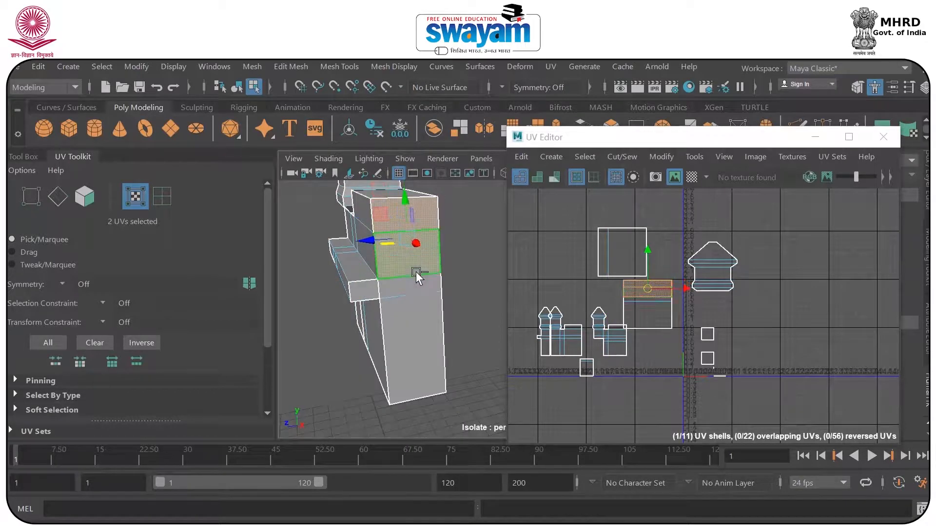
pyautogui.keyDown('shift'); pyautogui.click(369, 291); pyautogui.keyUp('shift')
pyautogui.keyDown('shift'); pyautogui.click(423, 331); pyautogui.keyUp('shift')
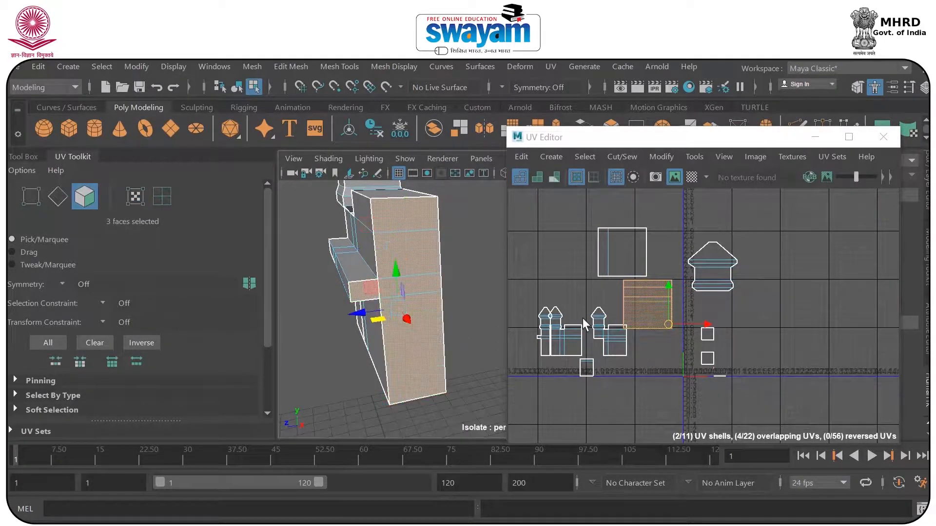
# Show the checker map and scale the selected side wall shell narrower horizontally to even out its stretched squares.
pyautogui.scroll(5, 673, 310)
pyautogui.moveTo(696, 354); pyautogui.dragTo(726, 368)
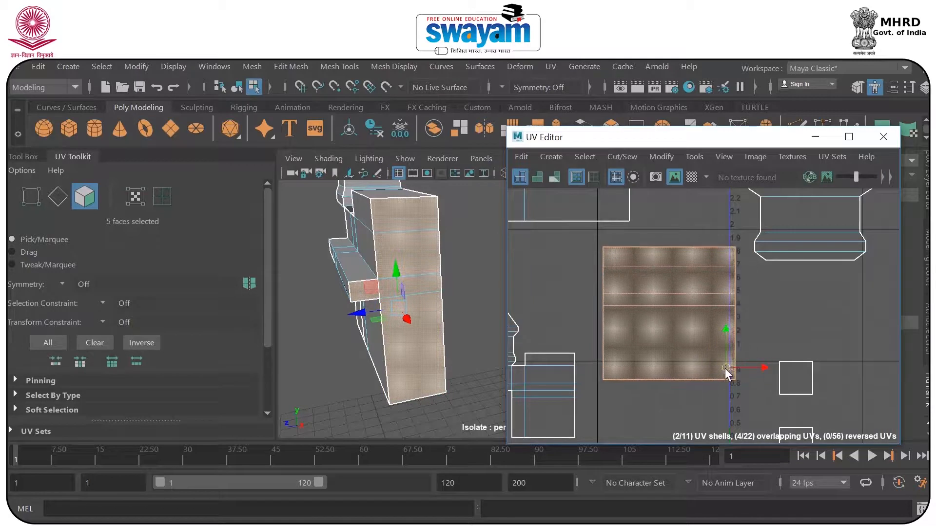
pyautogui.click(692, 177)
pyautogui.scroll(5, 367, 269)
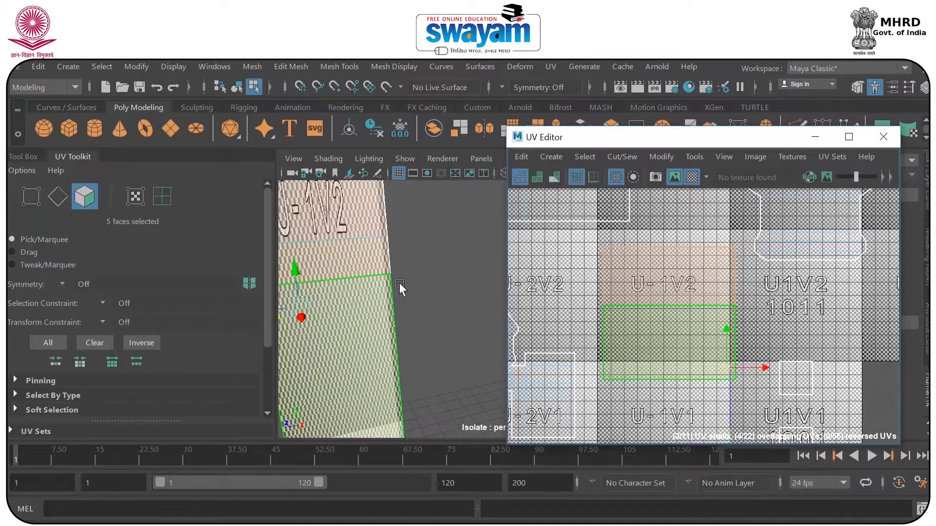
pyautogui.keyDown('alt'); pyautogui.moveTo(399, 282); pyautogui.dragTo(439, 288, button='middle'); pyautogui.keyUp('alt')
pyautogui.press('r')
pyautogui.moveTo(725, 367); pyautogui.dragTo(766, 373)
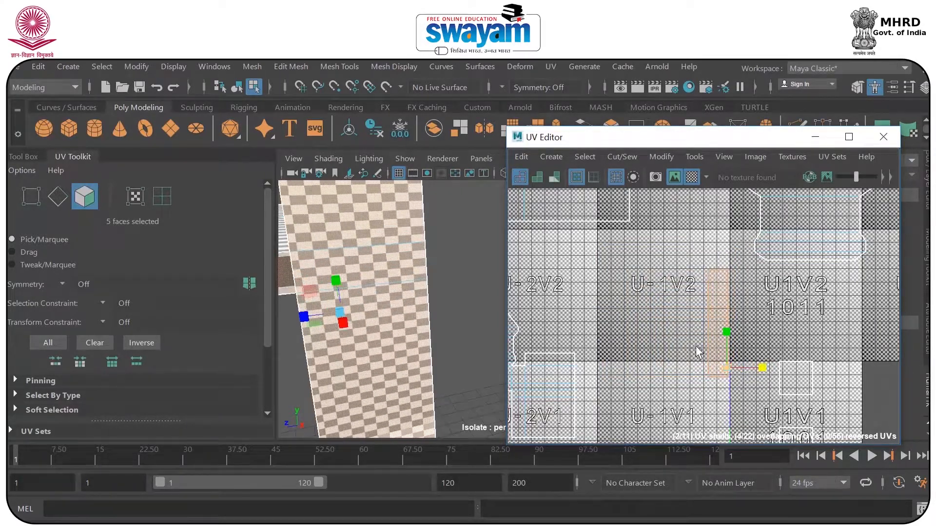
pyautogui.keyDown('alt'); pyautogui.moveTo(612, 328); pyautogui.dragTo(714, 282, button='middle'); pyautogui.keyUp('alt')
pyautogui.scroll(-2, 425, 272)
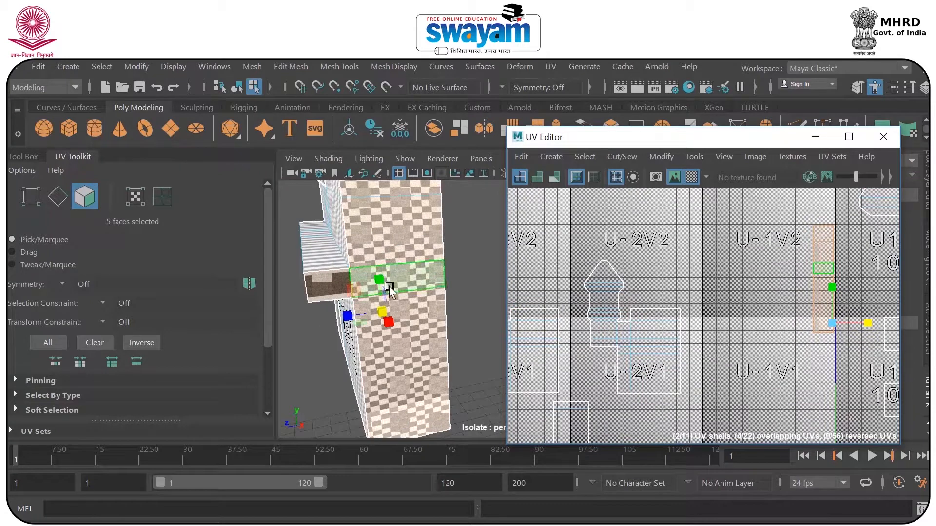
# Select only the ledge's end face, hide the checker map and locate the face's collapsed UVs in the layout.
pyautogui.keyDown('alt'); pyautogui.moveTo(378, 287); pyautogui.dragTo(394, 279, button='middle'); pyautogui.keyUp('alt')
pyautogui.click(364, 273)
pyautogui.scroll(6, 740, 302)
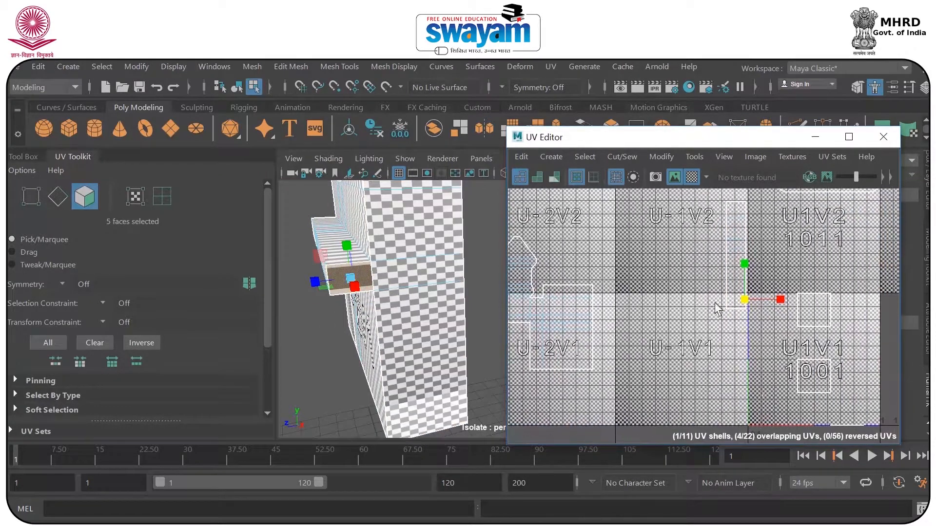
pyautogui.scroll(2, 680, 326)
pyautogui.click(685, 332)
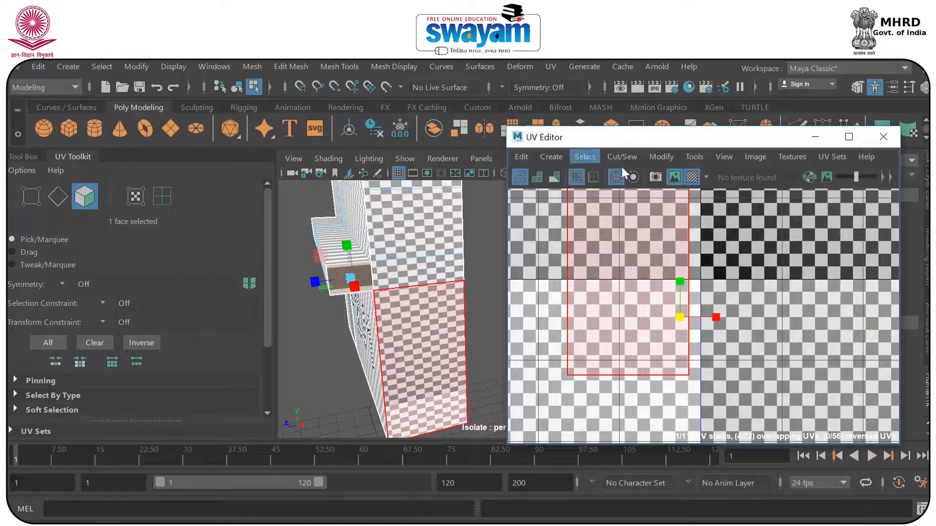
pyautogui.click(692, 177)
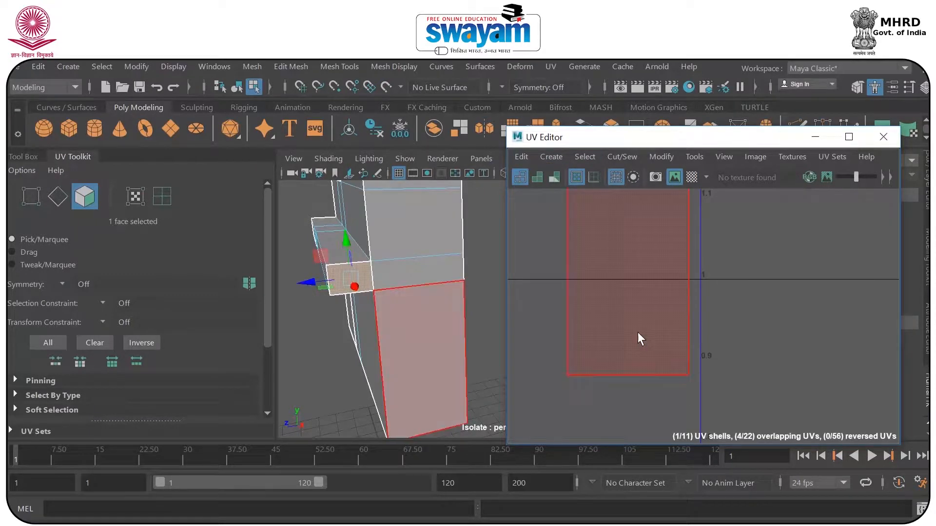
pyautogui.scroll(-5, 733, 312)
pyautogui.scroll(-4, 733, 311)
pyautogui.scroll(12, 737, 393)
pyautogui.scroll(4, 751, 326)
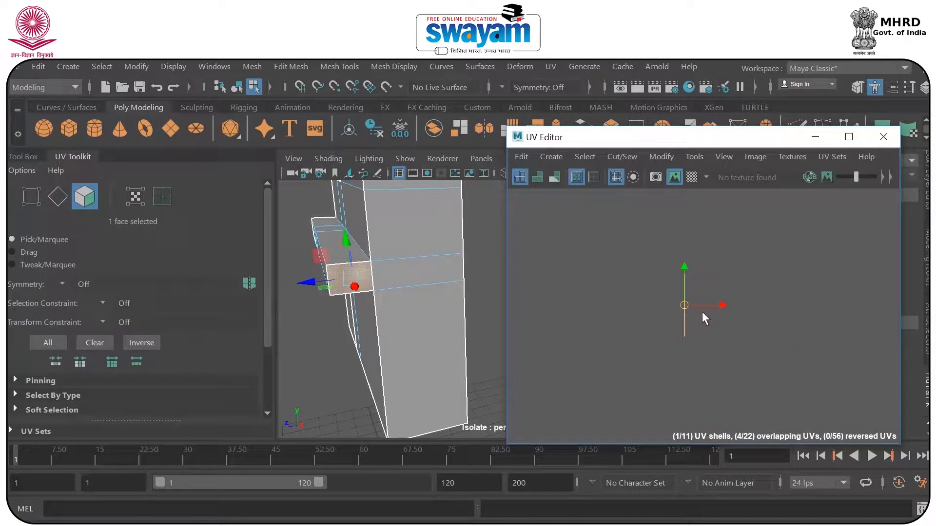
pyautogui.moveTo(680, 307); pyautogui.dragTo(643, 291)
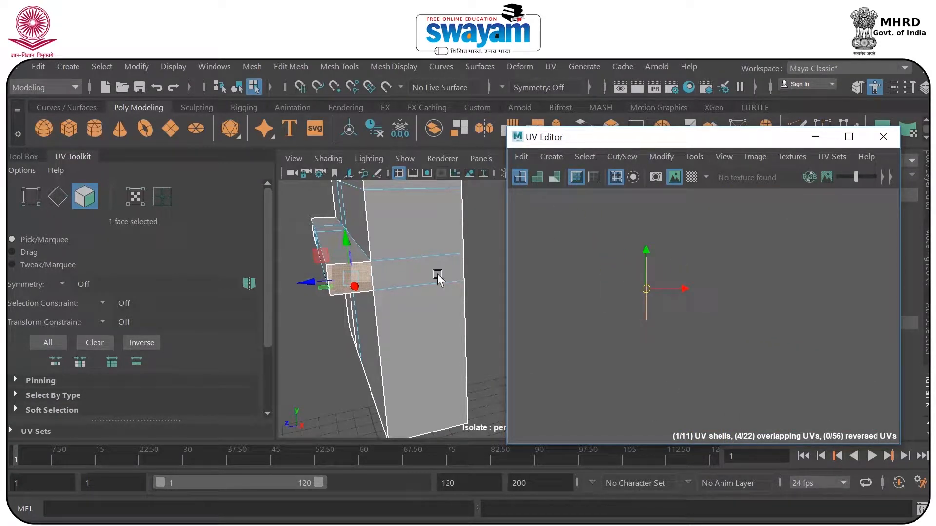
# Planar-map the ledge's end face from the X axis, fitting the projection to the bounding box.
pyautogui.click(582, 68)
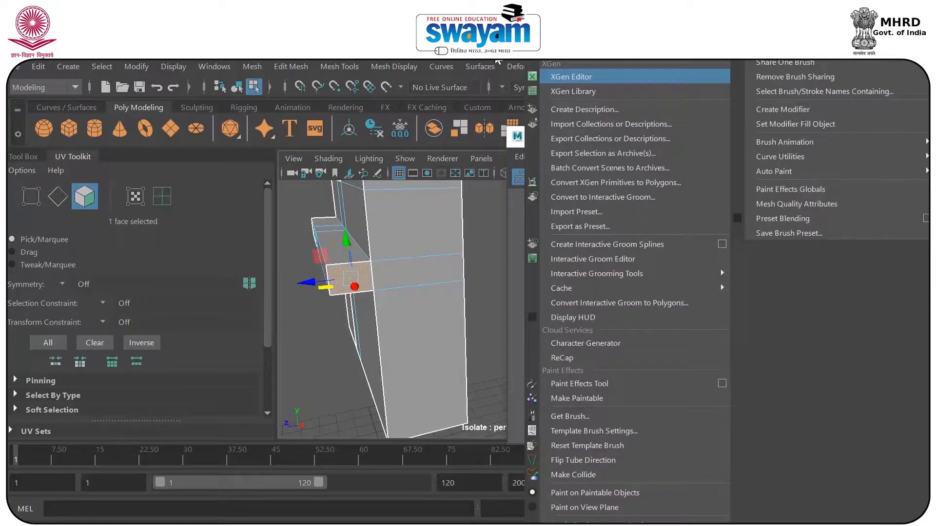
pyautogui.click(540, 68)
pyautogui.click(550, 66)
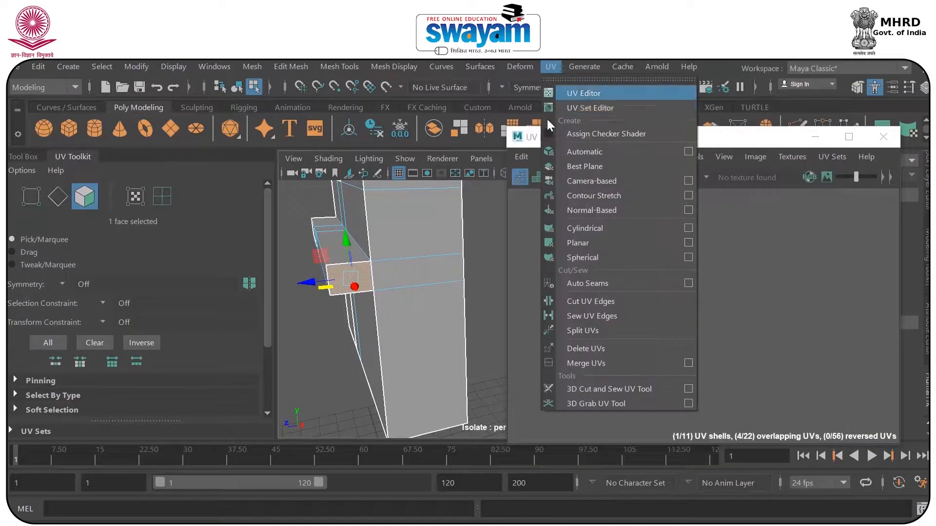
pyautogui.click(688, 242)
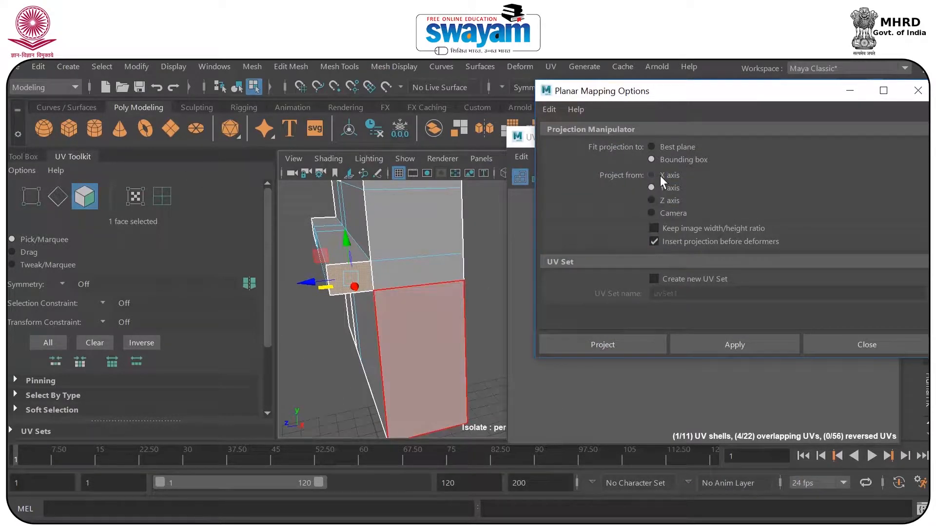
pyautogui.click(725, 343)
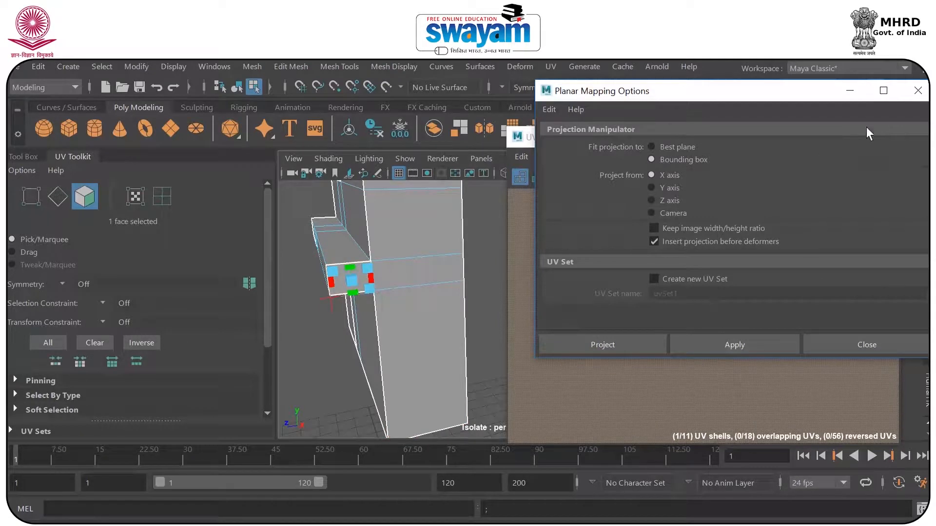
pyautogui.click(850, 92)
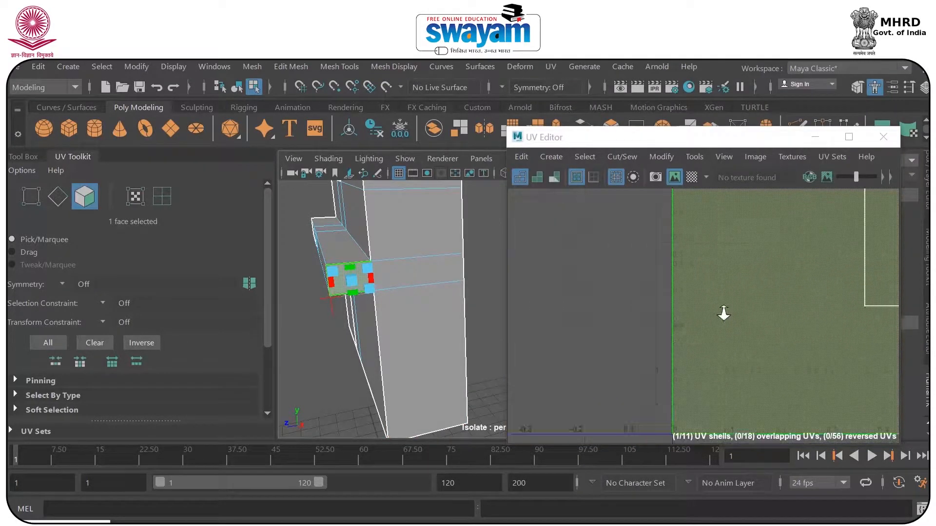
# Scale down the newly projected ledge-end shell and place it beside the narrow side wall shell.
pyautogui.scroll(-3, 724, 312)
pyautogui.scroll(1, 756, 303)
pyautogui.press('e')
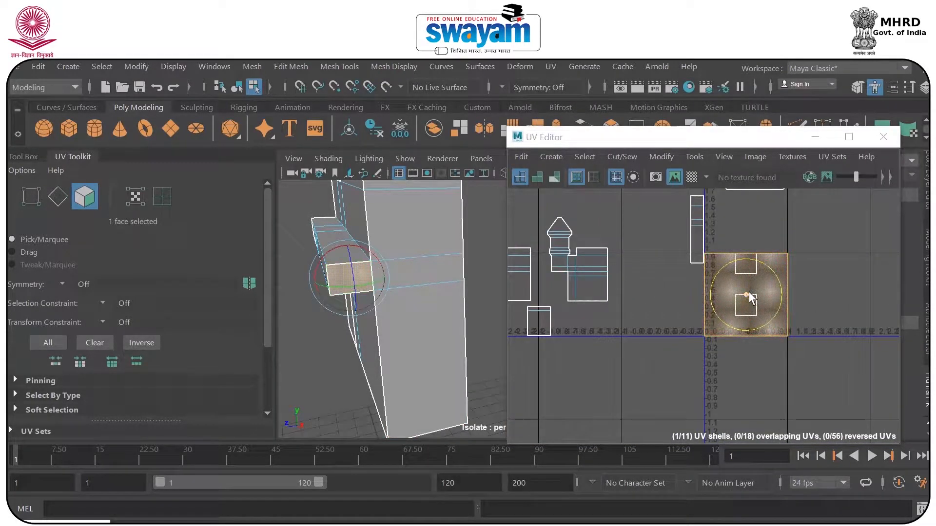
pyautogui.press('r')
pyautogui.moveTo(748, 293); pyautogui.dragTo(680, 256)
pyautogui.press('w')
# Identify the side wall's bands in the layout, then move the ledge-end shell up beside the matching narrow band.
pyautogui.click(697, 213)
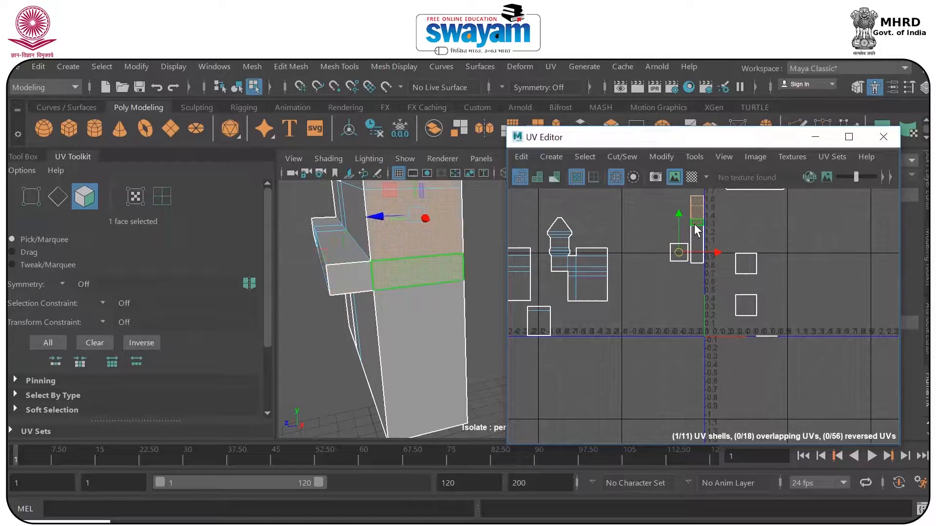
pyautogui.keyDown('alt'); pyautogui.moveTo(709, 250); pyautogui.dragTo(701, 282, button='middle'); pyautogui.keyUp('alt')
pyautogui.keyDown('alt'); pyautogui.moveTo(413, 262); pyautogui.dragTo(388, 389, button='middle'); pyautogui.keyUp('alt')
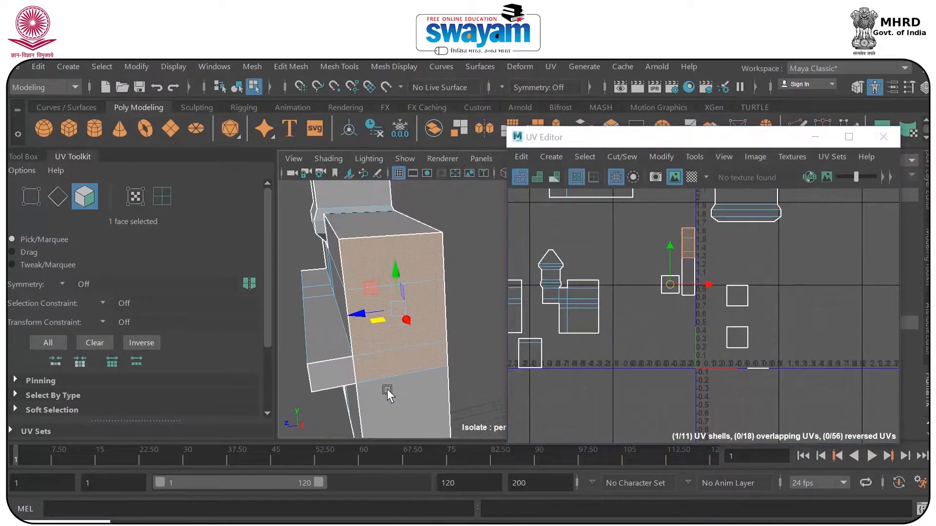
pyautogui.click(668, 214)
pyautogui.click(694, 232)
pyautogui.click(690, 245)
pyautogui.click(669, 284)
pyautogui.moveTo(670, 283); pyautogui.dragTo(673, 257)
pyautogui.scroll(8, 677, 257)
pyautogui.scroll(3, 671, 249)
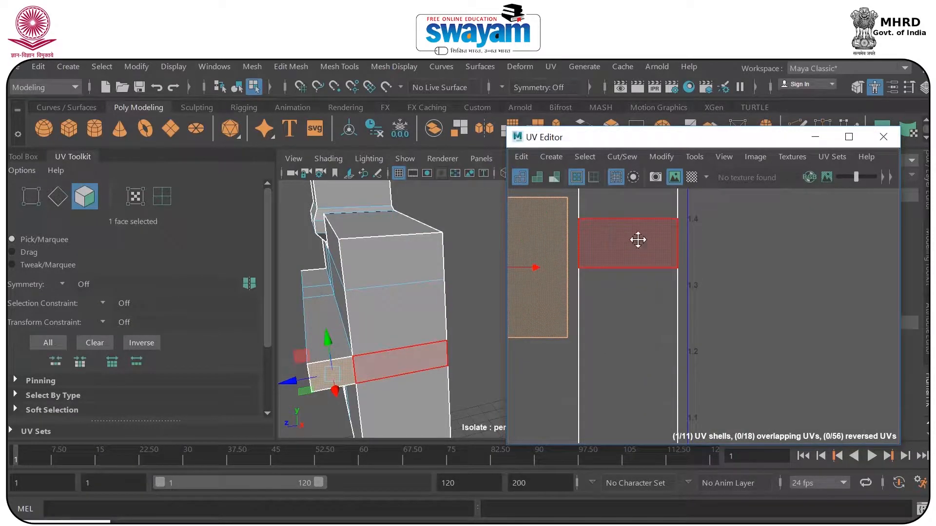
pyautogui.keyDown('alt'); pyautogui.moveTo(637, 239); pyautogui.dragTo(744, 263, button='middle'); pyautogui.keyUp('alt')
# Scale the ledge-end shell down and move it up against the side wall shell's band.
pyautogui.press('r')
pyautogui.moveTo(605, 259); pyautogui.dragTo(629, 291)
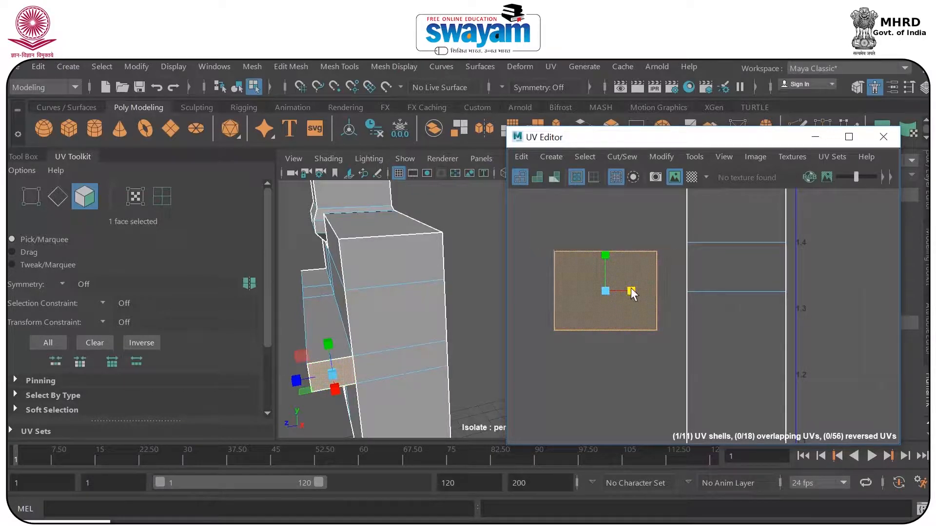
pyautogui.press('e')
pyautogui.press('w')
pyautogui.moveTo(606, 291); pyautogui.dragTo(639, 280)
pyautogui.scroll(4, 682, 254)
pyautogui.scroll(2, 683, 255)
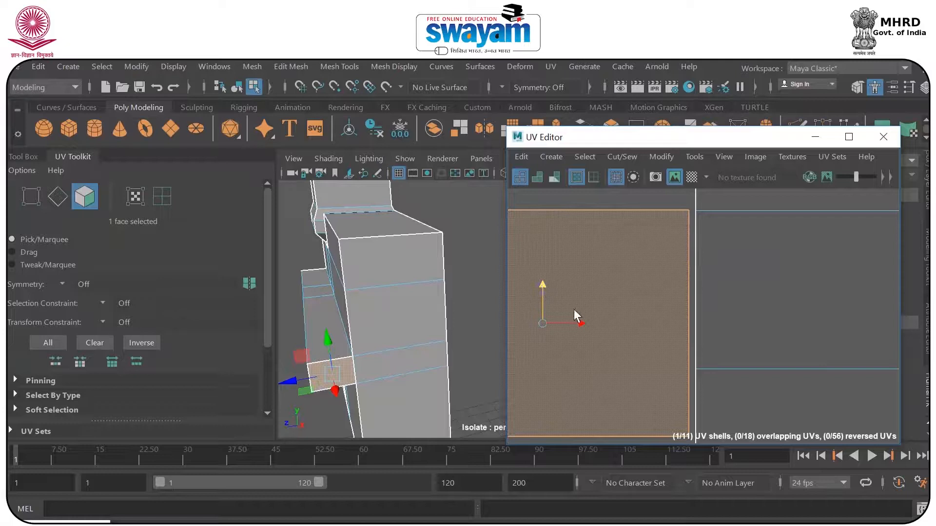
pyautogui.moveTo(582, 325); pyautogui.dragTo(583, 323)
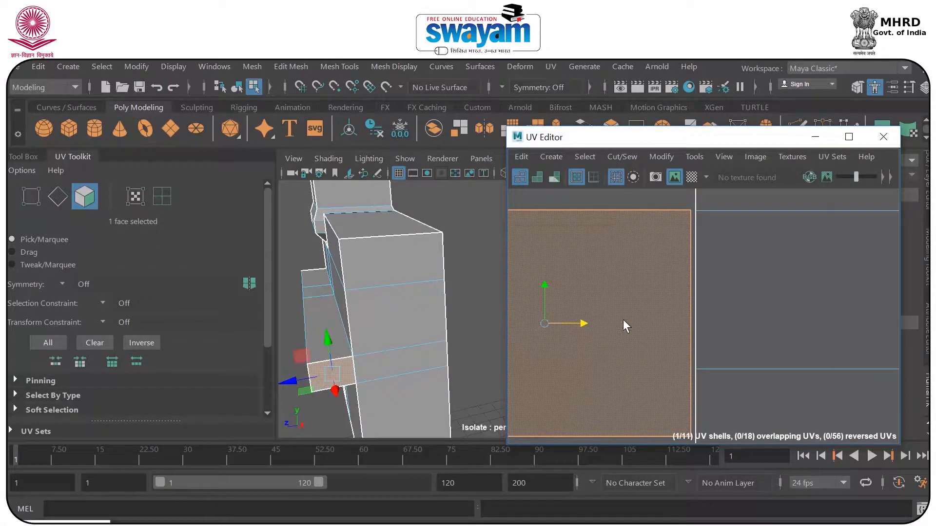
# Select the ledge-end shell's two lower UVs and move them up level with the lower line of the wall band.
pyautogui.scroll(-5, 626, 319)
pyautogui.keyDown('alt'); pyautogui.moveTo(626, 340); pyautogui.dragTo(684, 308, button='middle'); pyautogui.keyUp('alt')
pyautogui.rightClick(683, 309)
pyautogui.moveTo(683, 308); pyautogui.dragTo(748, 309, button='right')
pyautogui.moveTo(549, 325); pyautogui.dragTo(767, 369)
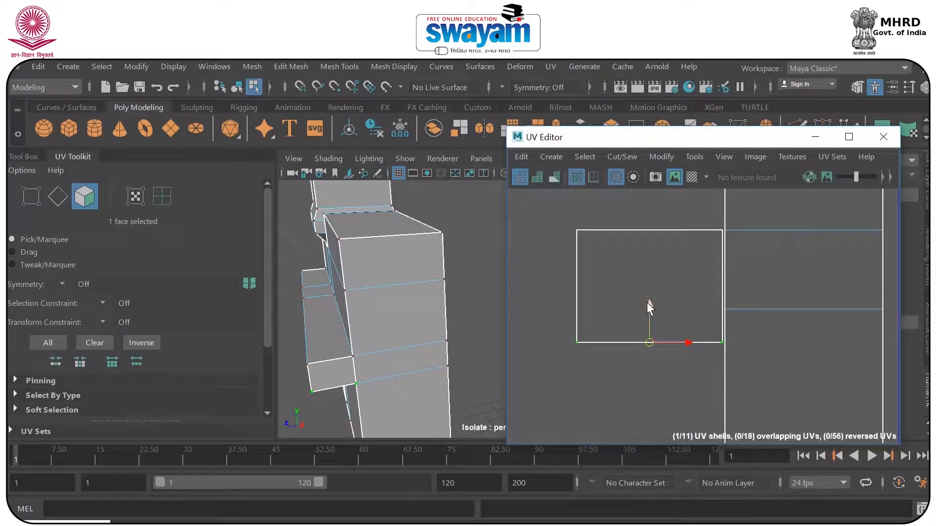
pyautogui.moveTo(650, 303); pyautogui.dragTo(645, 269)
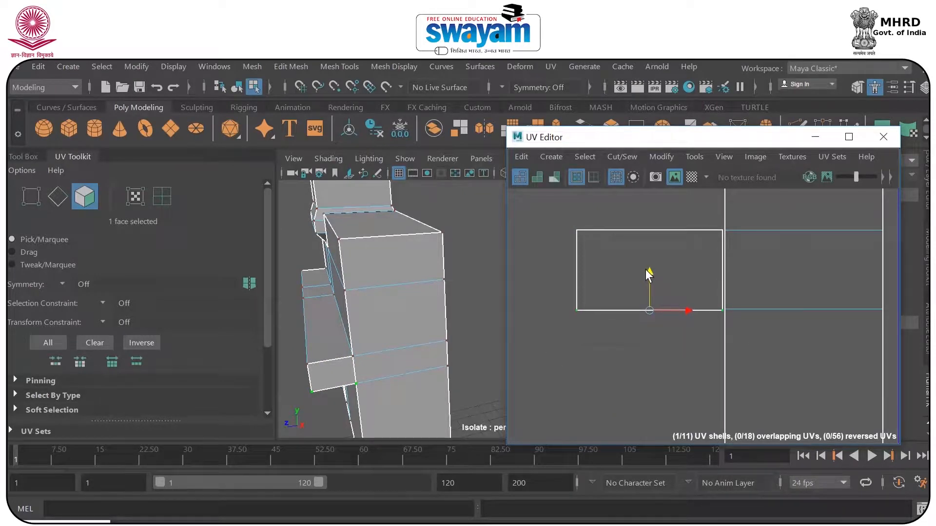
# Select the edge shared by the ledge-end and side wall shells and sew it to join them.
pyautogui.scroll(5, 706, 238)
pyautogui.moveTo(772, 249); pyautogui.dragTo(750, 250, button='right')
pyautogui.moveTo(767, 288); pyautogui.dragTo(765, 268, button='right')
pyautogui.moveTo(760, 231); pyautogui.dragTo(758, 236, button='right')
pyautogui.click(763, 259)
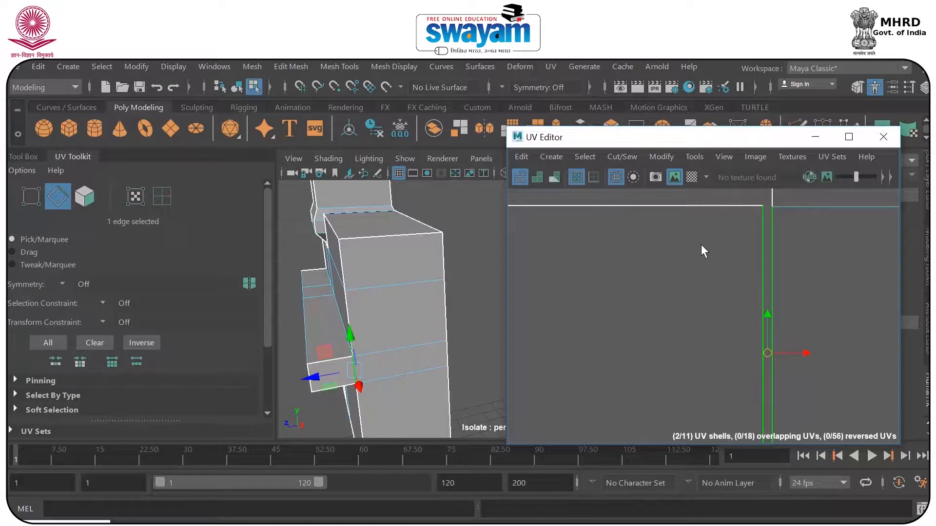
pyautogui.scroll(-3, 701, 244)
pyautogui.click(667, 209)
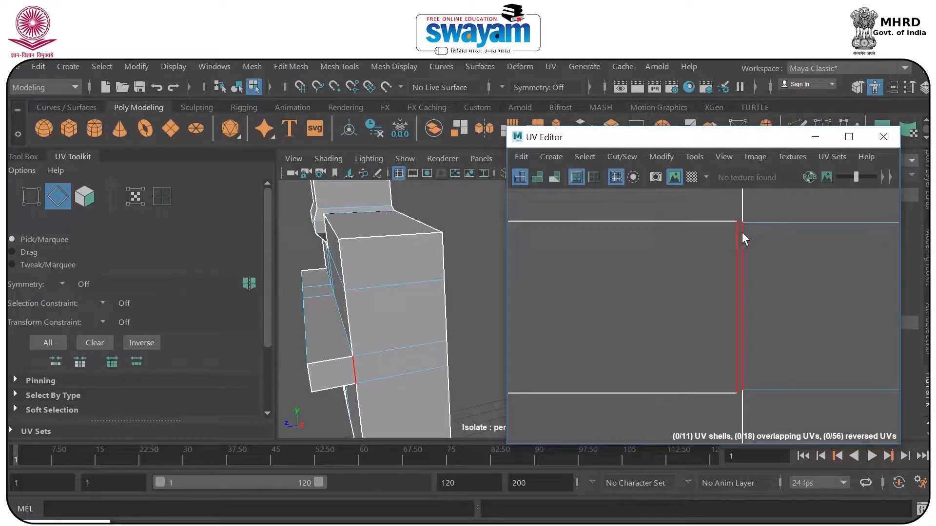
pyautogui.moveTo(722, 242); pyautogui.dragTo(750, 262)
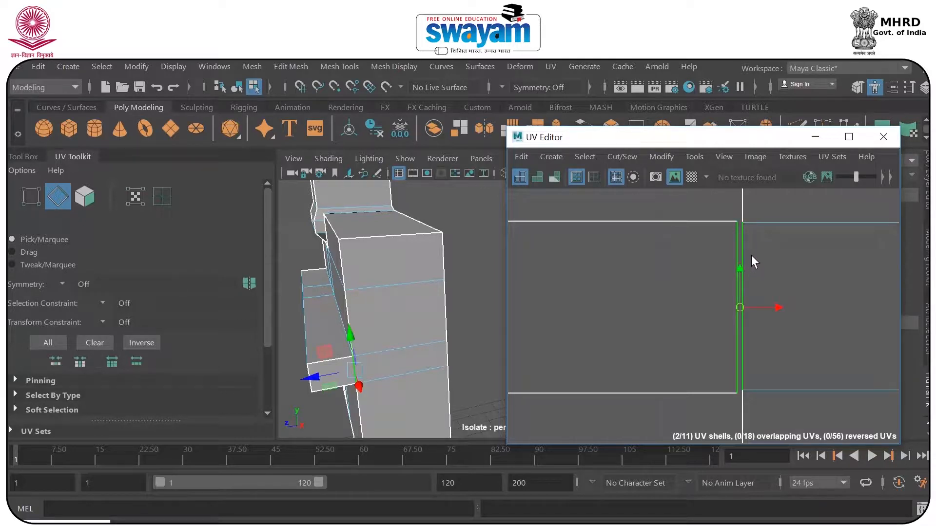
pyautogui.click(619, 158)
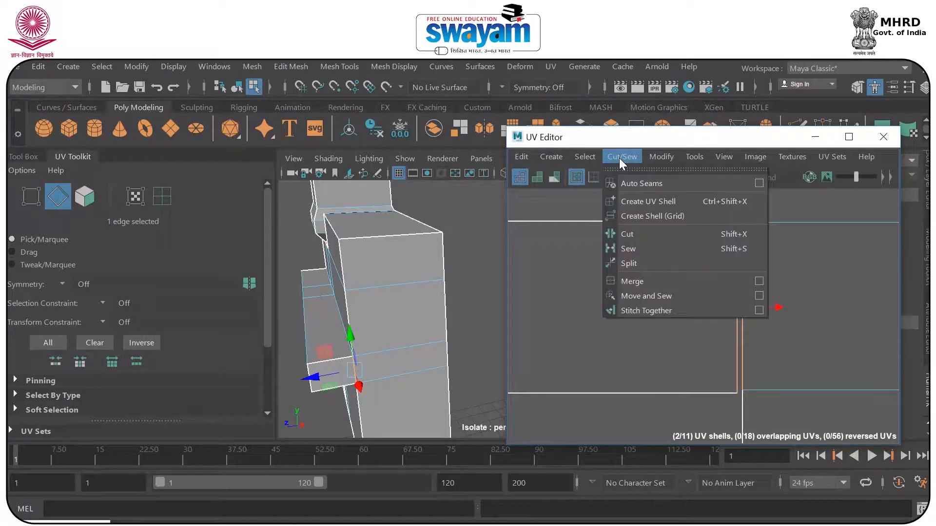
pyautogui.click(644, 251)
pyautogui.press('f')
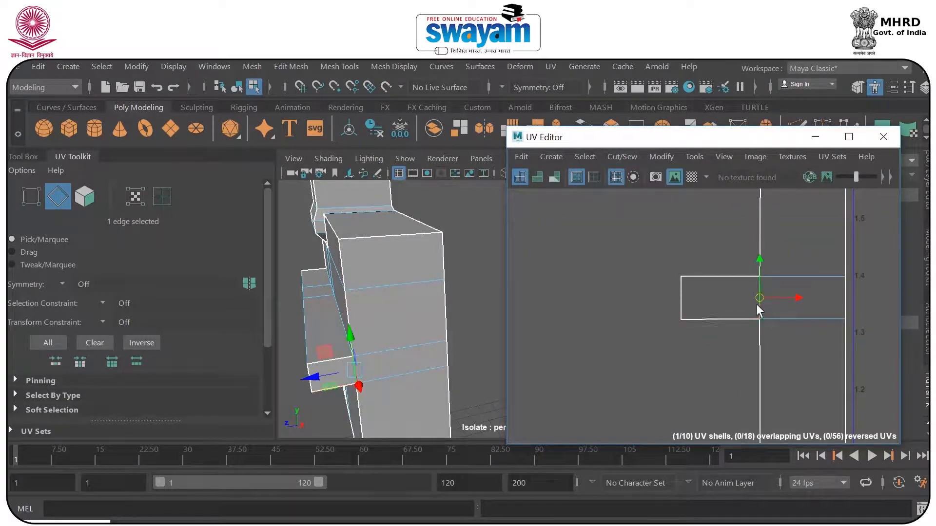
pyautogui.scroll(-5, 759, 322)
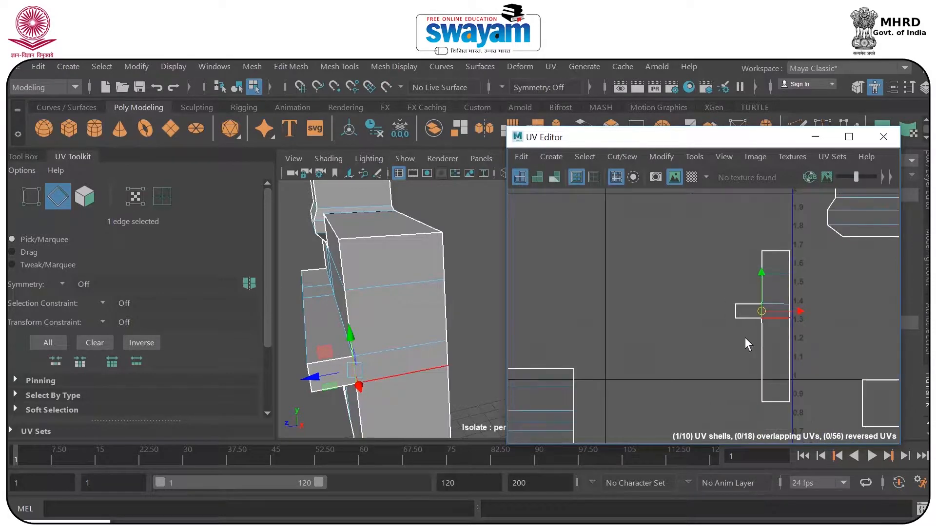
pyautogui.scroll(-6, 745, 302)
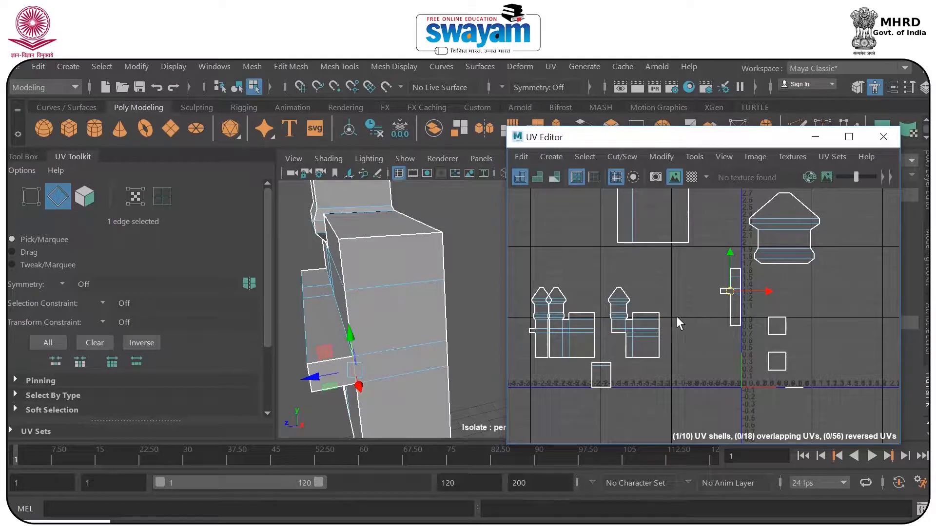
# Show the checker map and examine its squares on the side wall and the ledge's end face.
pyautogui.click(694, 179)
pyautogui.keyDown('alt'); pyautogui.moveTo(342, 365); pyautogui.dragTo(441, 242); pyautogui.keyUp('alt')
pyautogui.scroll(3, 441, 243)
pyautogui.scroll(3, 787, 292)
pyautogui.scroll(6, 674, 274)
pyautogui.scroll(-3, 730, 307)
# Select all UVs of the joined side wall shell and scale it wider until the wall's checker squares look even.
pyautogui.keyDown('alt'); pyautogui.moveTo(745, 303); pyautogui.dragTo(698, 254, button='middle'); pyautogui.keyUp('alt')
pyautogui.moveTo(705, 256); pyautogui.dragTo(773, 249, button='right')
pyautogui.scroll(-2, 773, 249)
pyautogui.click(746, 309)
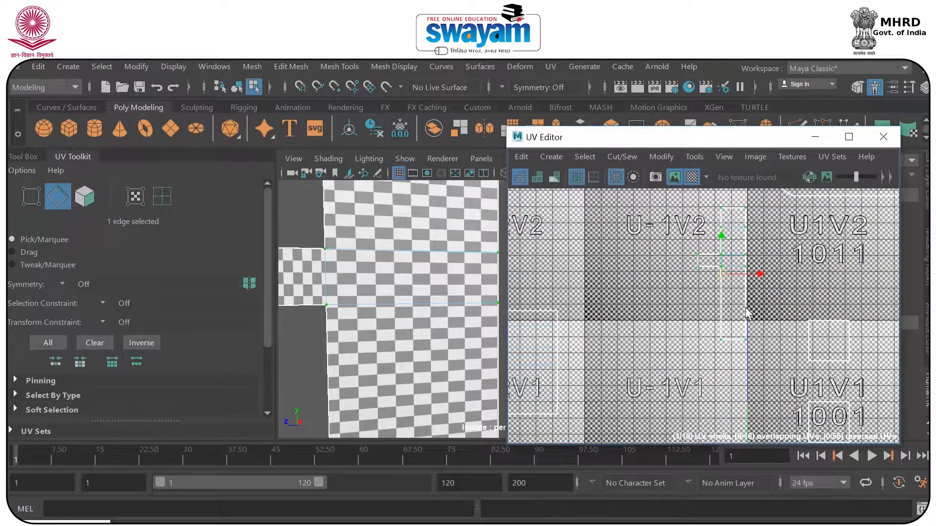
pyautogui.scroll(3, 745, 291)
pyautogui.press('r')
pyautogui.moveTo(741, 263); pyautogui.dragTo(761, 267)
# Select the ledge-end shell's two outer UVs and move them toward the wall until the ledge's end face shows even squares.
pyautogui.keyDown('alt'); pyautogui.moveTo(671, 232); pyautogui.dragTo(713, 275, button='middle'); pyautogui.keyUp('alt')
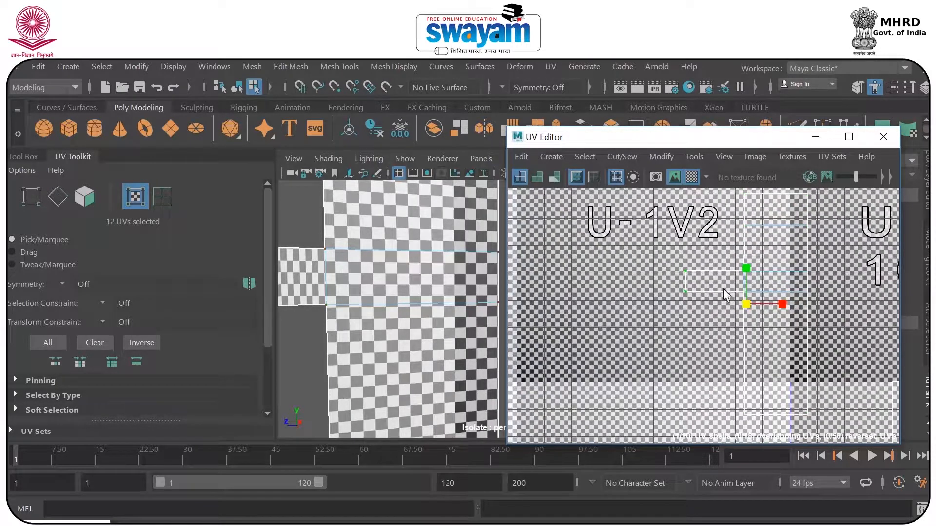
pyautogui.moveTo(726, 281); pyautogui.dragTo(746, 281)
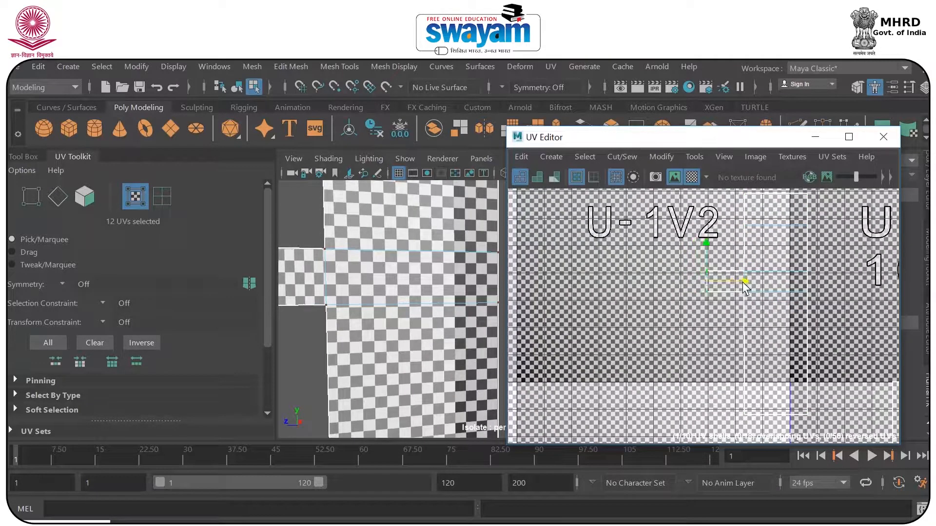
pyautogui.keyDown('alt'); pyautogui.moveTo(531, 291); pyautogui.dragTo(611, 290, button='right'); pyautogui.keyUp('alt')
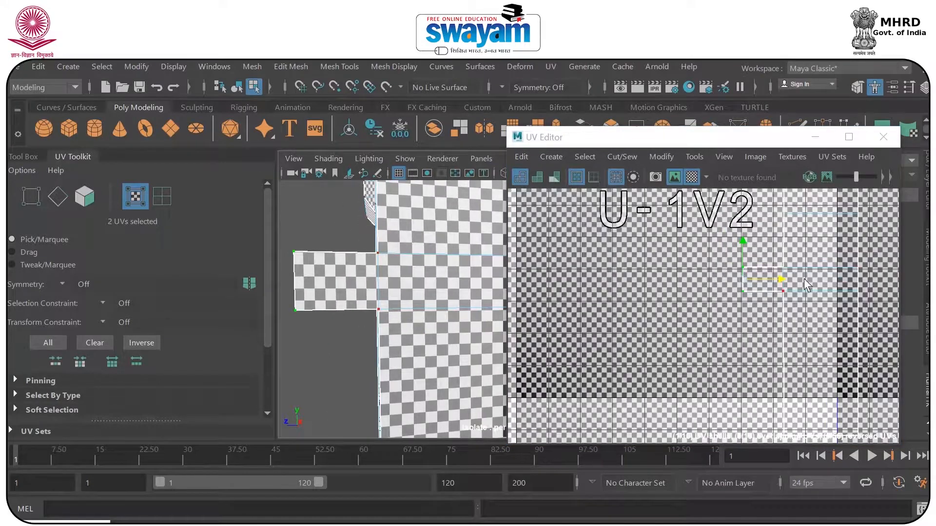
pyautogui.moveTo(782, 280); pyautogui.dragTo(789, 280)
pyautogui.scroll(-6, 653, 273)
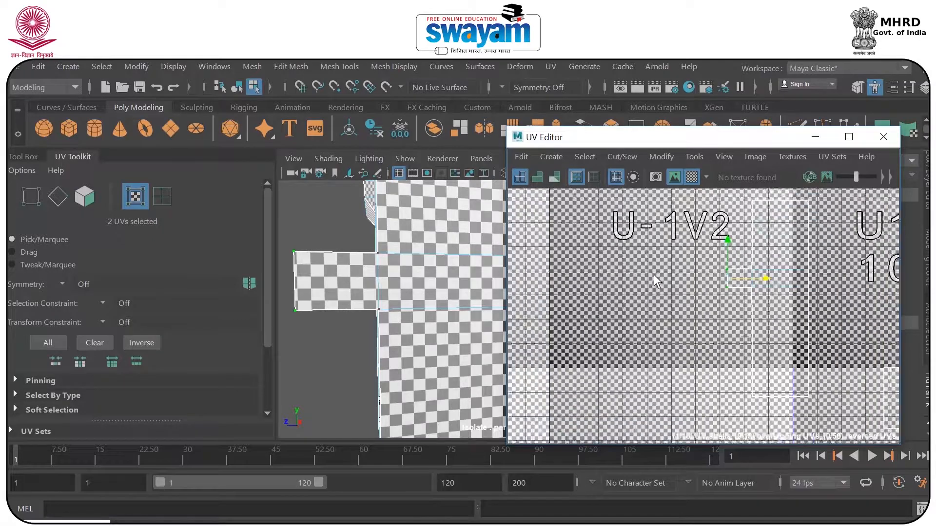
# Examine the checker squares along the front wall and its ledge for stretching.
pyautogui.scroll(-2, 677, 262)
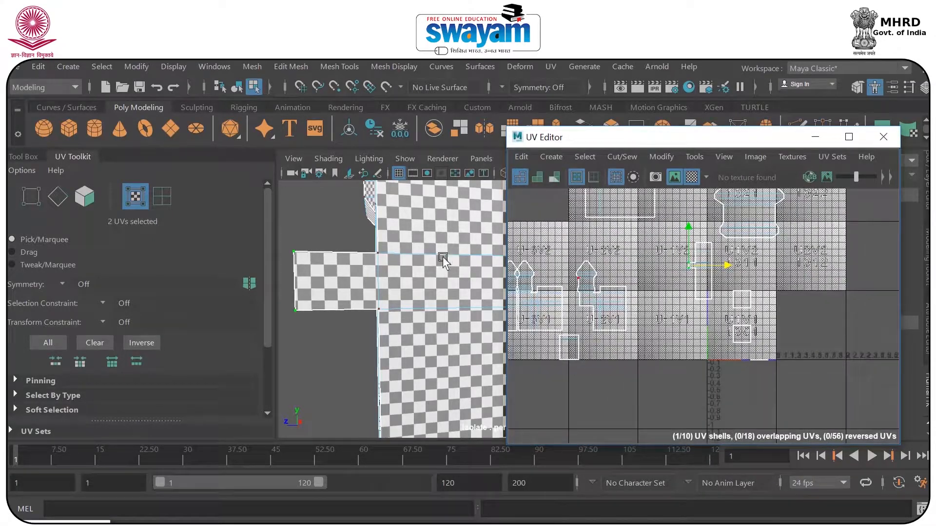
pyautogui.scroll(-10, 442, 260)
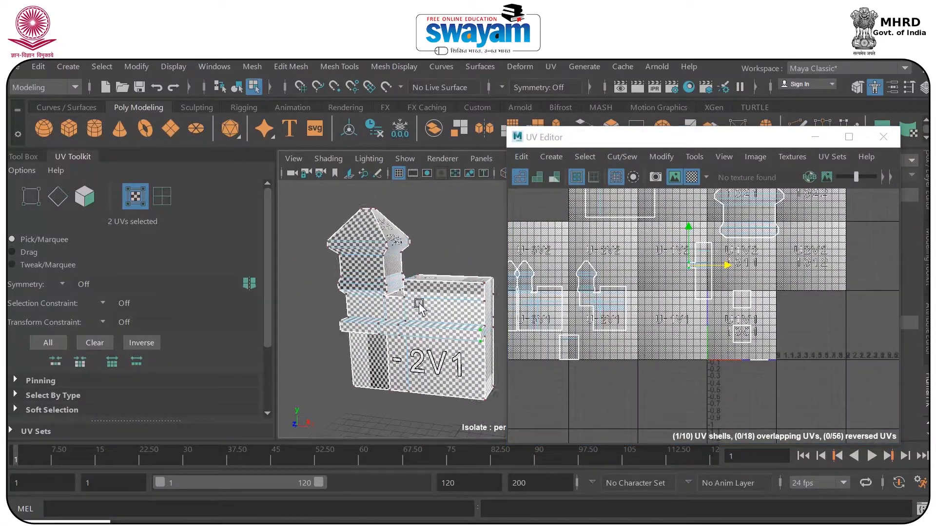
pyautogui.scroll(6, 419, 302)
pyautogui.keyDown('alt'); pyautogui.moveTo(416, 307); pyautogui.dragTo(451, 341); pyautogui.keyUp('alt')
pyautogui.keyDown('alt'); pyautogui.moveTo(451, 341); pyautogui.dragTo(452, 280, button='middle'); pyautogui.keyUp('alt')
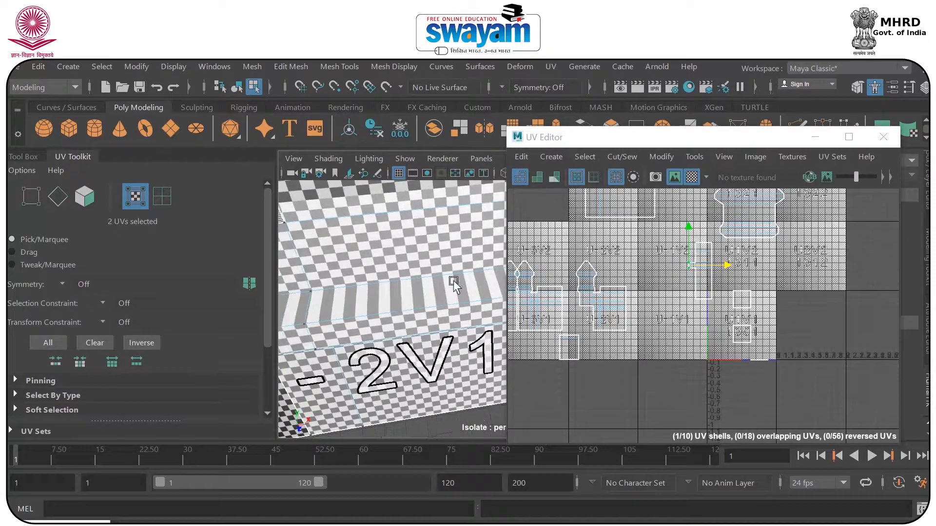
pyautogui.scroll(-5, 401, 302)
pyautogui.moveTo(403, 300); pyautogui.dragTo(414, 193, button='right')
# Select the three stretched faces along the front ledge, locate them in the UV layout and hide the checker map.
pyautogui.click(431, 305)
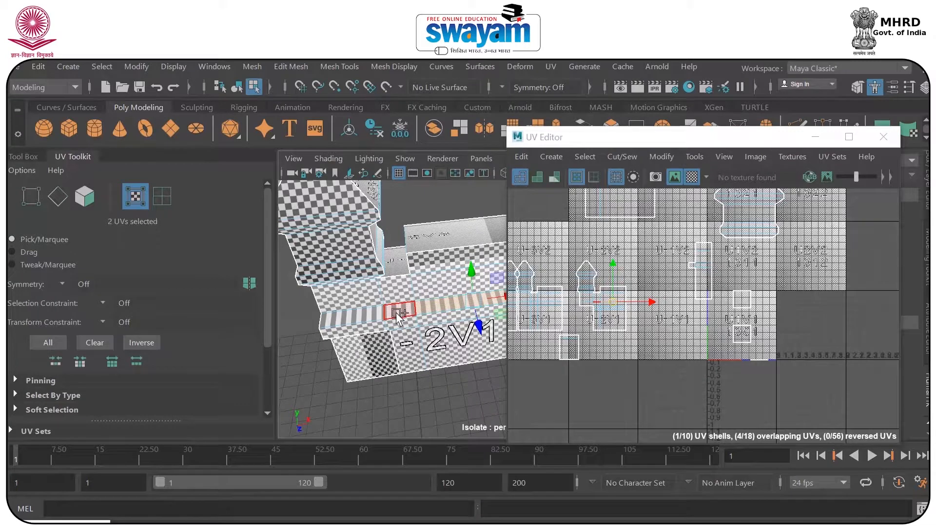
pyautogui.keyDown('shift'); pyautogui.click(398, 310); pyautogui.keyUp('shift')
pyautogui.keyDown('shift'); pyautogui.click(359, 314); pyautogui.keyUp('shift')
pyautogui.press('f')
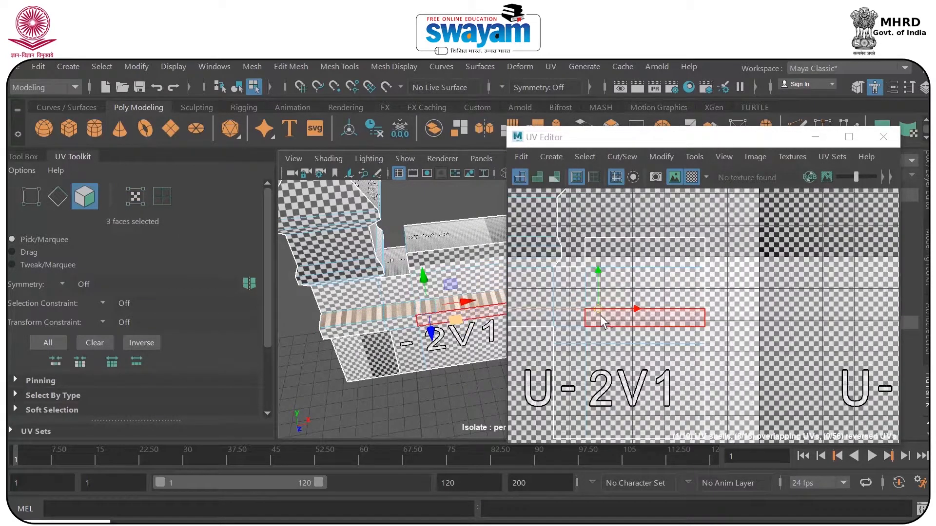
pyautogui.click(692, 177)
pyautogui.keyDown('alt'); pyautogui.moveTo(607, 343); pyautogui.dragTo(711, 302, button='middle'); pyautogui.keyUp('alt')
pyautogui.scroll(2, 674, 264)
pyautogui.moveTo(674, 267); pyautogui.dragTo(727, 264, button='right')
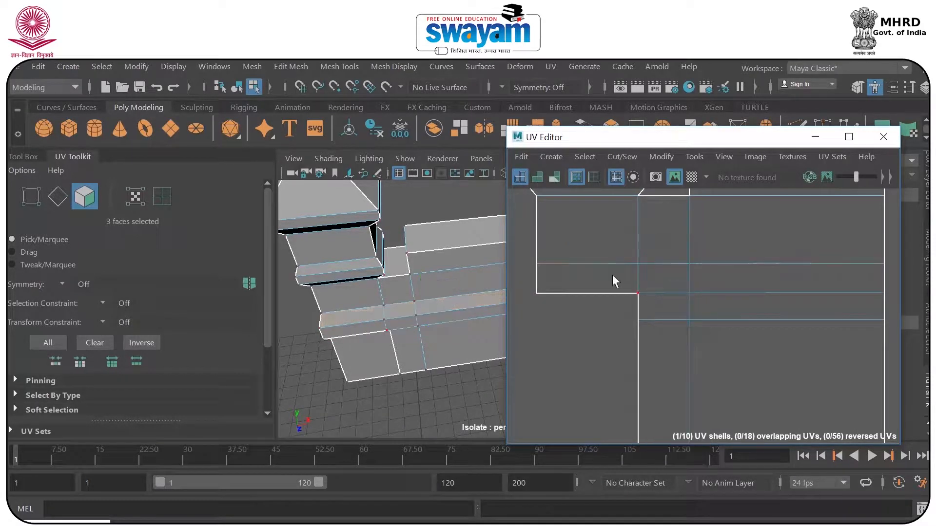
pyautogui.click(536, 263)
pyautogui.scroll(-4, 549, 284)
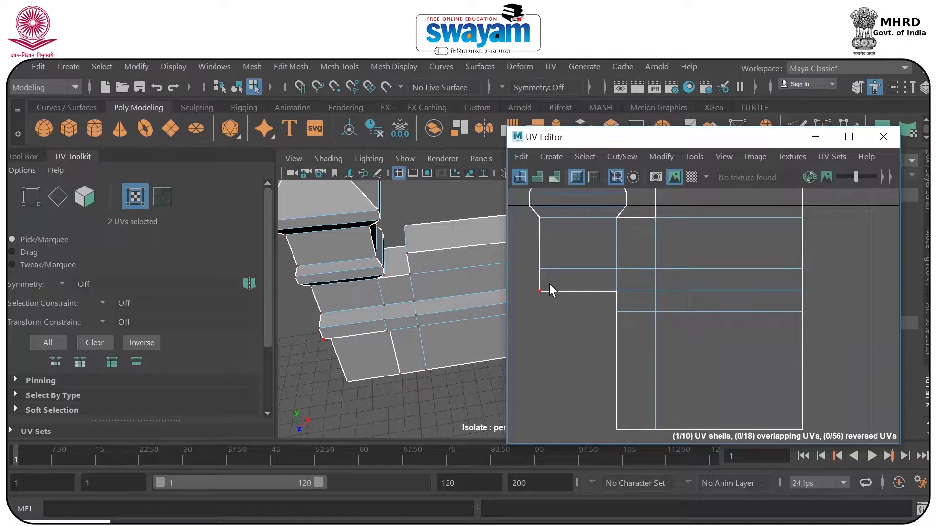
pyautogui.moveTo(536, 284); pyautogui.dragTo(769, 414)
pyautogui.moveTo(645, 321); pyautogui.dragTo(642, 332)
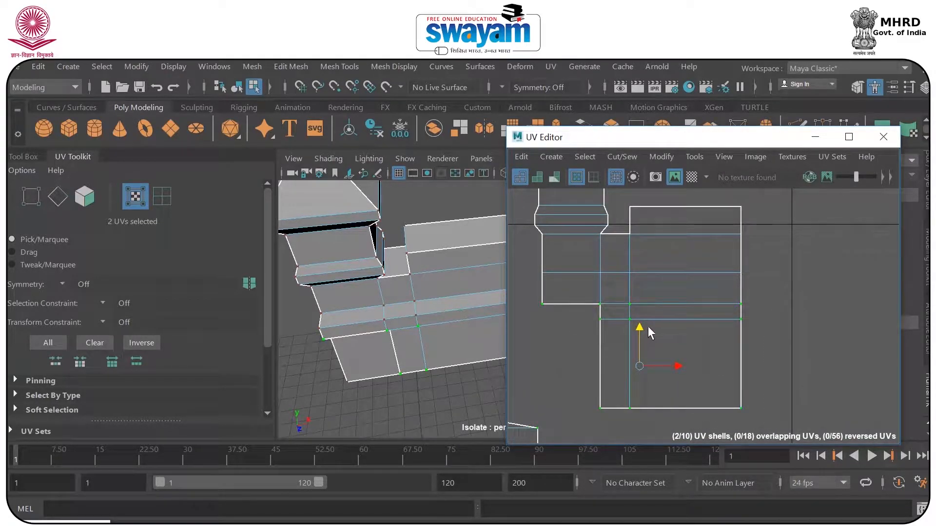
pyautogui.hotkey('ctrl', 'z')
# Move the front wall shell's lower UVs down, then lower the ledge line's four UVs to open up the collapsed ledge face.
pyautogui.moveTo(531, 283); pyautogui.dragTo(765, 399)
pyautogui.moveTo(639, 304); pyautogui.dragTo(637, 321)
pyautogui.scroll(3, 533, 271)
pyautogui.click(548, 276)
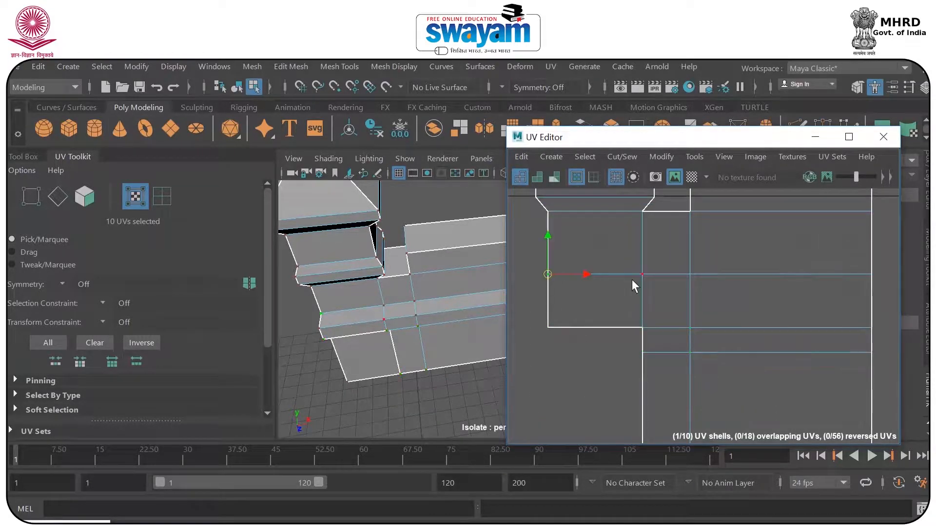
pyautogui.keyDown('shift'); pyautogui.click(641, 273); pyautogui.keyUp('shift')
pyautogui.keyDown('shift'); pyautogui.click(689, 274); pyautogui.keyUp('shift')
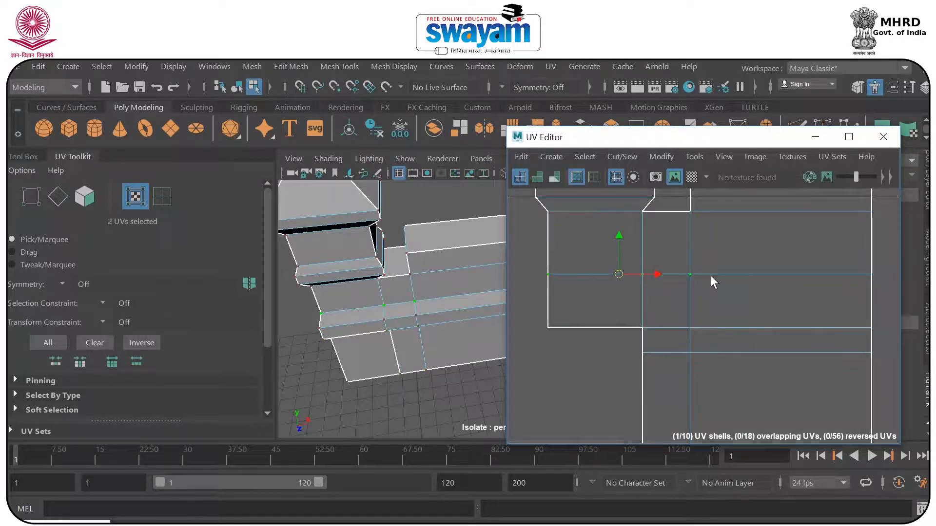
pyautogui.keyDown('shift'); pyautogui.click(869, 274); pyautogui.keyUp('shift')
pyautogui.moveTo(707, 239); pyautogui.dragTo(708, 266)
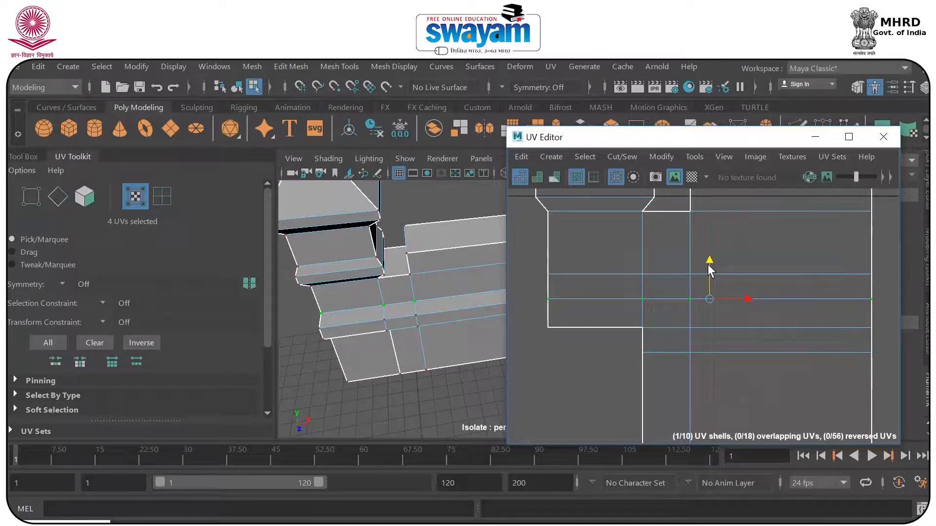
# Reposition the ledge's horizontal UV rows one by one to even out the spacing of its bands.
pyautogui.scroll(-2, 647, 289)
pyautogui.moveTo(581, 277); pyautogui.dragTo(584, 280)
pyautogui.keyDown('alt'); pyautogui.moveTo(419, 306); pyautogui.dragTo(427, 296); pyautogui.keyUp('alt')
pyautogui.moveTo(563, 289); pyautogui.dragTo(777, 304)
pyautogui.moveTo(695, 262); pyautogui.dragTo(694, 231)
pyautogui.moveTo(634, 292); pyautogui.dragTo(844, 294)
pyautogui.moveTo(693, 245); pyautogui.dragTo(689, 263)
pyautogui.moveTo(592, 267); pyautogui.dragTo(837, 272)
pyautogui.moveTo(695, 229); pyautogui.dragTo(696, 237)
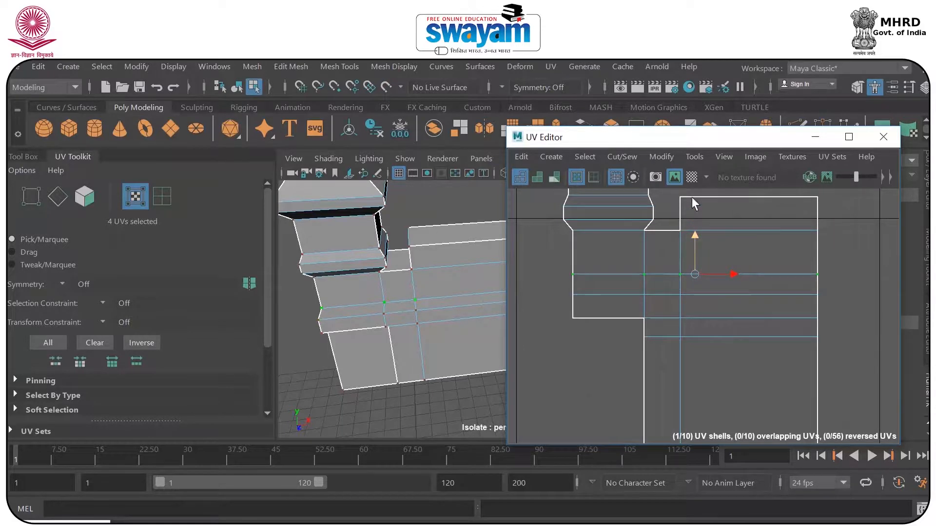
# Show the checker map and raise the ledge's upper UV row until the squares on its front faces look even.
pyautogui.click(691, 177)
pyautogui.keyDown('alt'); pyautogui.moveTo(384, 328); pyautogui.dragTo(400, 301); pyautogui.keyUp('alt')
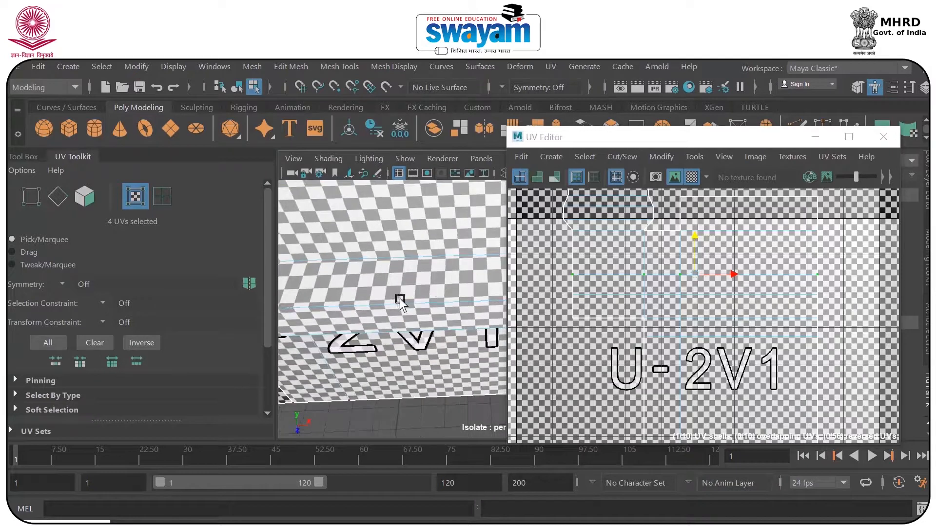
pyautogui.scroll(3, 599, 281)
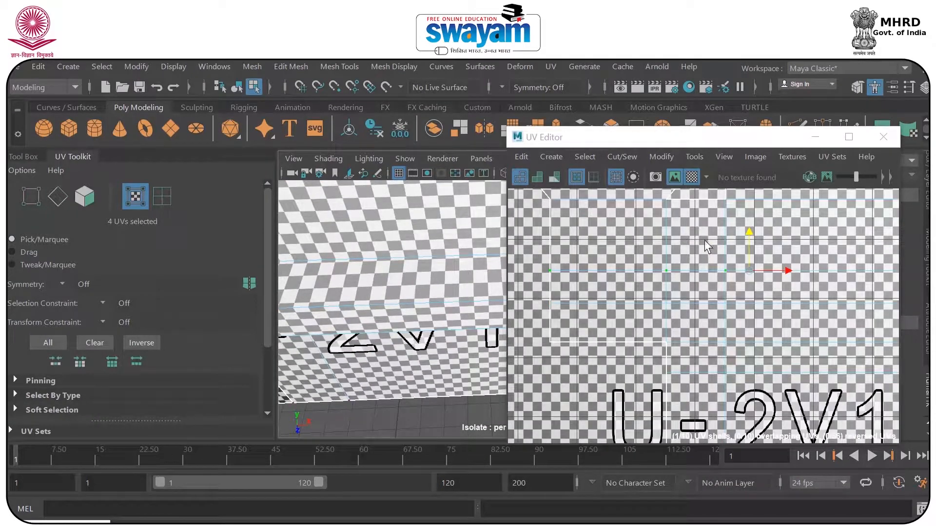
pyautogui.moveTo(746, 234); pyautogui.dragTo(750, 225)
pyautogui.scroll(-2, 747, 227)
pyautogui.click(377, 260)
pyautogui.moveTo(376, 260)
pyautogui.keyDown('alt'); pyautogui.mouseDown()
pyautogui.moveTo(382, 246)
pyautogui.moveTo(395, 286)
pyautogui.moveTo(386, 252)
pyautogui.mouseUp(); pyautogui.keyUp('alt')
pyautogui.moveTo(747, 220); pyautogui.dragTo(744, 219)
pyautogui.moveTo(411, 309)
pyautogui.keyDown('alt'); pyautogui.mouseDown()
pyautogui.moveTo(401, 334)
pyautogui.moveTo(399, 312)
pyautogui.mouseUp(); pyautogui.keyUp('alt')
# Select the ten UVs of the ledge's lower rows and wall base, move them slightly up and compare with the checker map.
pyautogui.moveTo(578, 308); pyautogui.dragTo(786, 333)
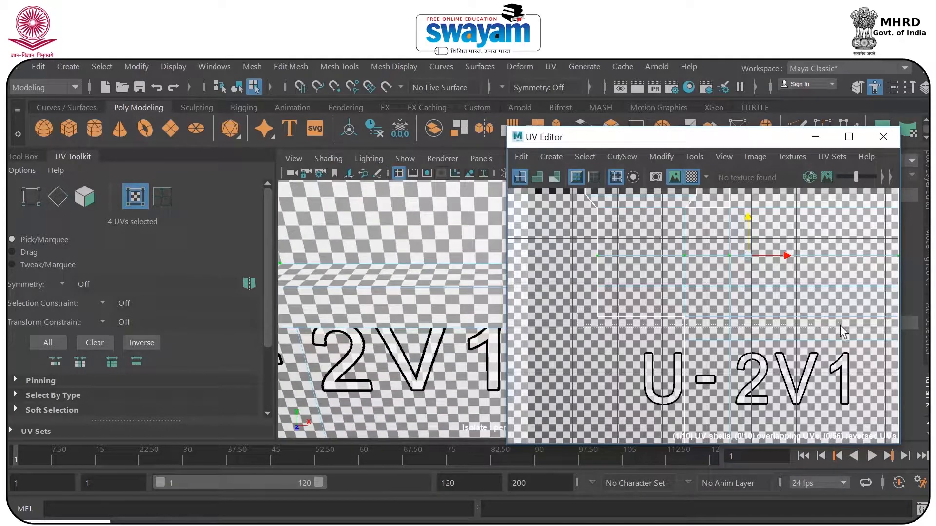
pyautogui.moveTo(852, 349); pyautogui.dragTo(852, 349)
pyautogui.click(692, 177)
pyautogui.press('f')
pyautogui.scroll(-3, 734, 296)
pyautogui.moveTo(672, 301); pyautogui.dragTo(813, 336)
pyautogui.keyDown('alt'); pyautogui.moveTo(773, 336); pyautogui.dragTo(716, 317, button='middle'); pyautogui.keyUp('alt')
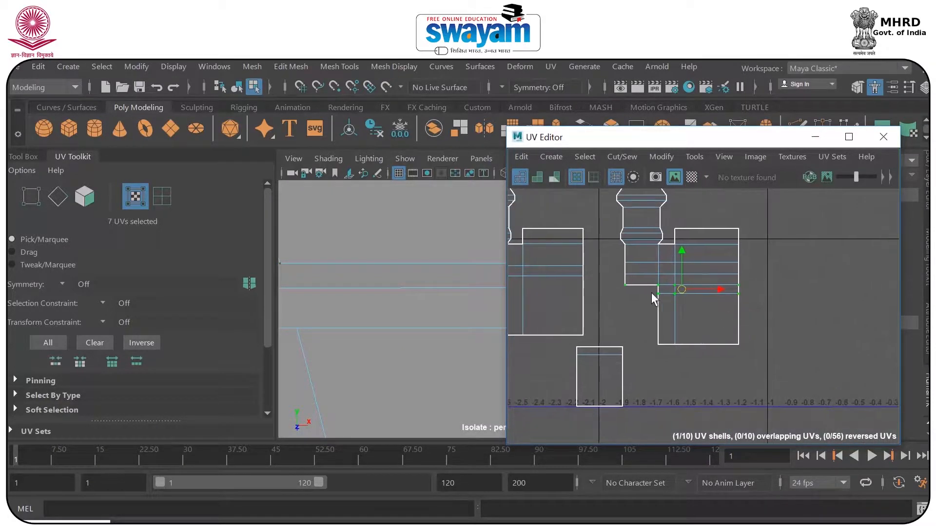
pyautogui.moveTo(612, 279); pyautogui.dragTo(757, 298)
pyautogui.moveTo(766, 367); pyautogui.dragTo(689, 355)
pyautogui.keyDown('shift'); pyautogui.moveTo(648, 327); pyautogui.dragTo(747, 367); pyautogui.keyUp('shift')
pyautogui.scroll(3, 691, 309)
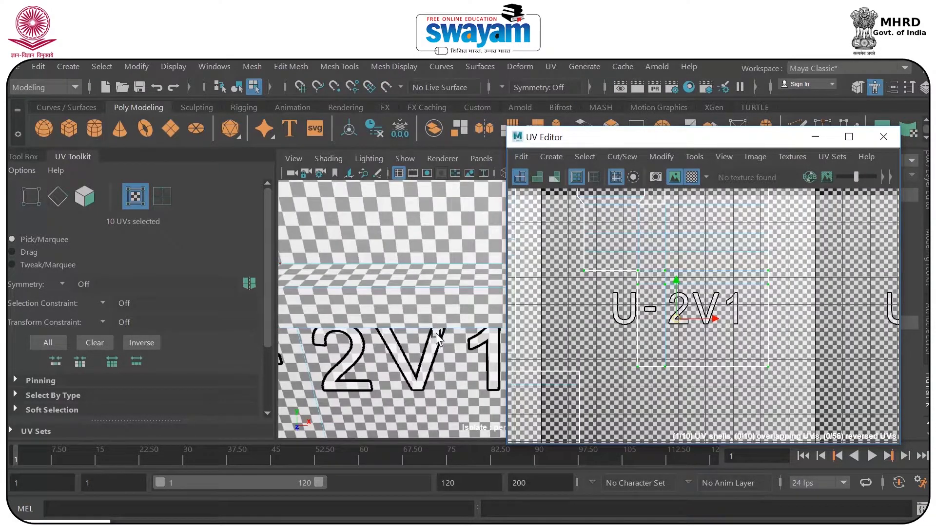
pyautogui.keyDown('alt'); pyautogui.moveTo(433, 329); pyautogui.dragTo(434, 314); pyautogui.keyUp('alt')
pyautogui.moveTo(678, 285); pyautogui.dragTo(680, 283)
pyautogui.keyDown('alt'); pyautogui.moveTo(474, 322); pyautogui.dragTo(467, 354); pyautogui.keyUp('alt')
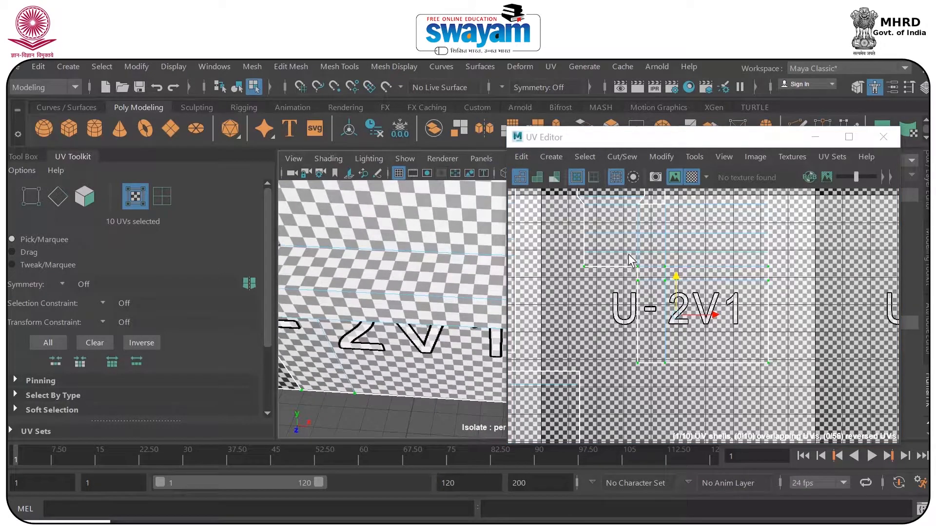
# Nudge the eleven UVs of the ledge's three lower rows vertically to refine the squares, and save the scene.
pyautogui.scroll(2, 628, 253)
pyautogui.moveTo(832, 298); pyautogui.dragTo(832, 297)
pyautogui.keyDown('alt'); pyautogui.moveTo(385, 256); pyautogui.dragTo(397, 229); pyautogui.keyUp('alt')
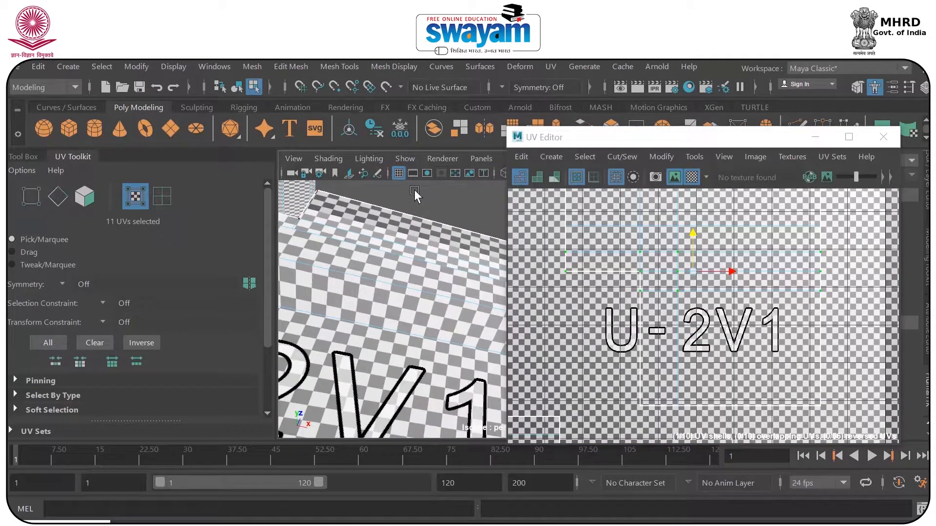
pyautogui.scroll(-4, 397, 231)
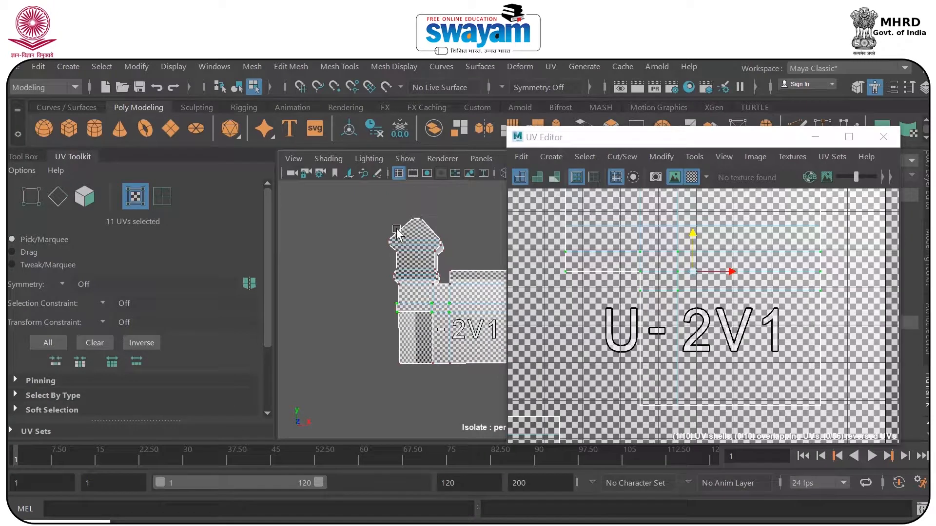
pyautogui.hotkey('ctrl', 's')
# Minimize the UV Editor and examine the checker squares across the ledge, walls and tower.
pyautogui.click(446, 314)
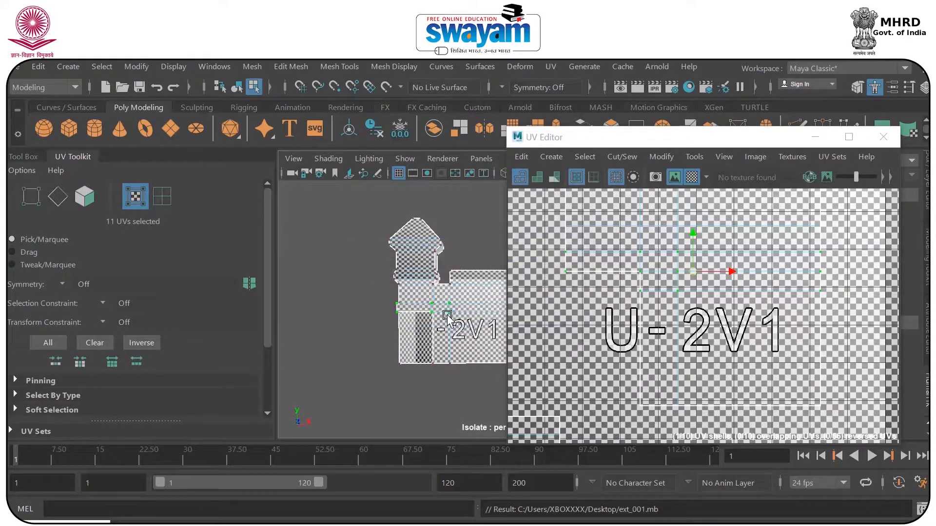
pyautogui.click(815, 137)
pyautogui.keyDown('alt'); pyautogui.moveTo(477, 317); pyautogui.dragTo(467, 276); pyautogui.keyUp('alt')
pyautogui.scroll(5, 499, 302)
pyautogui.scroll(-5, 499, 302)
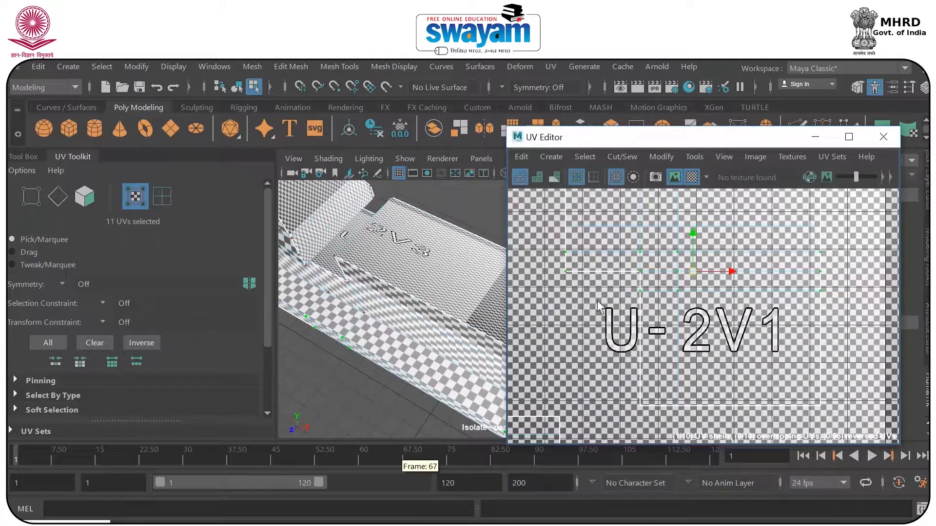
pyautogui.keyDown('alt'); pyautogui.moveTo(363, 309); pyautogui.dragTo(361, 303); pyautogui.keyUp('alt')
pyautogui.moveTo(361, 303); pyautogui.dragTo(367, 181, button='right')
pyautogui.click(349, 286)
pyautogui.keyDown('alt'); pyautogui.moveTo(349, 285); pyautogui.dragTo(384, 292); pyautogui.keyUp('alt')
# Select the seven faces of the tower's side from the roof down to the base, undoing the extra pick.
pyautogui.click(382, 266)
pyautogui.scroll(3, 381, 266)
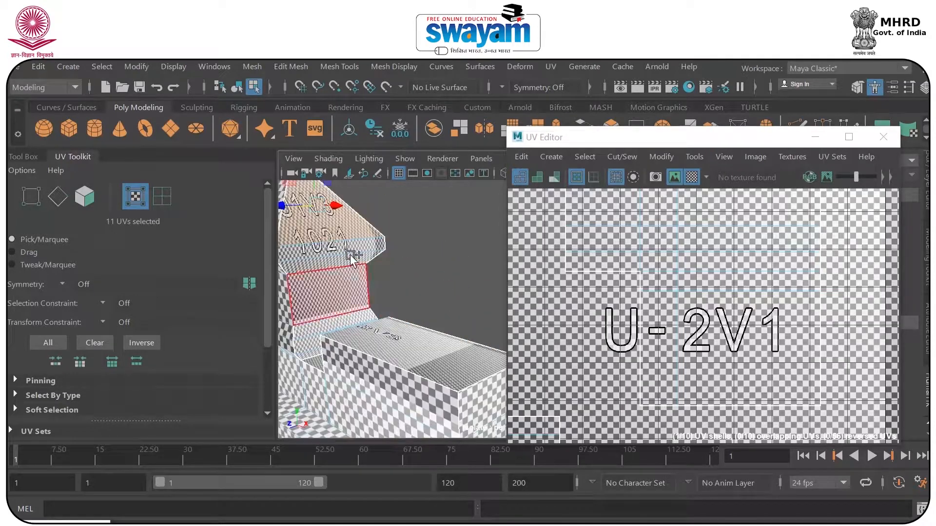
pyautogui.keyDown('shift'); pyautogui.click(345, 249); pyautogui.keyUp('shift')
pyautogui.keyDown('shift'); pyautogui.click(339, 260); pyautogui.keyUp('shift')
pyautogui.keyDown('shift'); pyautogui.click(323, 297); pyautogui.keyUp('shift')
pyautogui.keyDown('shift'); pyautogui.click(317, 331); pyautogui.keyUp('shift')
pyautogui.keyDown('shift'); pyautogui.click(310, 345); pyautogui.keyUp('shift')
pyautogui.keyDown('shift'); pyautogui.click(310, 352); pyautogui.keyUp('shift')
pyautogui.hotkey('ctrl', 'z')
# Move the selected tower-side shell over the left tower outline in tile U-3 and scale it down to roughly match.
pyautogui.keyDown('alt'); pyautogui.moveTo(332, 370); pyautogui.dragTo(388, 355); pyautogui.keyUp('alt')
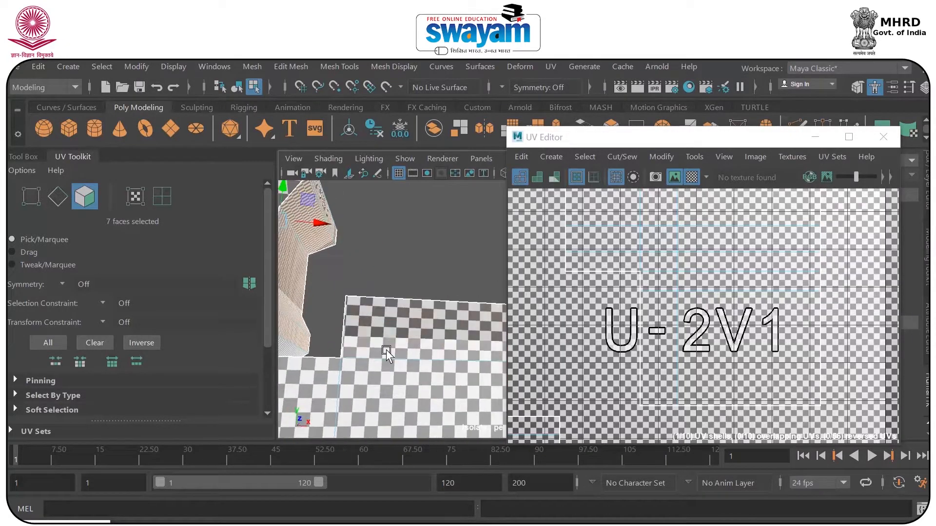
pyautogui.keyDown('shift'); pyautogui.click(390, 332); pyautogui.keyUp('shift')
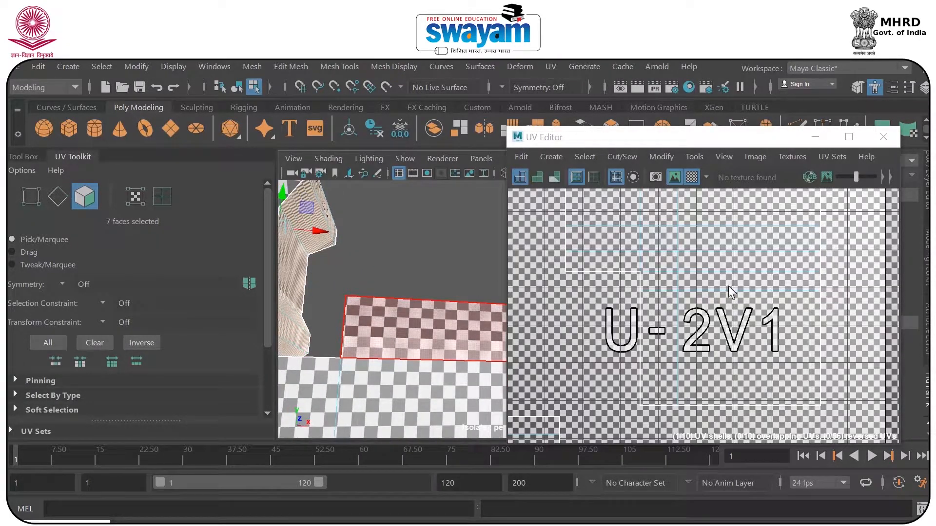
pyautogui.scroll(-12, 728, 295)
pyautogui.keyDown('alt'); pyautogui.moveTo(797, 248); pyautogui.dragTo(637, 337, button='middle'); pyautogui.keyUp('alt')
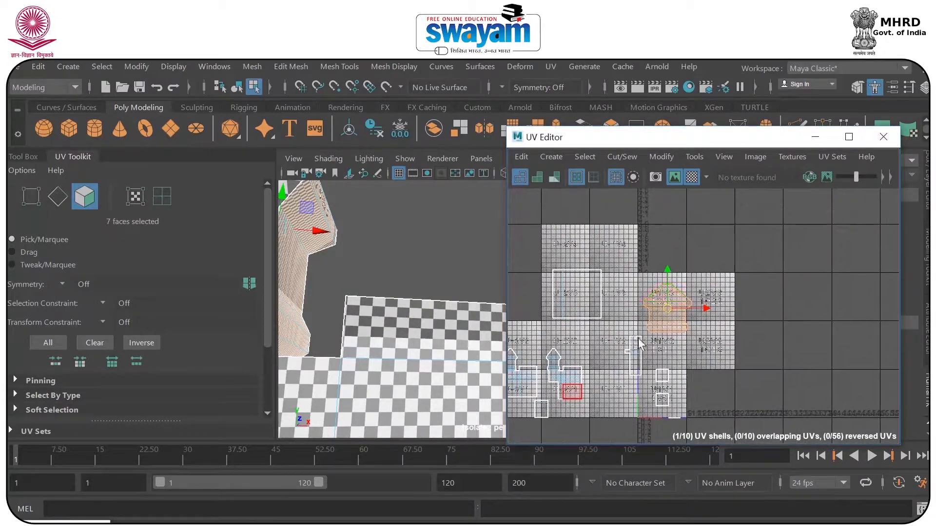
pyautogui.scroll(5, 692, 296)
pyautogui.keyDown('alt'); pyautogui.moveTo(684, 311); pyautogui.dragTo(818, 235, button='middle'); pyautogui.keyUp('alt')
pyautogui.moveTo(784, 238); pyautogui.dragTo(622, 314)
pyautogui.keyDown('alt'); pyautogui.moveTo(621, 313); pyautogui.dragTo(724, 259, button='middle'); pyautogui.keyUp('alt')
pyautogui.moveTo(724, 260); pyautogui.dragTo(567, 254)
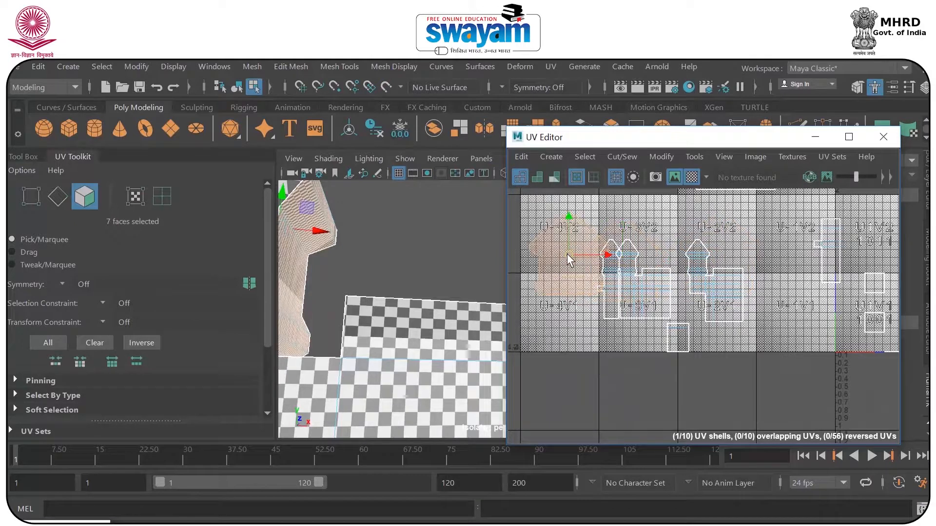
pyautogui.scroll(4, 567, 253)
pyautogui.keyDown('alt'); pyautogui.moveTo(566, 254); pyautogui.dragTo(618, 266, button='middle'); pyautogui.keyUp('alt')
pyautogui.moveTo(618, 265); pyautogui.dragTo(710, 270)
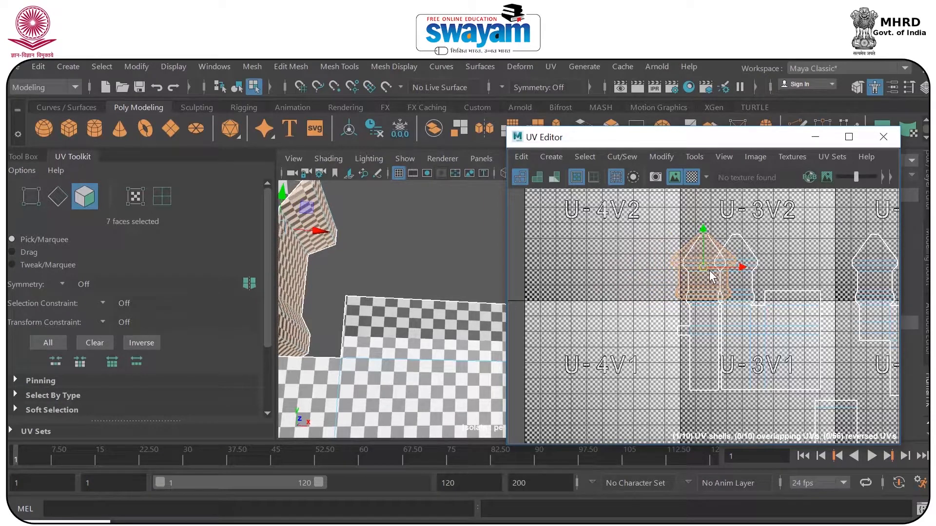
# Hide the checker map and scale the tower-side shell slightly smaller against the white tower outline.
pyautogui.press('f')
pyautogui.click(692, 177)
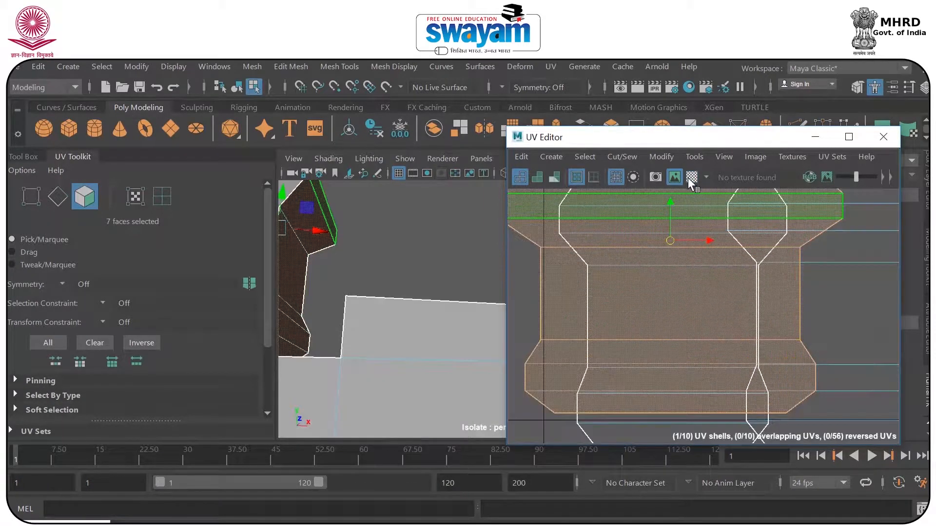
pyautogui.scroll(-3, 721, 270)
pyautogui.keyDown('alt'); pyautogui.moveTo(722, 270); pyautogui.dragTo(700, 343, button='middle'); pyautogui.keyUp('alt')
pyautogui.press('r')
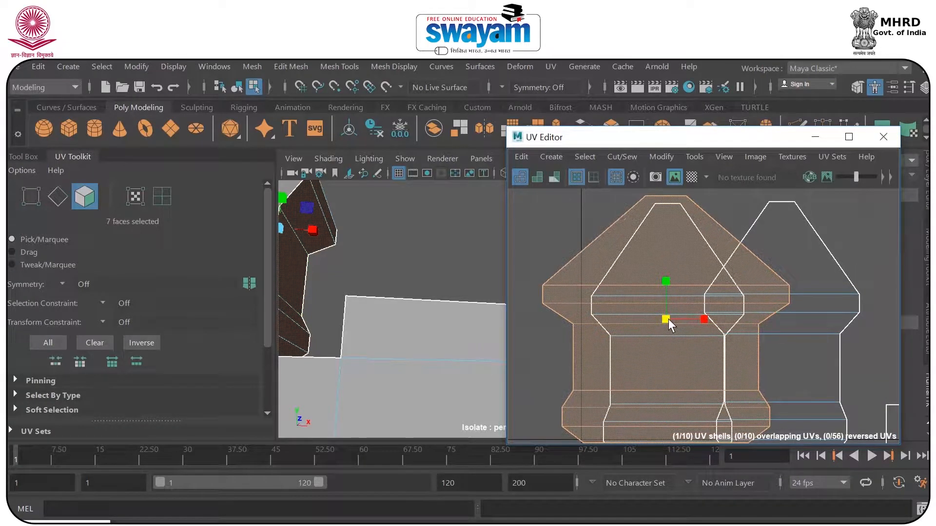
pyautogui.moveTo(668, 319); pyautogui.dragTo(666, 318)
# Move the tower-side shell over the tower outline in tile U-3 and narrow it horizontally to match the outline's width.
pyautogui.press('w')
pyautogui.keyDown('alt'); pyautogui.moveTo(681, 306); pyautogui.dragTo(671, 277, button='middle'); pyautogui.keyUp('alt')
pyautogui.moveTo(654, 252); pyautogui.dragTo(654, 255)
pyautogui.keyDown('alt'); pyautogui.moveTo(671, 268); pyautogui.dragTo(665, 300, button='middle'); pyautogui.keyUp('alt')
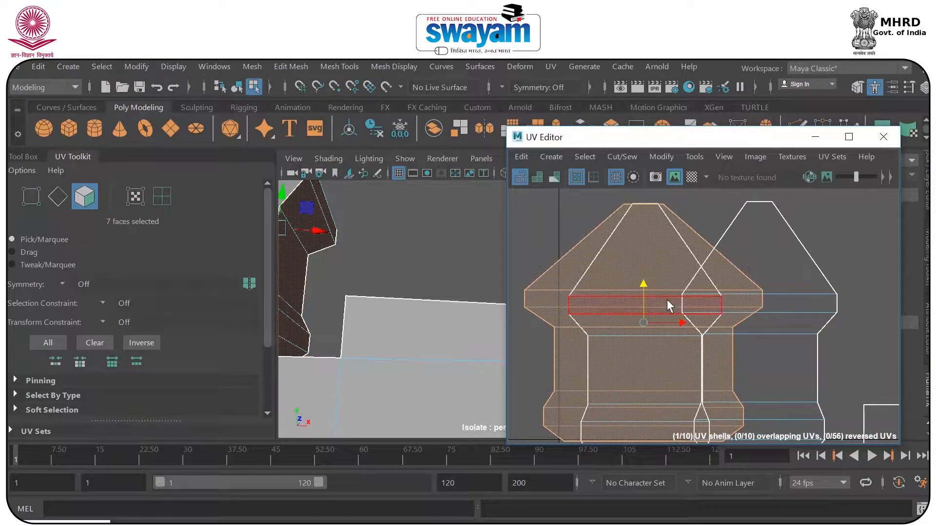
pyautogui.moveTo(680, 323); pyautogui.dragTo(665, 318)
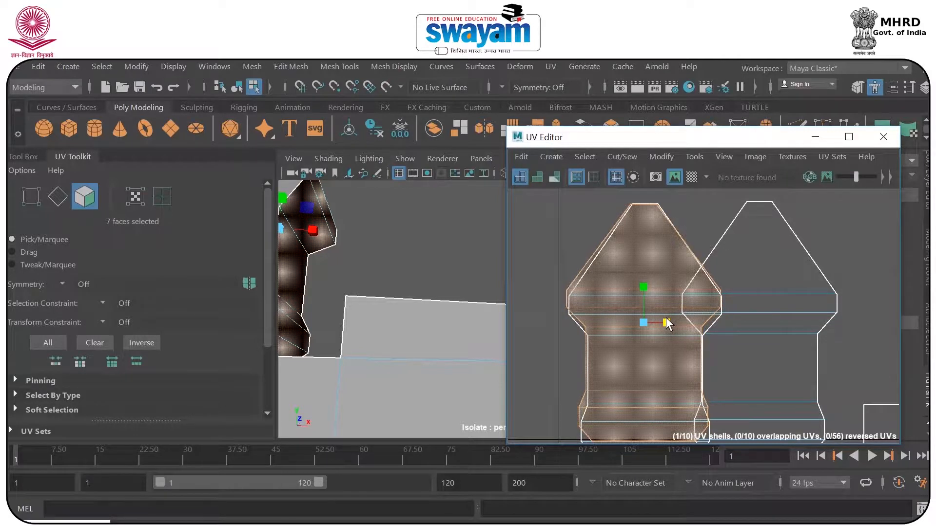
pyautogui.moveTo(642, 289); pyautogui.dragTo(642, 291)
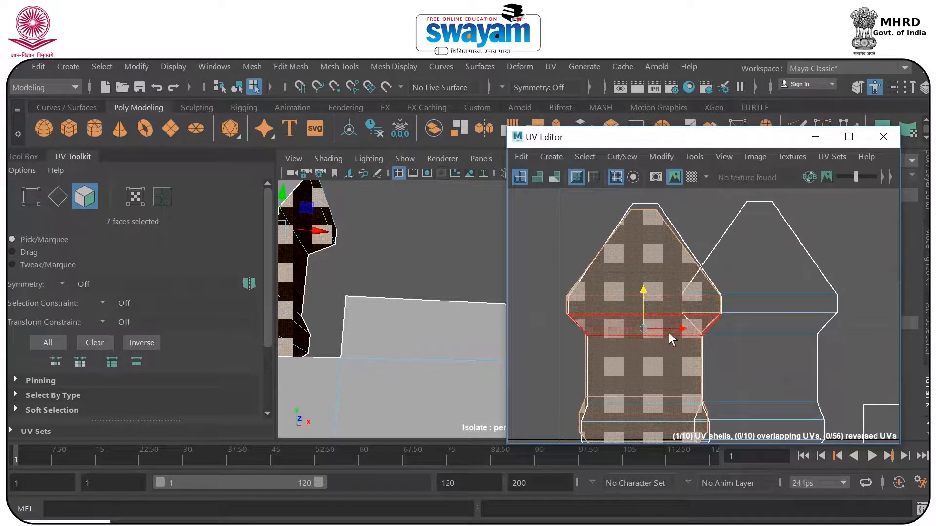
pyautogui.moveTo(673, 328); pyautogui.dragTo(674, 327)
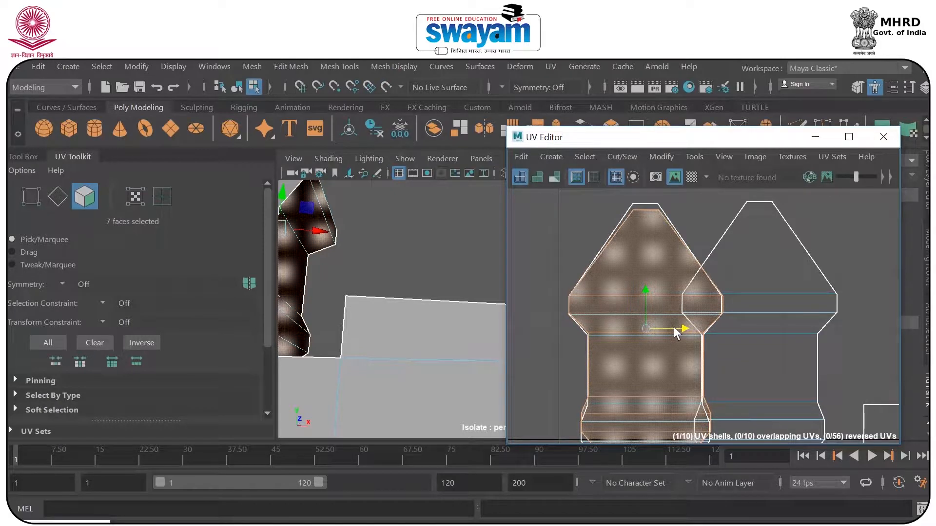
# Show the checker map and examine the squares around the tower side, the walls and the raised block.
pyautogui.scroll(-1, 674, 327)
pyautogui.click(692, 177)
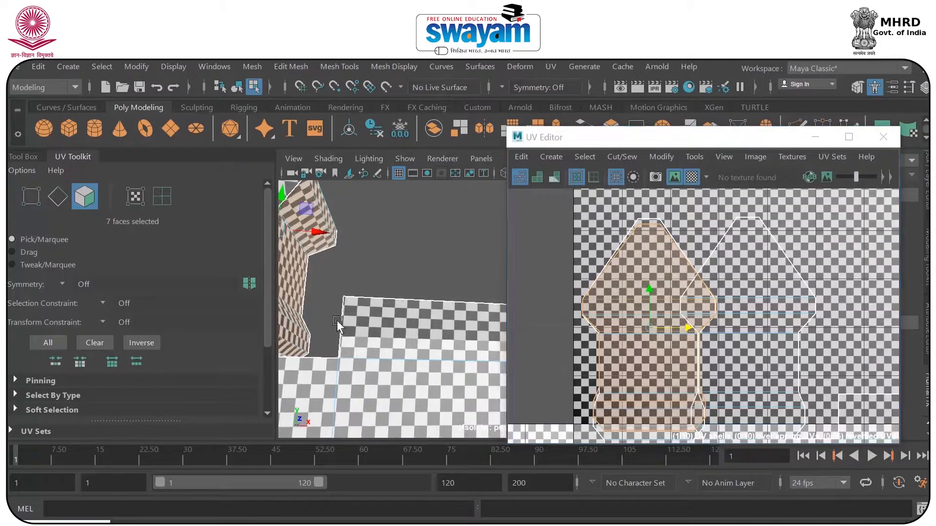
pyautogui.scroll(-3, 340, 328)
pyautogui.keyDown('alt'); pyautogui.moveTo(341, 328); pyautogui.dragTo(273, 347); pyautogui.keyUp('alt')
pyautogui.keyDown('alt'); pyautogui.moveTo(453, 322); pyautogui.dragTo(413, 324); pyautogui.keyUp('alt')
pyautogui.scroll(3, 400, 280)
pyautogui.keyDown('alt'); pyautogui.moveTo(400, 282); pyautogui.dragTo(381, 294); pyautogui.keyUp('alt')
pyautogui.scroll(-5, 677, 325)
pyautogui.moveTo(667, 325); pyautogui.dragTo(584, 322)
pyautogui.keyDown('alt'); pyautogui.moveTo(415, 336); pyautogui.dragTo(451, 373); pyautogui.keyUp('alt')
pyautogui.keyDown('alt'); pyautogui.moveTo(447, 334); pyautogui.dragTo(408, 302, button='middle'); pyautogui.keyUp('alt')
pyautogui.scroll(5, 408, 302)
pyautogui.keyDown('alt'); pyautogui.moveTo(346, 327); pyautogui.dragTo(390, 324, button='middle'); pyautogui.keyUp('alt')
pyautogui.scroll(-5, 390, 321)
pyautogui.keyDown('alt'); pyautogui.moveTo(358, 337); pyautogui.dragTo(437, 311); pyautogui.keyUp('alt')
pyautogui.keyDown('alt'); pyautogui.moveTo(332, 358); pyautogui.dragTo(388, 276, button='middle'); pyautogui.keyUp('alt')
# Select the stretched faces on the raised block's top, its inner side and the ledge beside it.
pyautogui.scroll(5, 413, 308)
pyautogui.keyDown('alt'); pyautogui.moveTo(383, 322); pyautogui.dragTo(401, 321); pyautogui.keyUp('alt')
pyautogui.click(380, 310)
pyautogui.click(326, 338)
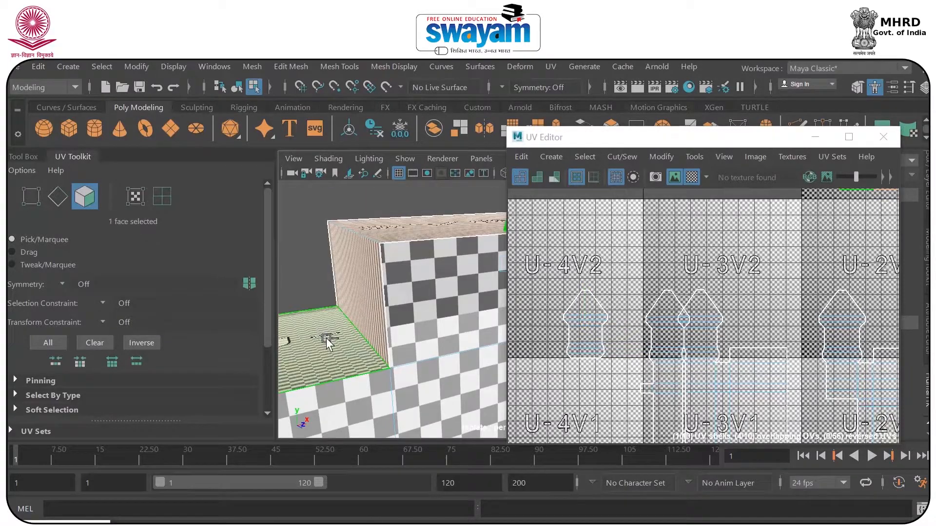
pyautogui.scroll(-5, 326, 338)
pyautogui.keyDown('alt'); pyautogui.moveTo(402, 361); pyautogui.dragTo(330, 386); pyautogui.keyUp('alt')
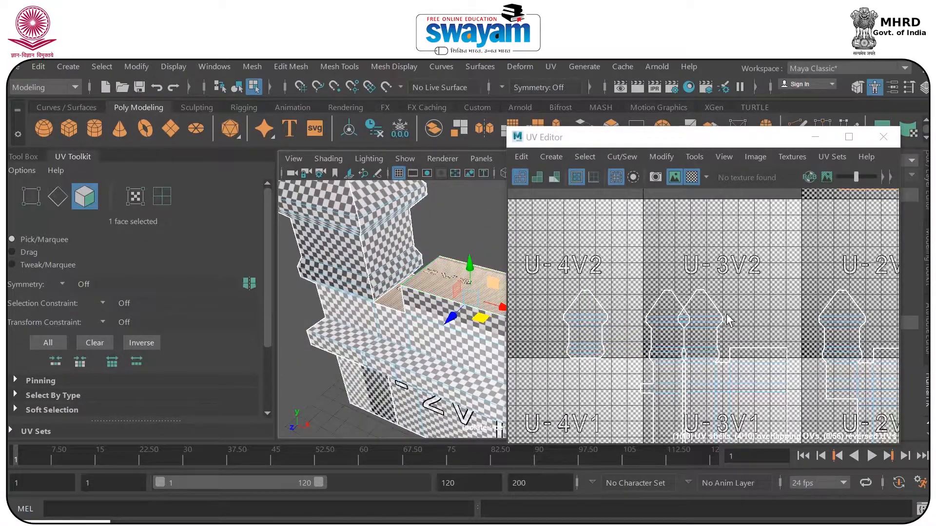
# Shrink the block-top shell in tile U-2 V3 vertically until its checker squares look even on the top and ledge.
pyautogui.keyDown('alt'); pyautogui.moveTo(763, 337); pyautogui.dragTo(656, 281, button='middle'); pyautogui.keyUp('alt')
pyautogui.scroll(-3, 752, 312)
pyautogui.scroll(-3, 752, 313)
pyautogui.keyDown('alt'); pyautogui.moveTo(768, 212); pyautogui.dragTo(692, 296, button='middle'); pyautogui.keyUp('alt')
pyautogui.scroll(6, 692, 297)
pyautogui.keyDown('alt'); pyautogui.moveTo(697, 332); pyautogui.dragTo(684, 276, button='middle'); pyautogui.keyUp('alt')
pyautogui.press('e')
pyautogui.press('r')
pyautogui.moveTo(691, 260); pyautogui.dragTo(691, 282)
pyautogui.keyDown('alt'); pyautogui.moveTo(423, 294); pyautogui.dragTo(411, 378); pyautogui.keyUp('alt')
pyautogui.scroll(5, 452, 312)
pyautogui.moveTo(687, 261)
pyautogui.mouseDown()
pyautogui.moveTo(680, 289)
pyautogui.moveTo(681, 268)
pyautogui.mouseUp()
pyautogui.scroll(-4, 648, 294)
pyautogui.keyDown('alt'); pyautogui.moveTo(432, 307); pyautogui.dragTo(426, 261); pyautogui.keyUp('alt')
pyautogui.scroll(-4, 434, 292)
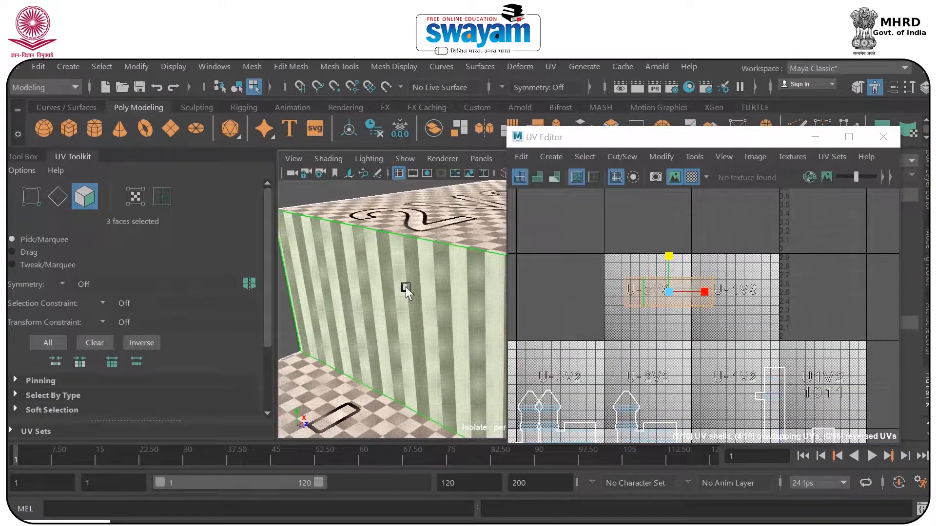
# Hide the checker map and move the ledge corner's two UVs right, away from the inner seam of the block-top shell.
pyautogui.scroll(10, 628, 282)
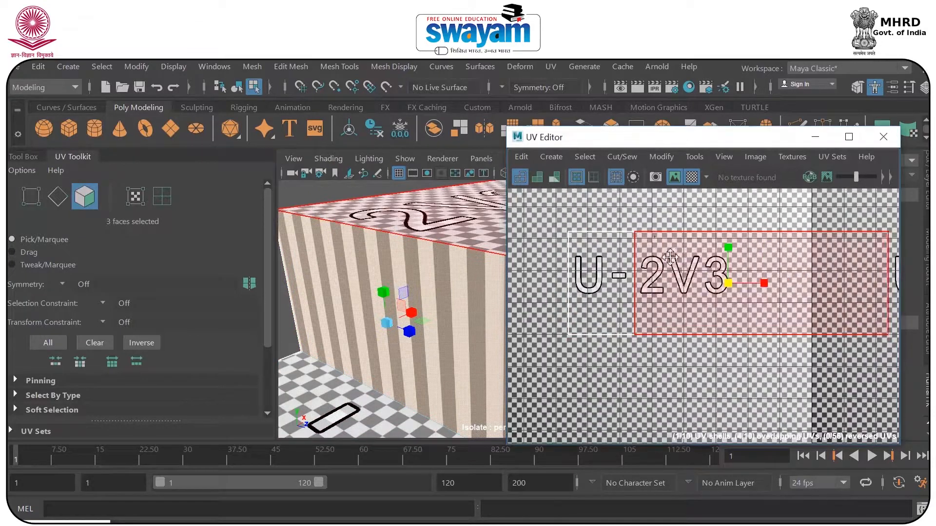
pyautogui.click(692, 177)
pyautogui.moveTo(608, 266); pyautogui.dragTo(685, 264, button='right')
pyautogui.moveTo(630, 227); pyautogui.dragTo(637, 233)
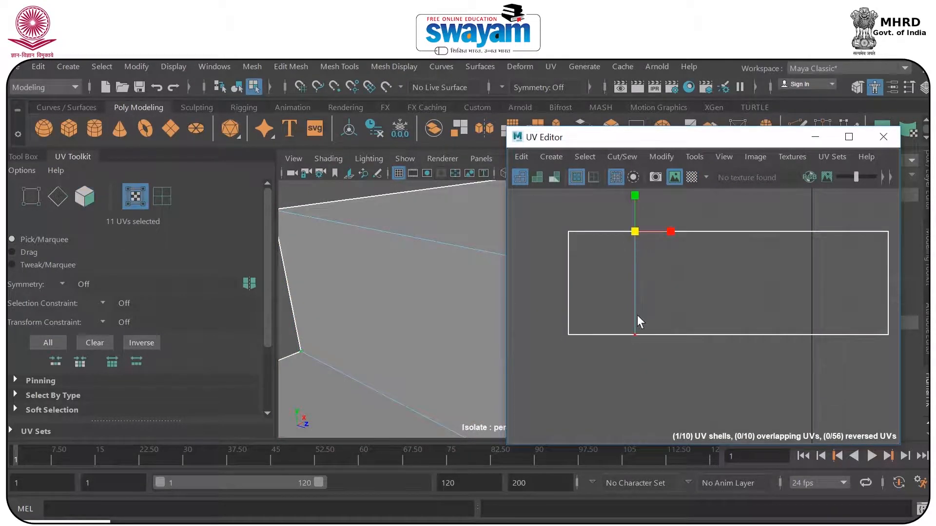
pyautogui.keyDown('shift'); pyautogui.click(635, 333); pyautogui.keyUp('shift')
pyautogui.scroll(-4, 411, 324)
pyautogui.keyDown('alt'); pyautogui.moveTo(410, 324); pyautogui.dragTo(358, 317); pyautogui.keyUp('alt')
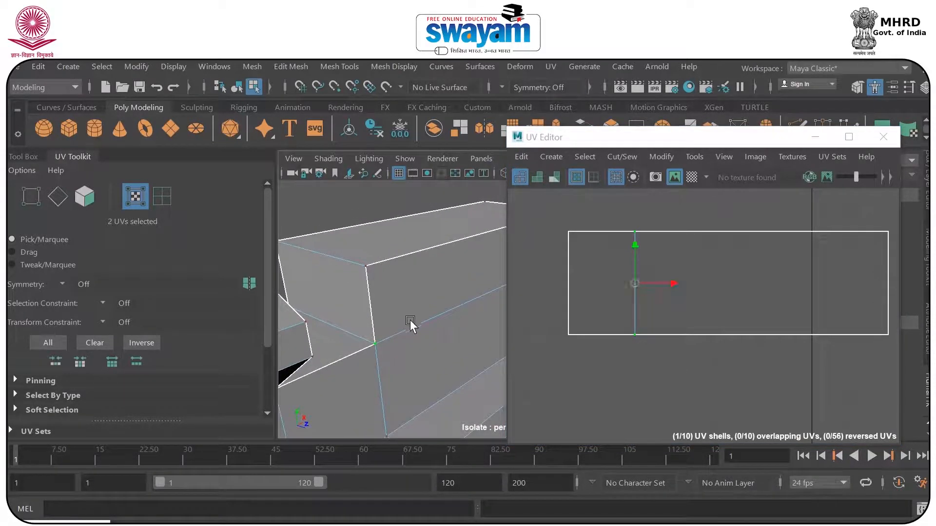
pyautogui.moveTo(661, 282); pyautogui.dragTo(684, 283)
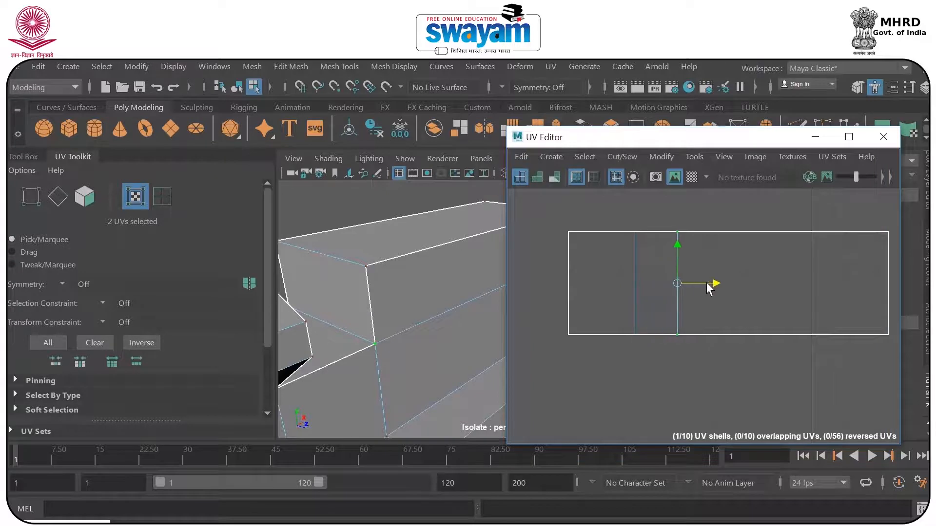
# Place the block's upper-corner UV pair right of the ledge-corner pair to open up the inner side face, and show the checker map.
pyautogui.moveTo(629, 215); pyautogui.dragTo(642, 365)
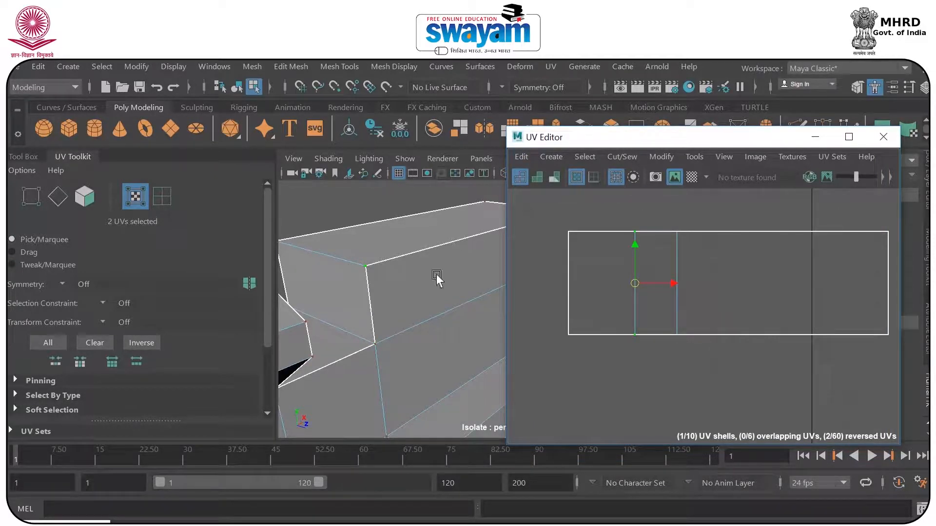
pyautogui.moveTo(380, 344)
pyautogui.keyDown('alt'); pyautogui.mouseDown()
pyautogui.moveTo(328, 359)
pyautogui.moveTo(486, 345)
pyautogui.moveTo(412, 364)
pyautogui.moveTo(380, 328)
pyautogui.mouseUp(); pyautogui.keyUp('alt')
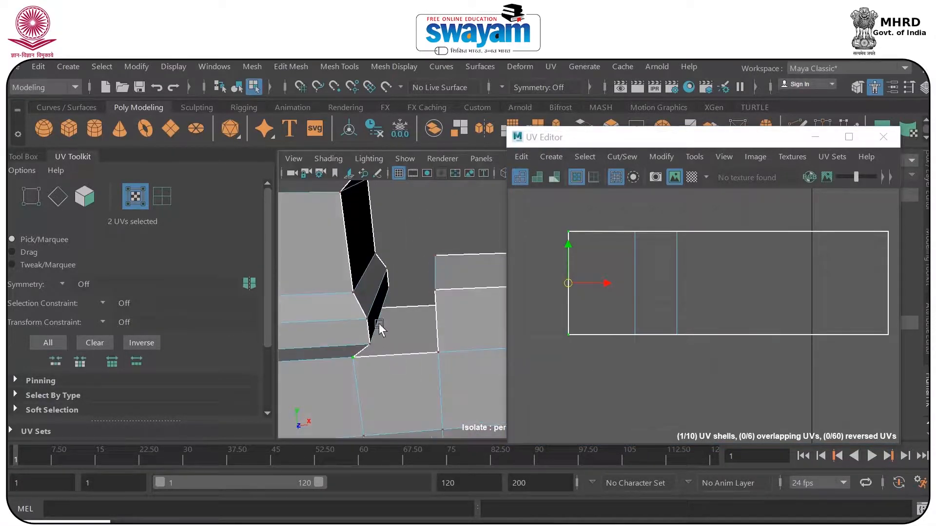
pyautogui.moveTo(621, 215); pyautogui.dragTo(640, 316)
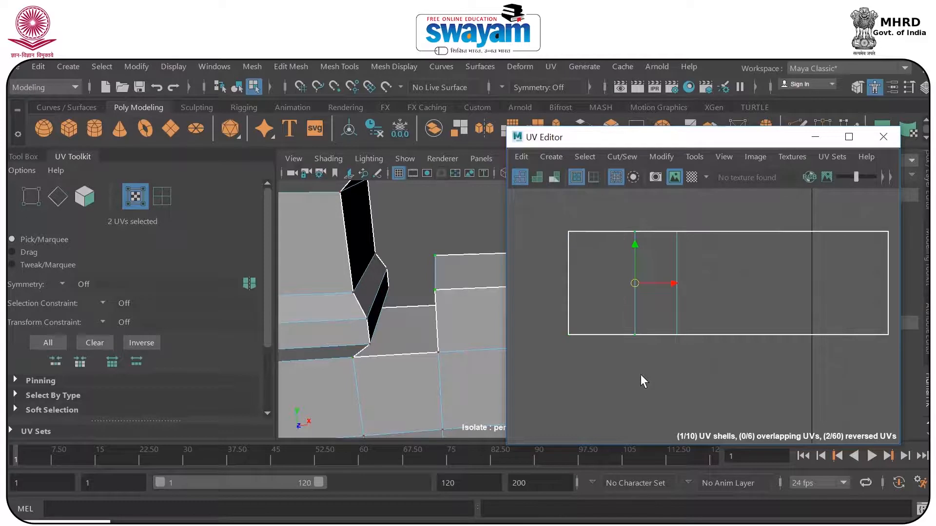
pyautogui.moveTo(672, 285); pyautogui.dragTo(740, 284)
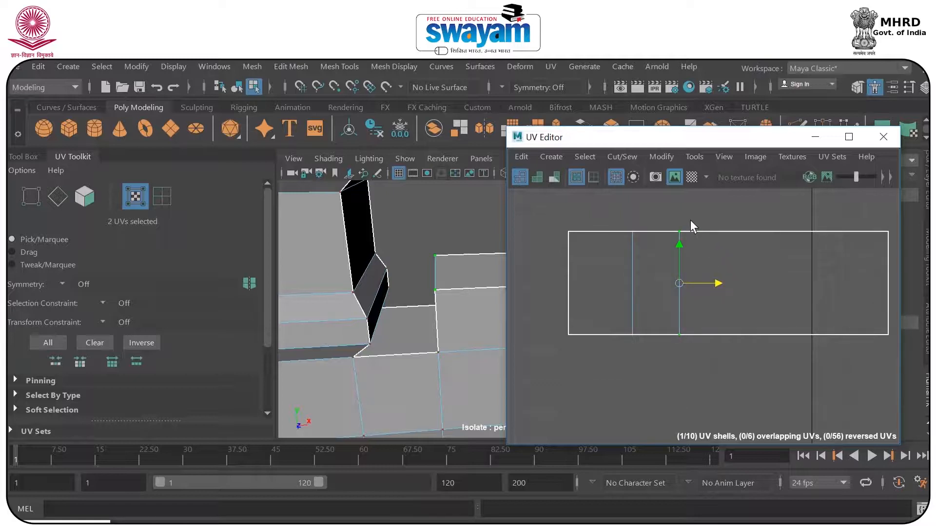
pyautogui.scroll(-4, 692, 224)
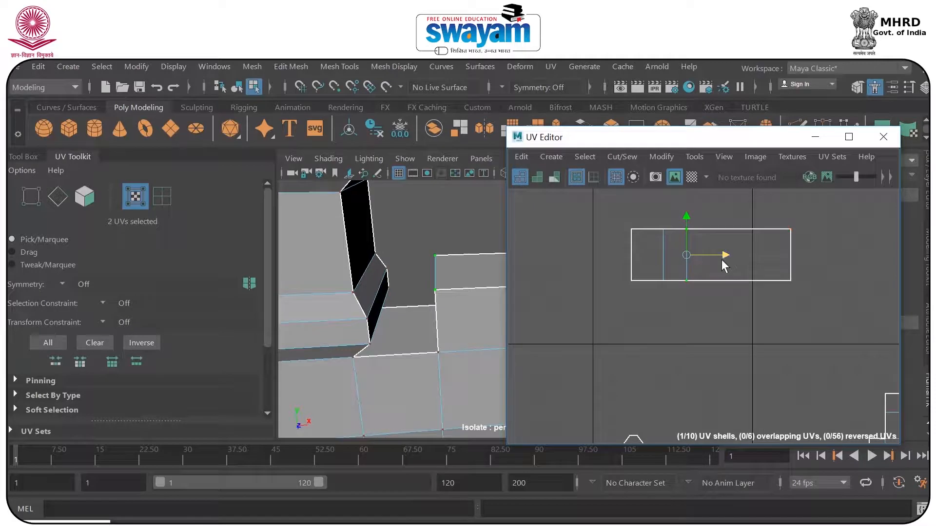
pyautogui.click(693, 178)
pyautogui.keyDown('alt'); pyautogui.moveTo(443, 288); pyautogui.dragTo(373, 307); pyautogui.keyUp('alt')
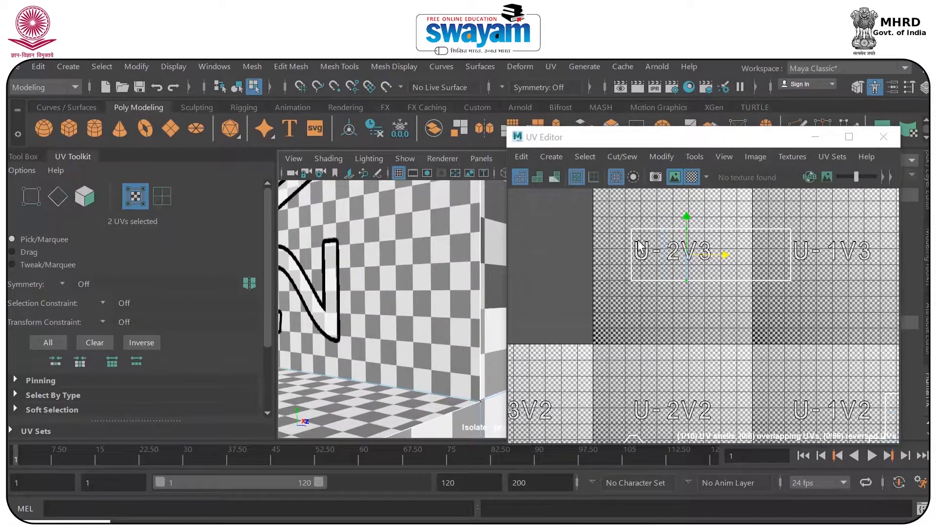
pyautogui.scroll(3, 639, 247)
# Select the two bottom UVs of the tower-side shell in tile U-4 and move them down slightly.
pyautogui.keyDown('alt'); pyautogui.moveTo(370, 360); pyautogui.dragTo(388, 300); pyautogui.keyUp('alt')
pyautogui.moveTo(389, 300); pyautogui.dragTo(380, 192, button='right')
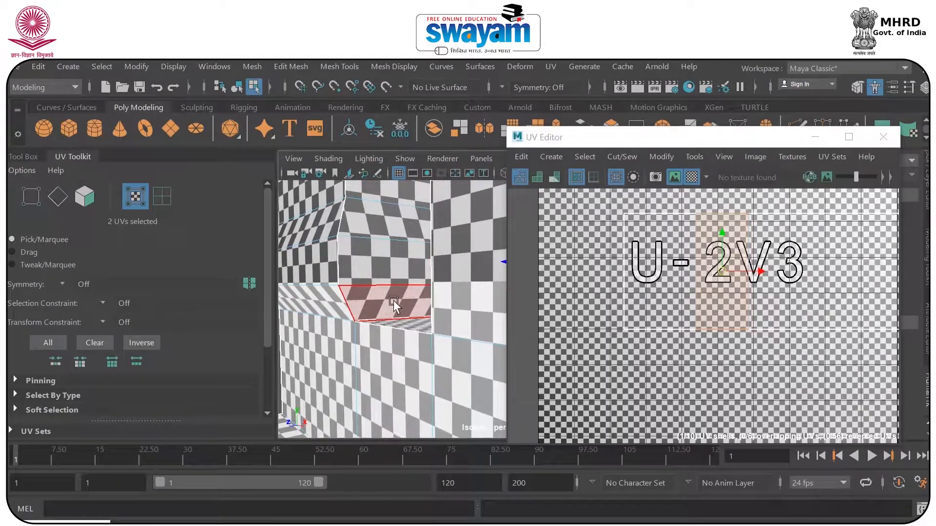
pyautogui.click(393, 305)
pyautogui.scroll(-6, 740, 316)
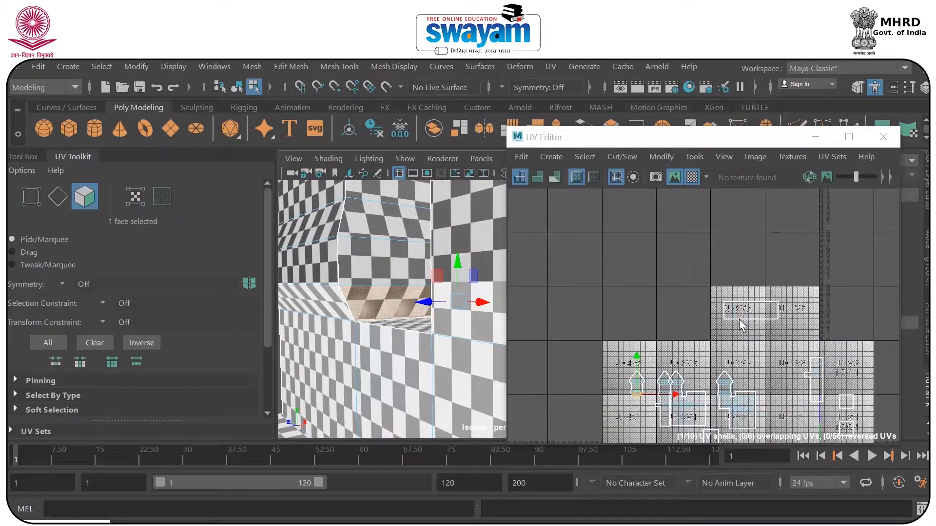
pyautogui.scroll(8, 741, 324)
pyautogui.keyDown('alt'); pyautogui.moveTo(665, 289); pyautogui.dragTo(652, 337, button='middle'); pyautogui.keyUp('alt')
pyautogui.rightClick(609, 309)
pyautogui.moveTo(659, 297); pyautogui.dragTo(668, 306, button='right')
pyautogui.moveTo(565, 310); pyautogui.dragTo(877, 352)
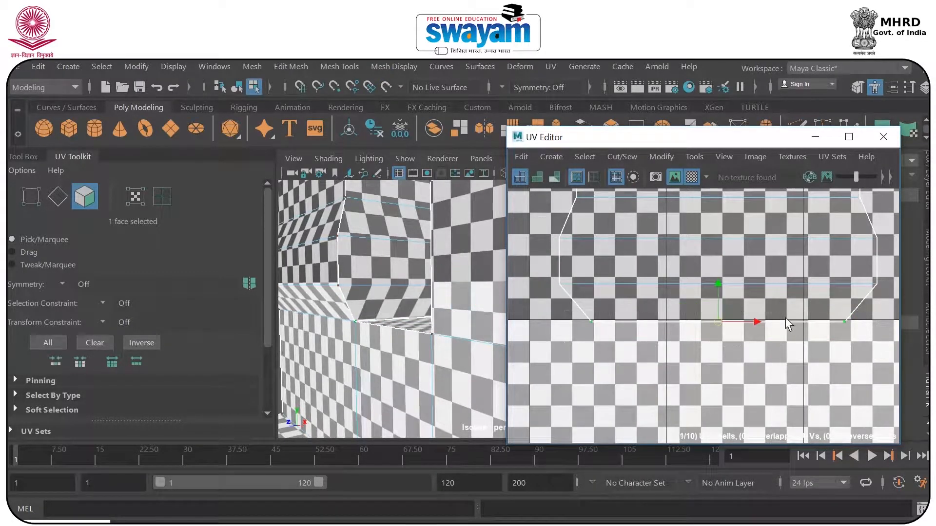
pyautogui.moveTo(720, 284); pyautogui.dragTo(720, 293)
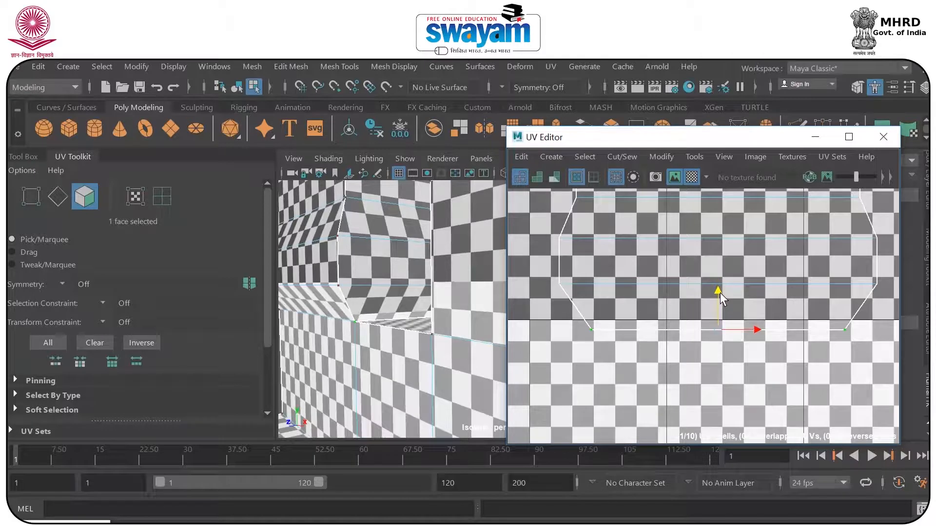
# Examine the checker squares along the tower's lower edge, the walls and the whole model.
pyautogui.scroll(-6, 720, 292)
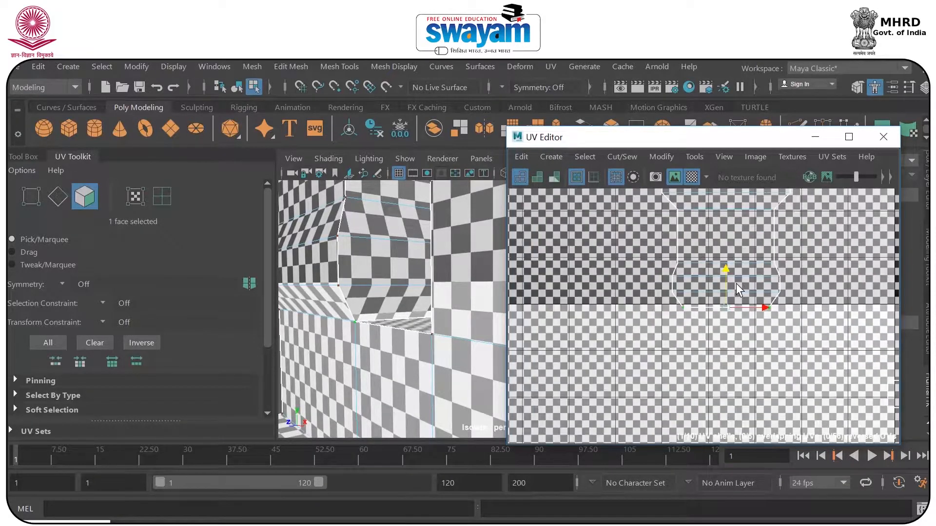
pyautogui.scroll(-3, 738, 287)
pyautogui.scroll(6, 393, 359)
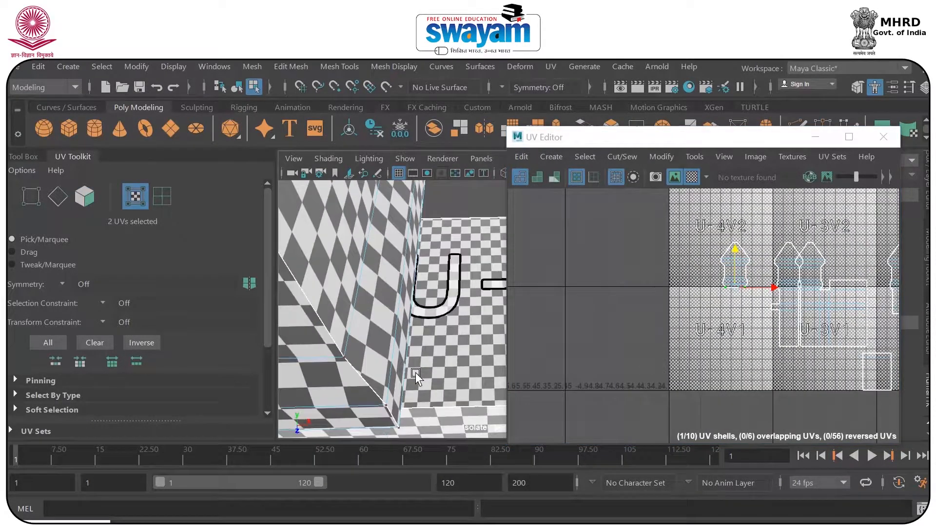
pyautogui.keyDown('alt'); pyautogui.moveTo(320, 312); pyautogui.dragTo(422, 312); pyautogui.keyUp('alt')
pyautogui.scroll(-8, 421, 311)
pyautogui.keyDown('alt'); pyautogui.moveTo(444, 313); pyautogui.dragTo(338, 262, button='middle'); pyautogui.keyUp('alt')
pyautogui.scroll(6, 380, 298)
pyautogui.keyDown('alt'); pyautogui.moveTo(337, 304); pyautogui.dragTo(479, 352, button='middle'); pyautogui.keyUp('alt')
pyautogui.scroll(-3, 477, 348)
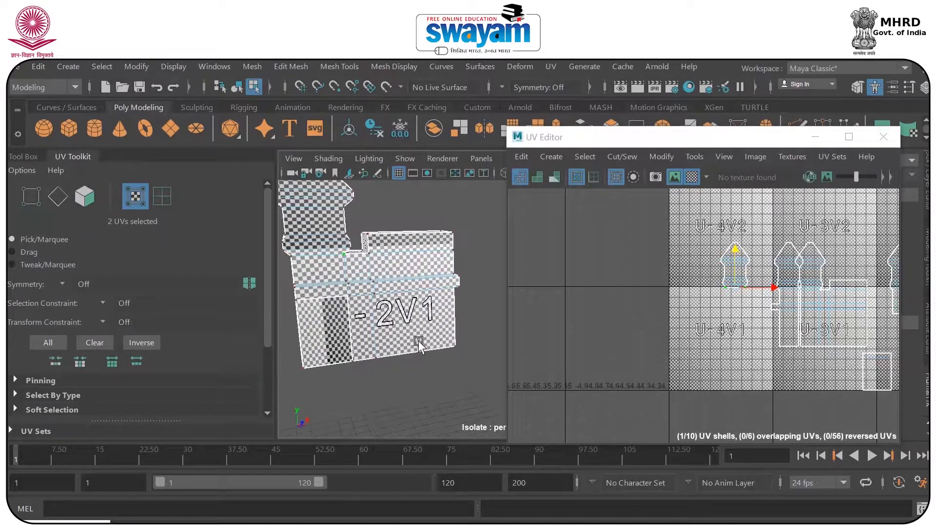
# Save the scene, accepting the student version notice.
pyautogui.hotkey('ctrl', 's')
pyautogui.click(458, 313)
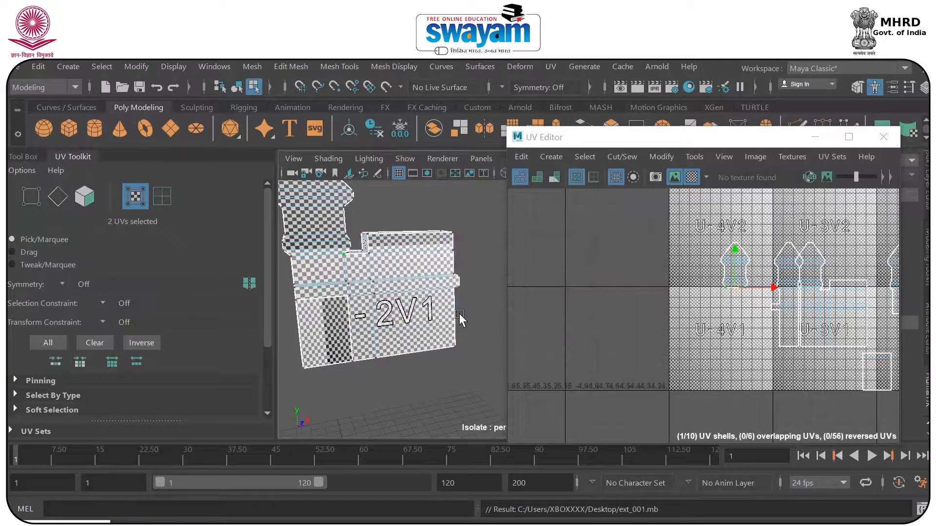
pyautogui.scroll(-3, 460, 318)
pyautogui.scroll(2, 436, 328)
pyautogui.keyDown('alt'); pyautogui.moveTo(437, 328); pyautogui.dragTo(549, 263); pyautogui.keyUp('alt')
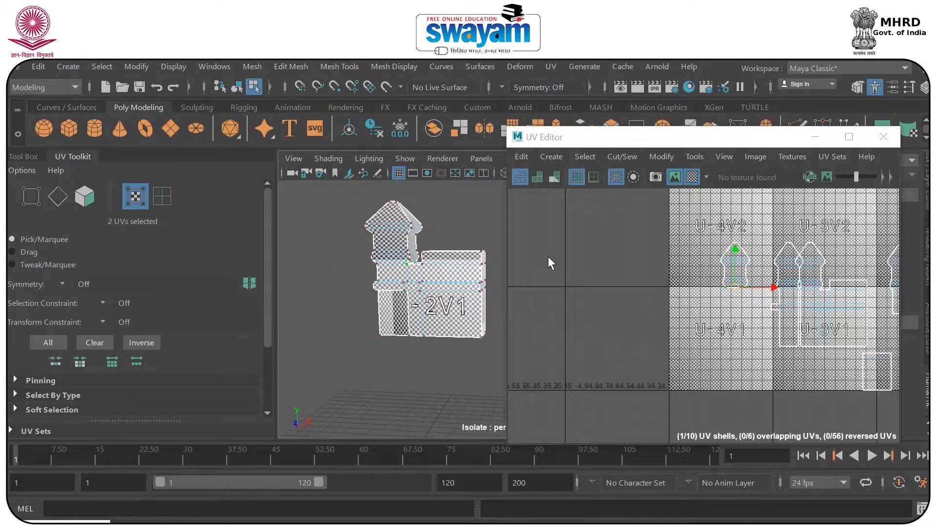
# Put the UV Editor away, switch to object mode, select the whole tower model and save the scene again.
pyautogui.moveTo(682, 144); pyautogui.dragTo(632, 142)
pyautogui.click(419, 236)
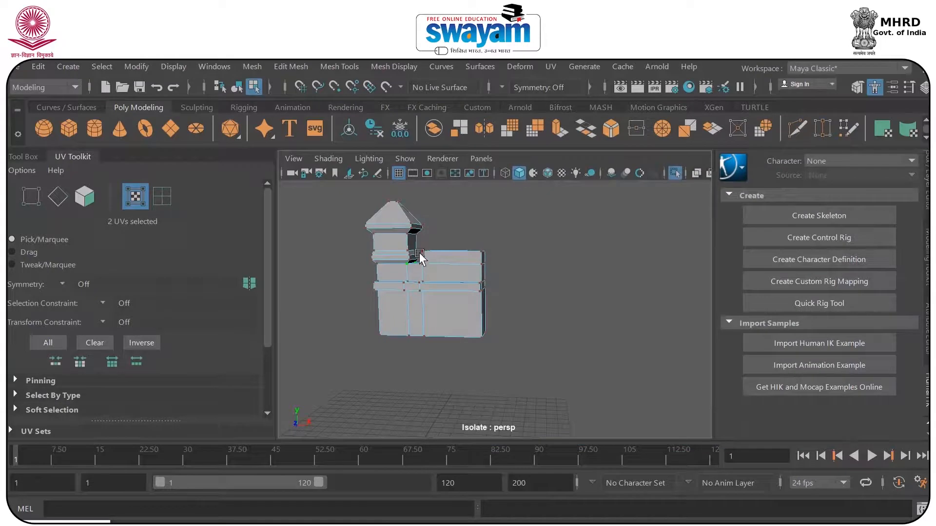
pyautogui.rightClick(417, 256)
pyautogui.click(493, 118)
pyautogui.click(522, 245)
pyautogui.click(463, 269)
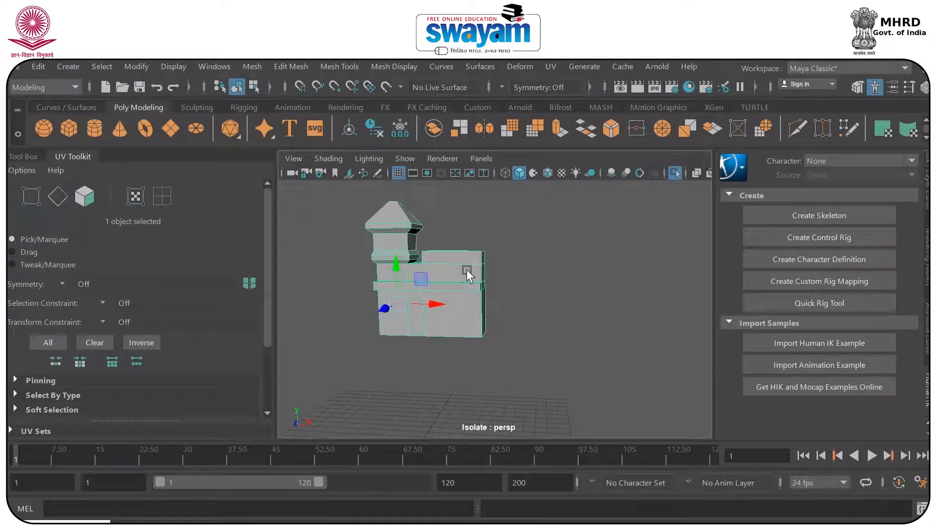
pyautogui.hotkey('ctrl', 's')
# Reopen the UV Editor and examine the full shell layout and the checker pattern on the model.
pyautogui.click(553, 65)
pyautogui.click(581, 92)
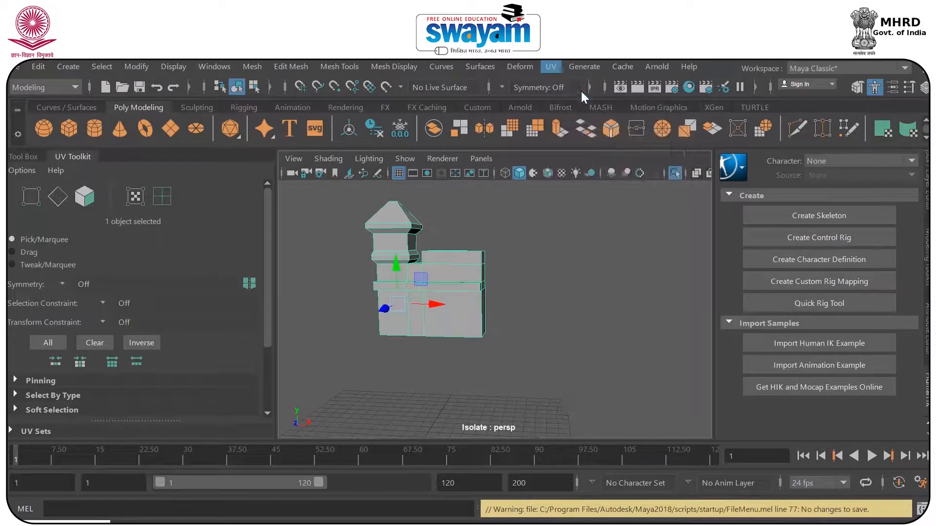
pyautogui.keyDown('alt'); pyautogui.moveTo(778, 310); pyautogui.dragTo(574, 356, button='middle'); pyautogui.keyUp('alt')
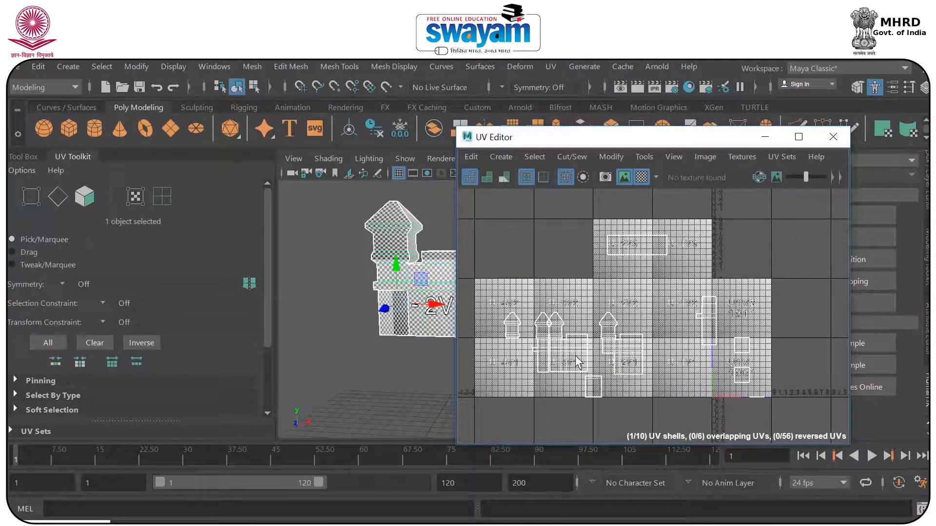
pyautogui.keyDown('alt'); pyautogui.moveTo(397, 326); pyautogui.dragTo(348, 373); pyautogui.keyUp('alt')
pyautogui.keyDown('alt'); pyautogui.moveTo(368, 269); pyautogui.dragTo(333, 303); pyautogui.keyUp('alt')
pyautogui.keyDown('alt'); pyautogui.moveTo(333, 303); pyautogui.dragTo(520, 343, button='right'); pyautogui.keyUp('alt')
pyautogui.keyDown('alt'); pyautogui.moveTo(380, 342); pyautogui.dragTo(421, 352, button='right'); pyautogui.keyUp('alt')
pyautogui.press('f')
pyautogui.keyDown('alt'); pyautogui.moveTo(420, 353); pyautogui.dragTo(369, 291); pyautogui.keyUp('alt')
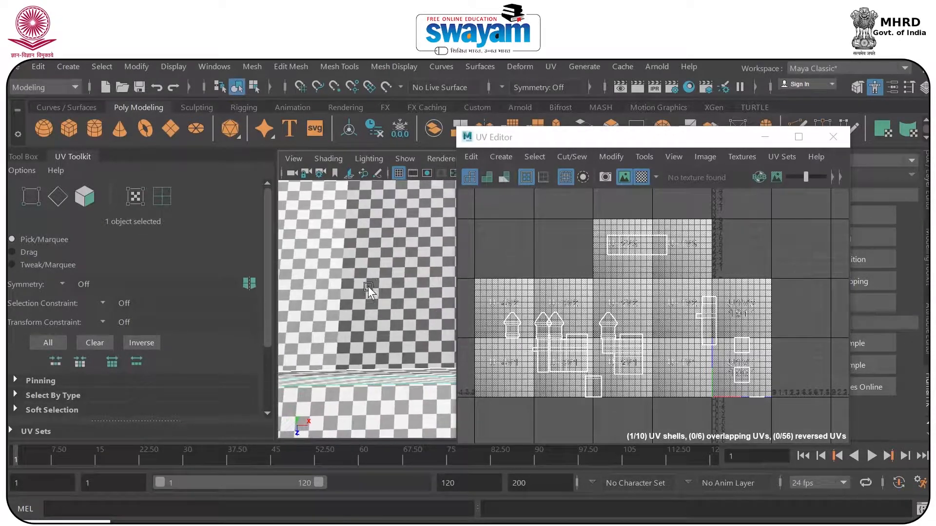
# Close the UV Editor and turn off the isolated view to show the rest of the fort.
pyautogui.click(824, 140)
pyautogui.press('f')
pyautogui.keyDown('alt'); pyautogui.moveTo(525, 287); pyautogui.dragTo(460, 273); pyautogui.keyUp('alt')
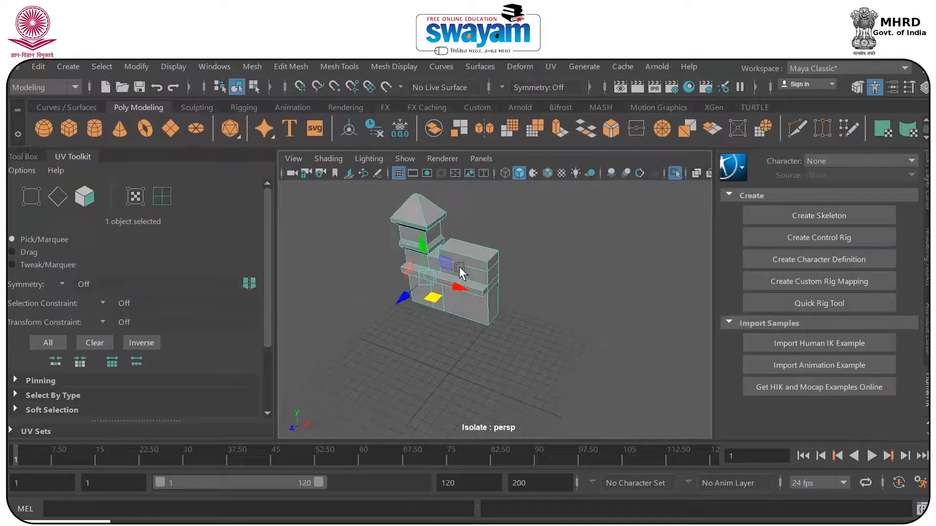
pyautogui.keyDown('alt'); pyautogui.moveTo(459, 268); pyautogui.dragTo(484, 294, button='middle'); pyautogui.keyUp('alt')
pyautogui.scroll(5, 484, 294)
pyautogui.keyDown('alt'); pyautogui.moveTo(483, 294); pyautogui.dragTo(484, 285); pyautogui.keyUp('alt')
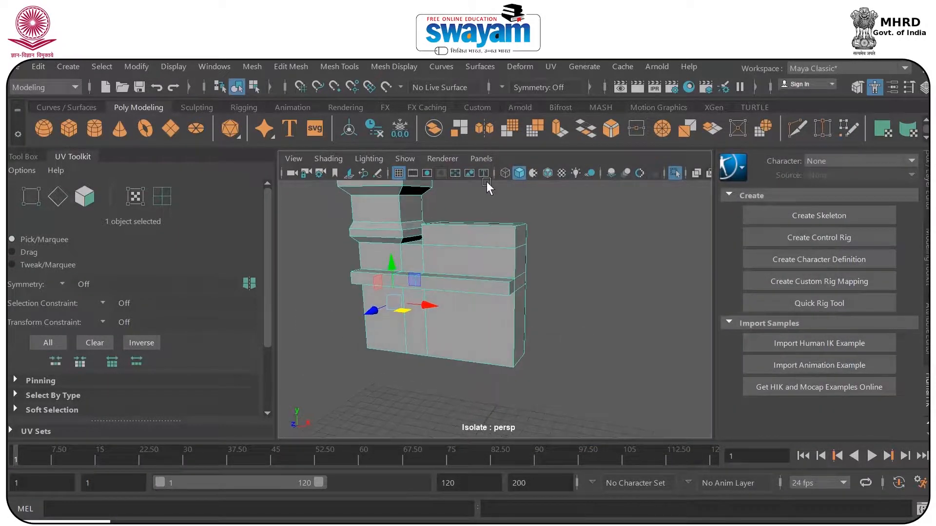
pyautogui.click(674, 174)
pyautogui.keyDown('alt'); pyautogui.moveTo(650, 194); pyautogui.dragTo(385, 323); pyautogui.keyUp('alt')
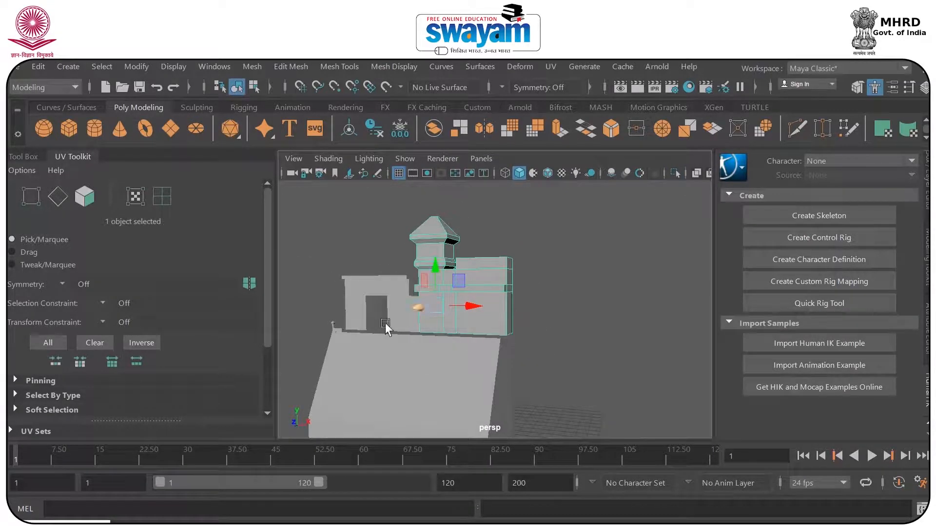
# Select the sloped base beneath the fort walls and save the scene, accepting the student version notice.
pyautogui.keyDown('alt'); pyautogui.moveTo(462, 383); pyautogui.dragTo(455, 306, button='middle'); pyautogui.keyUp('alt')
pyautogui.click(404, 319)
pyautogui.keyDown('alt'); pyautogui.moveTo(438, 333); pyautogui.dragTo(500, 344); pyautogui.keyUp('alt')
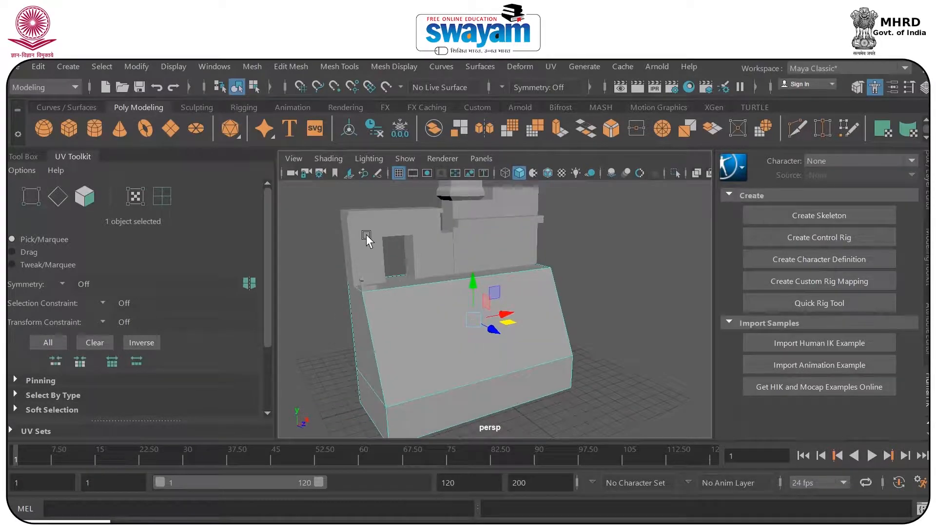
pyautogui.hotkey('ctrl', 's')
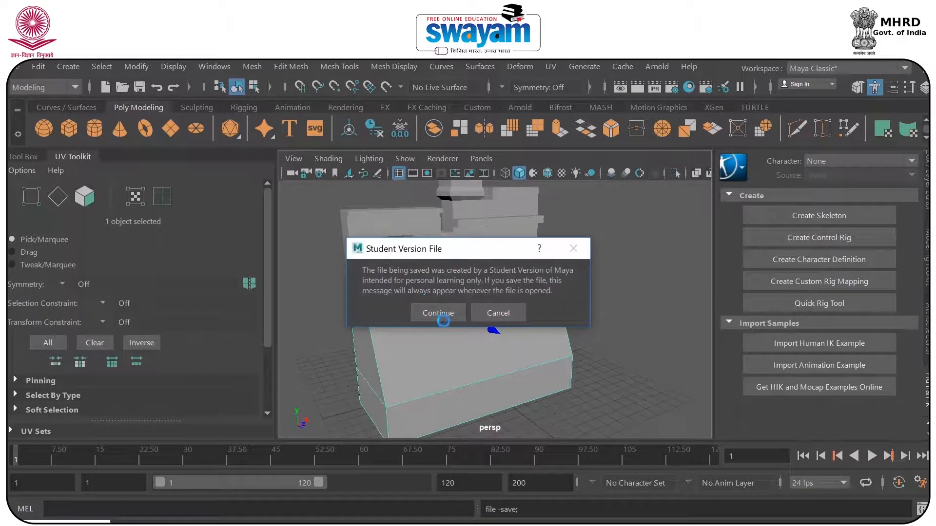
pyautogui.click(438, 313)
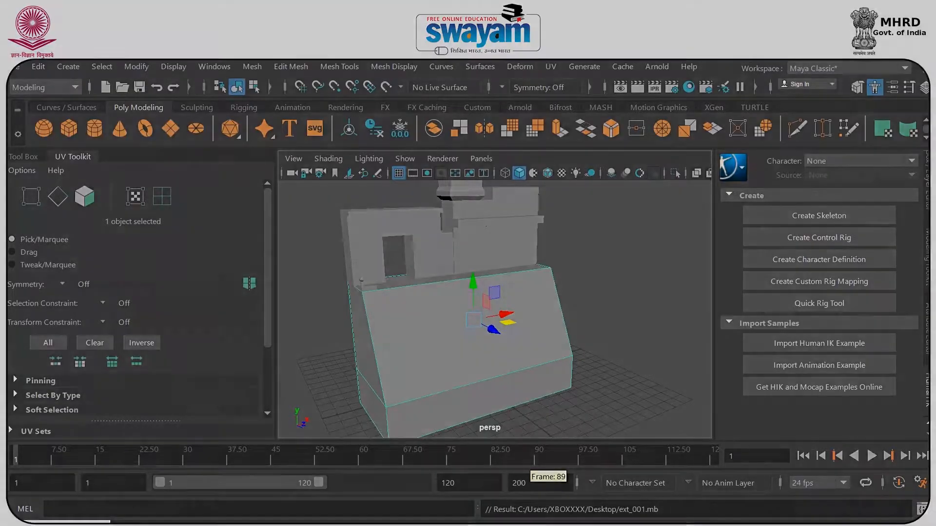